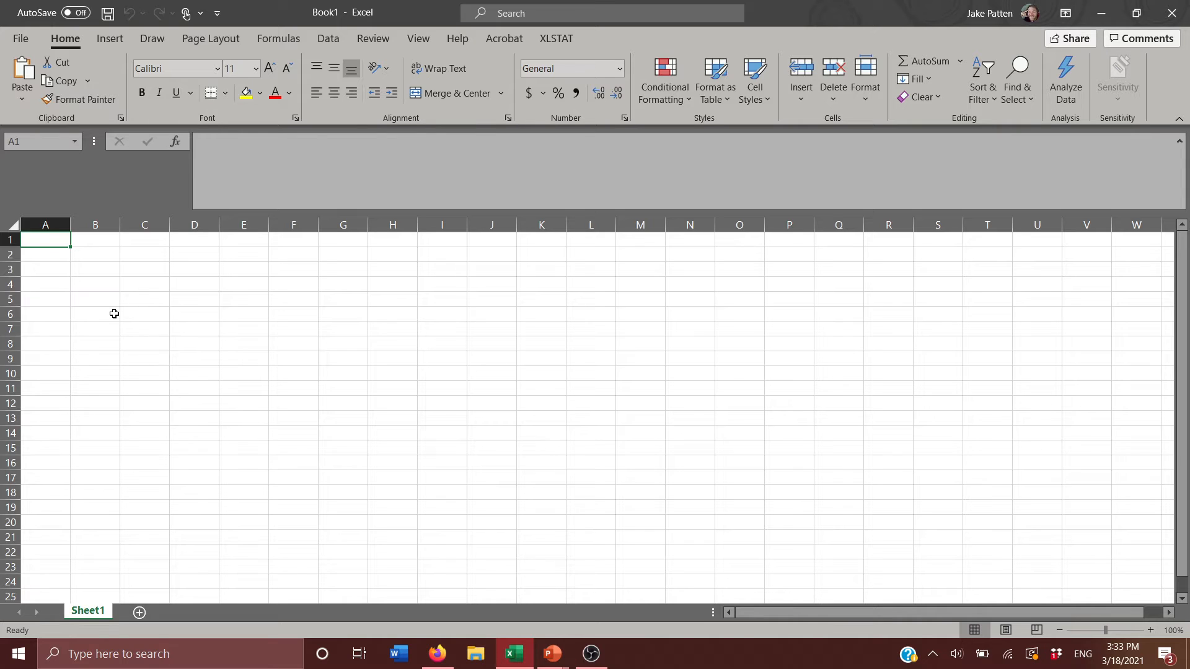
- Enter the headings Mean and SD in A1 and B1, with the values 100 and 15 beneath them in row 2
type("Mean")
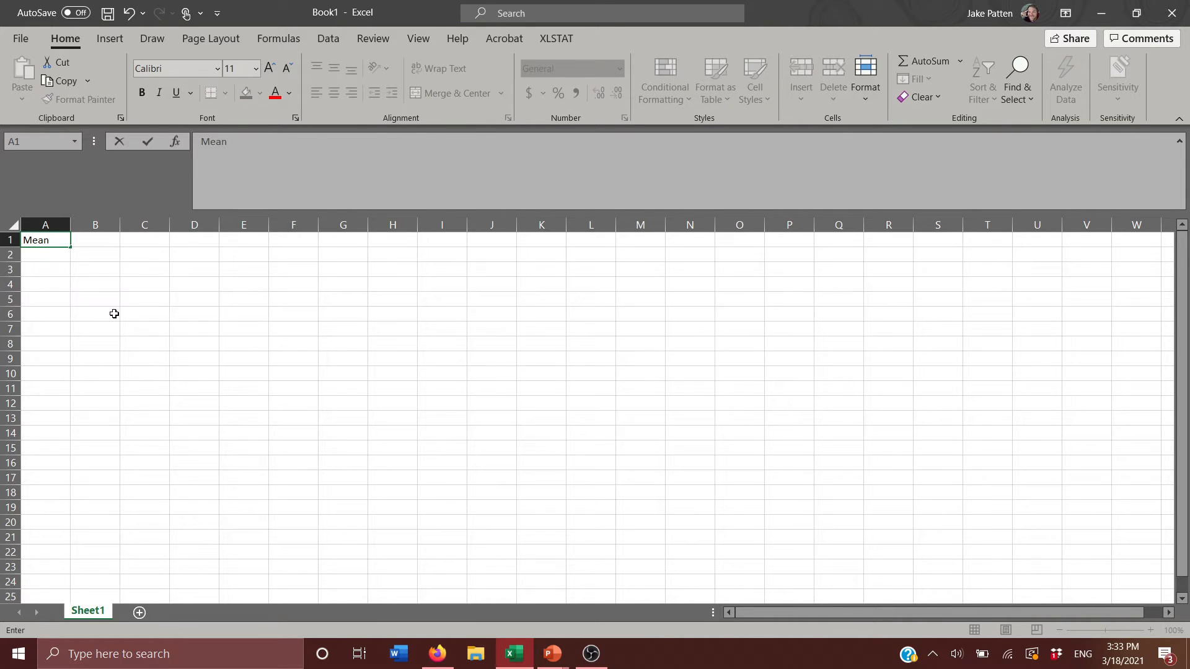
key("Tab")
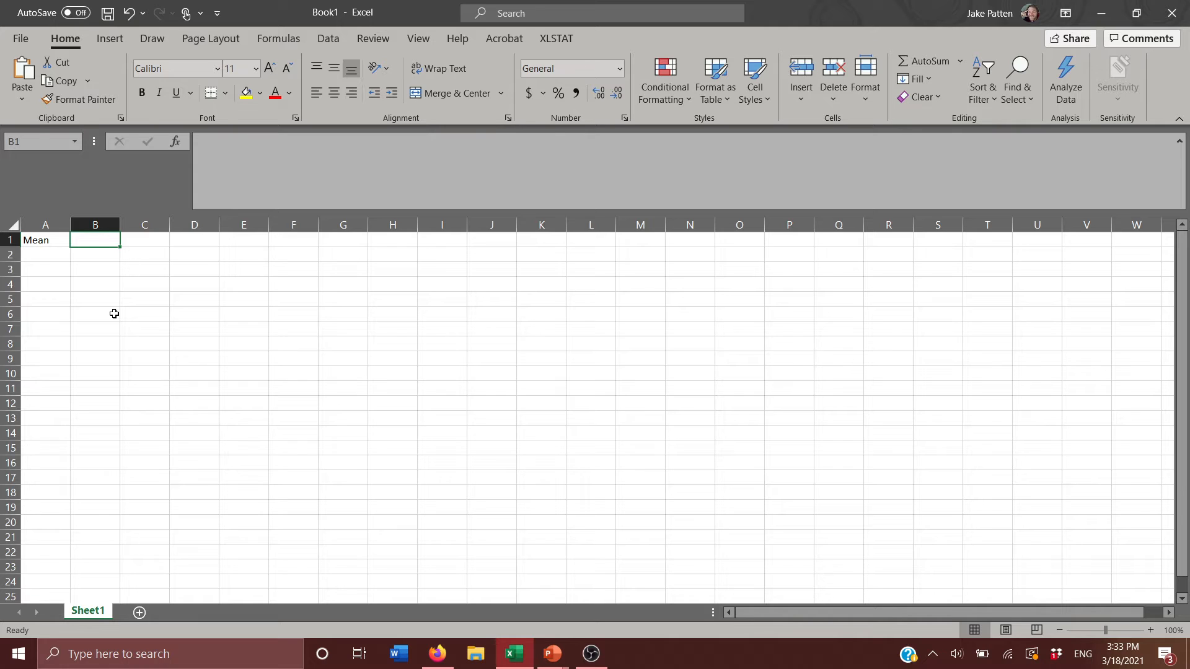
type("SD")
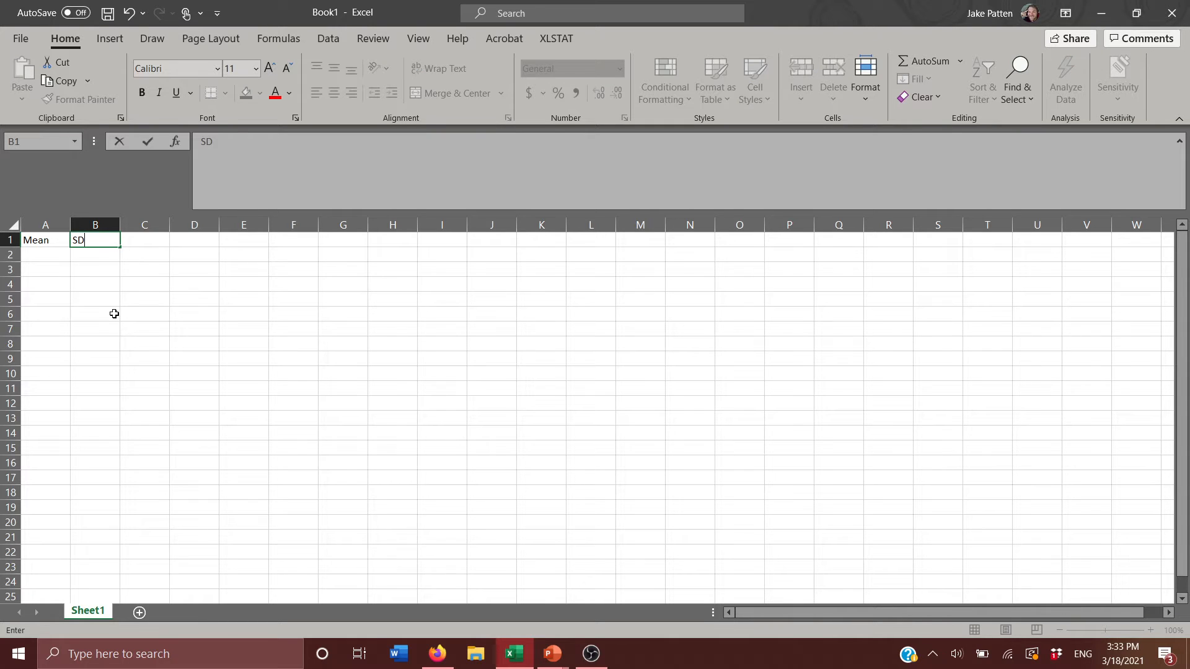
key("Return")
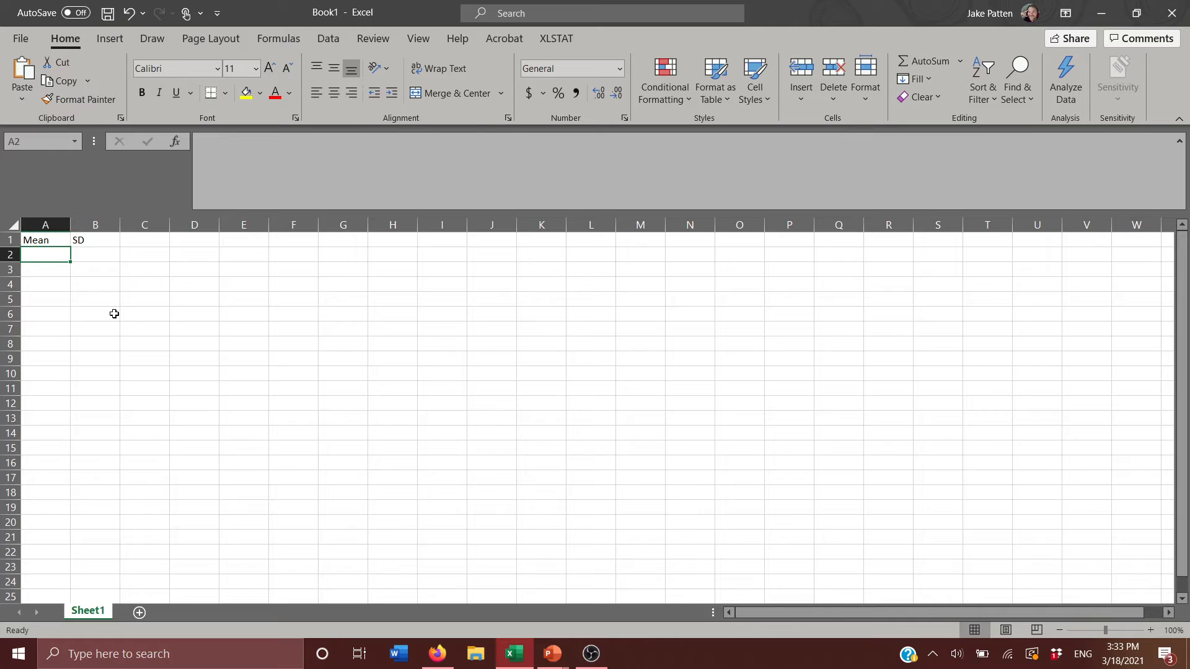
type("100")
key("Tab")
type("15")
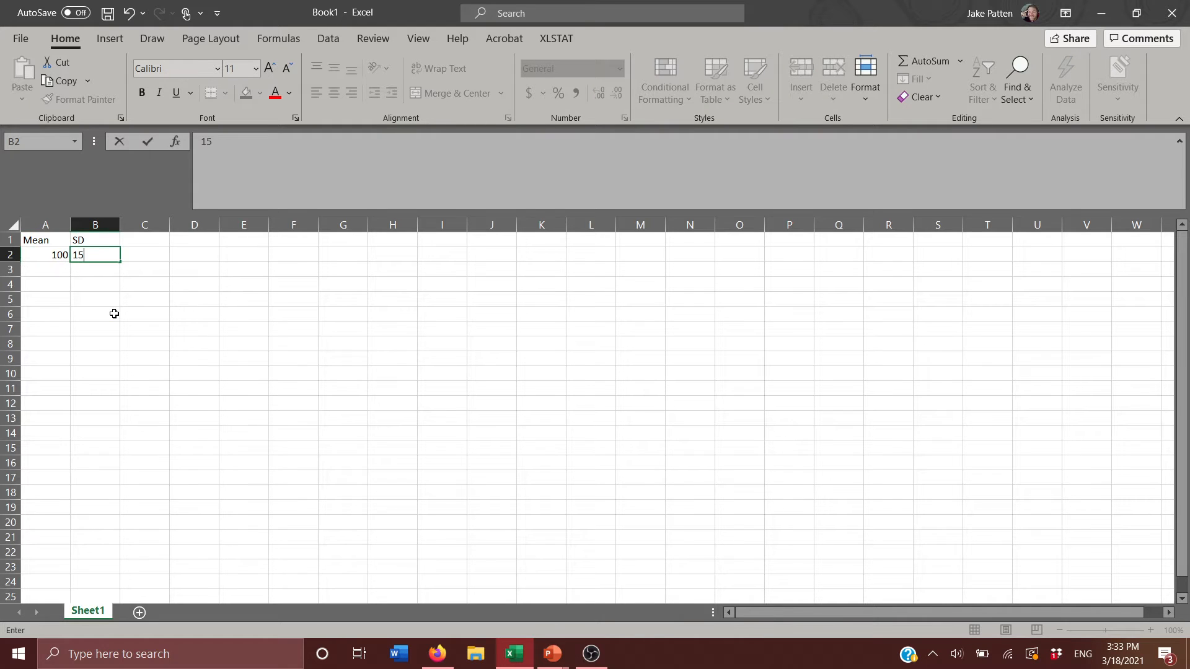
key("Tab")
- Enter the heading "Random Values" in cell D1
key("Tab")
key("Up")
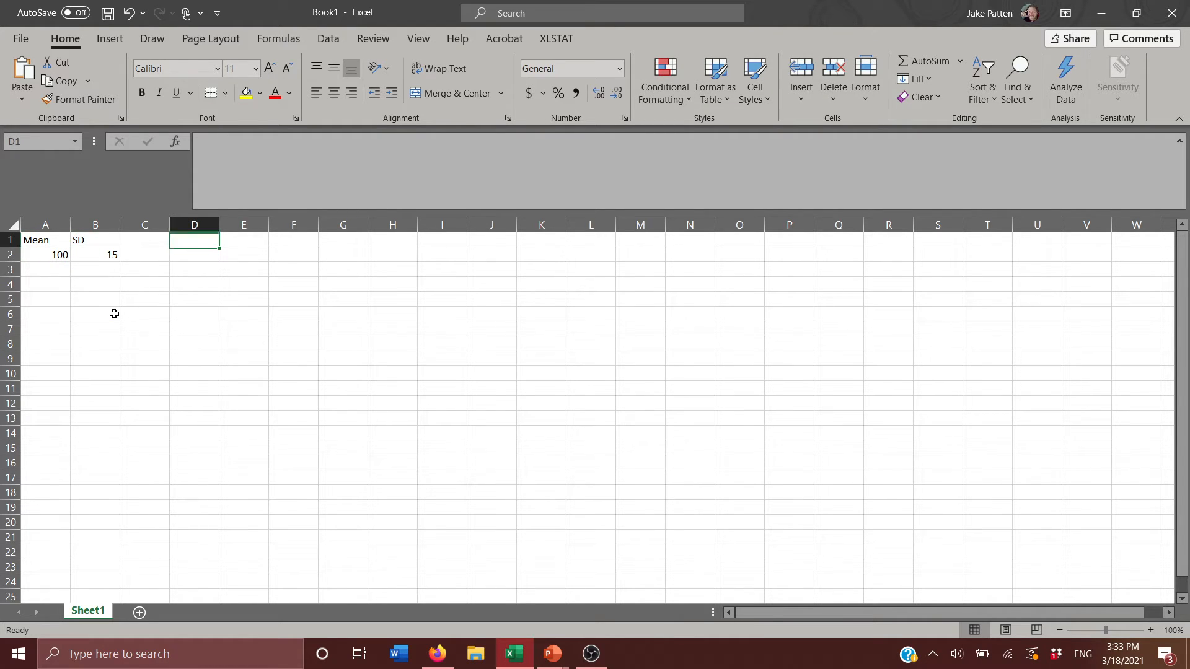
type("R")
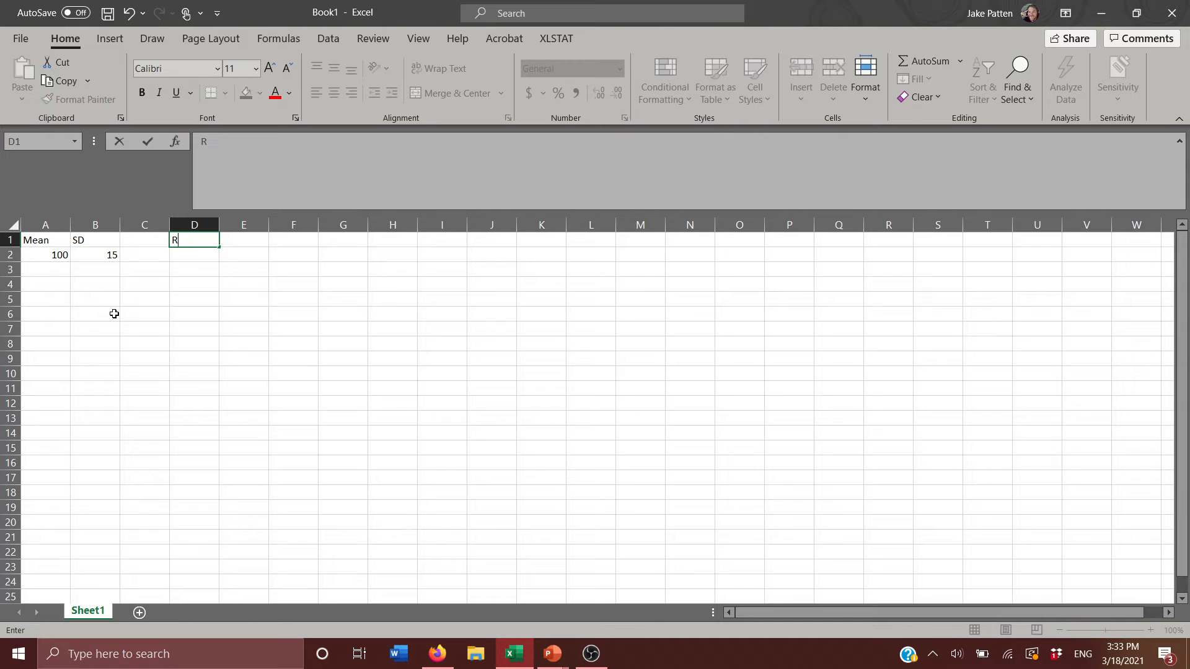
type("andom Value")
key("Return")
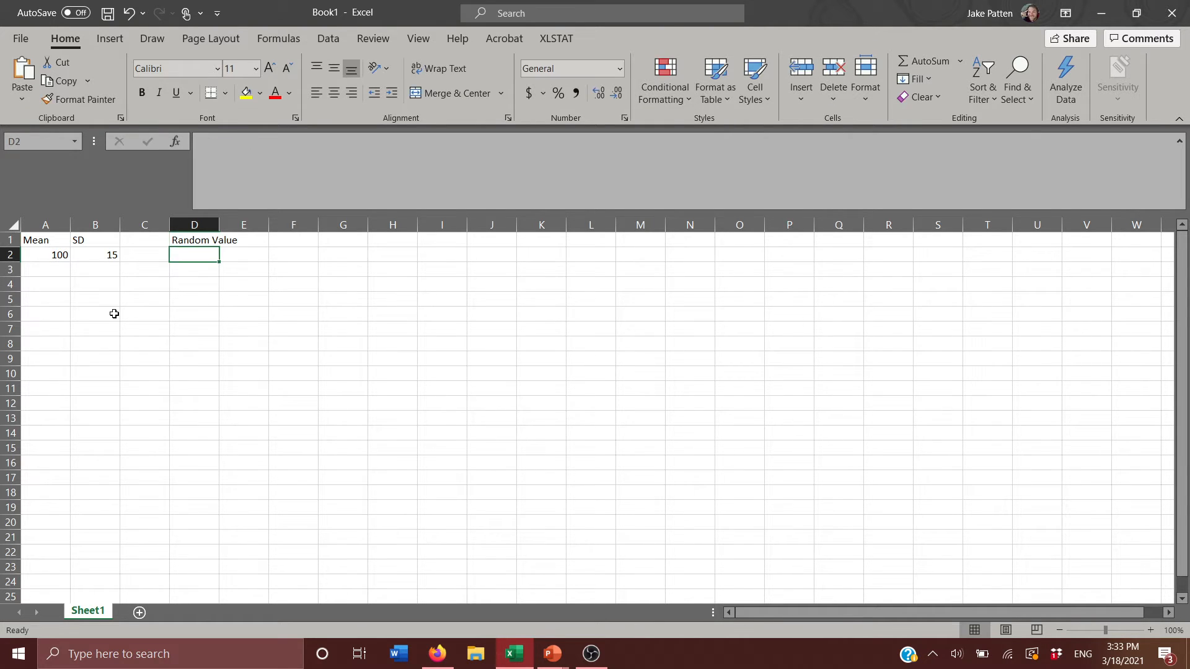
key("Up")
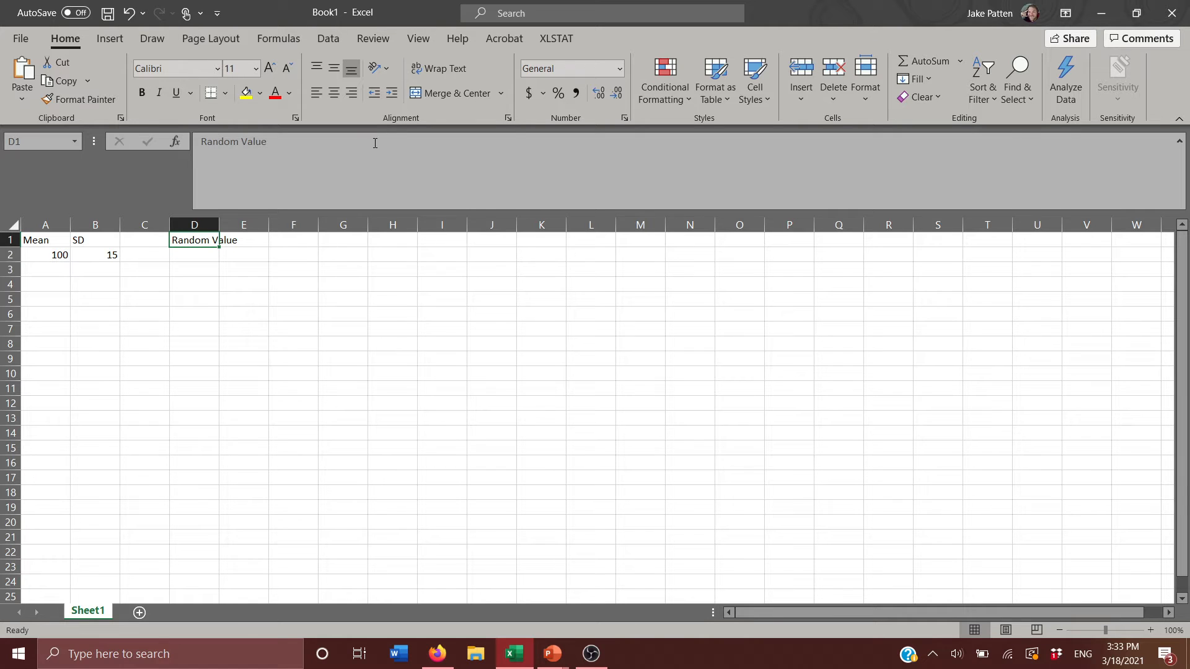
left_click(375, 144)
type("s")
key("Return")
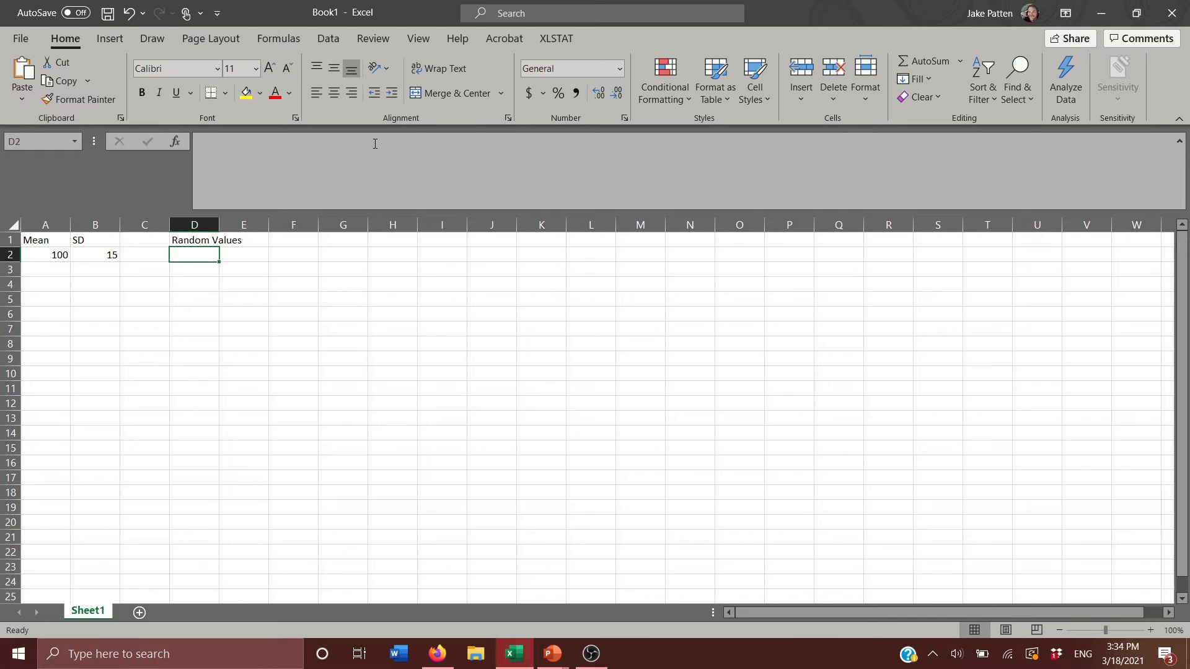
- Enter the formula =NORM.INV(RAND(),A2,B2) in cell D2 to generate a random value from the mean and standard deviation
type("=")
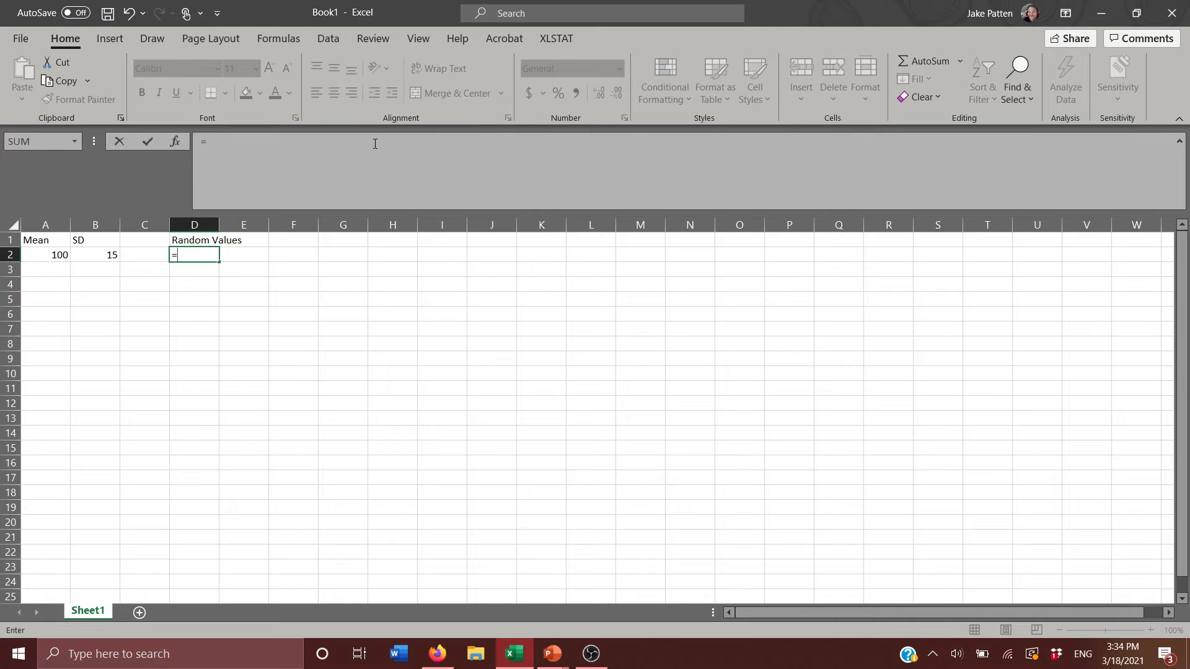
type("norm")
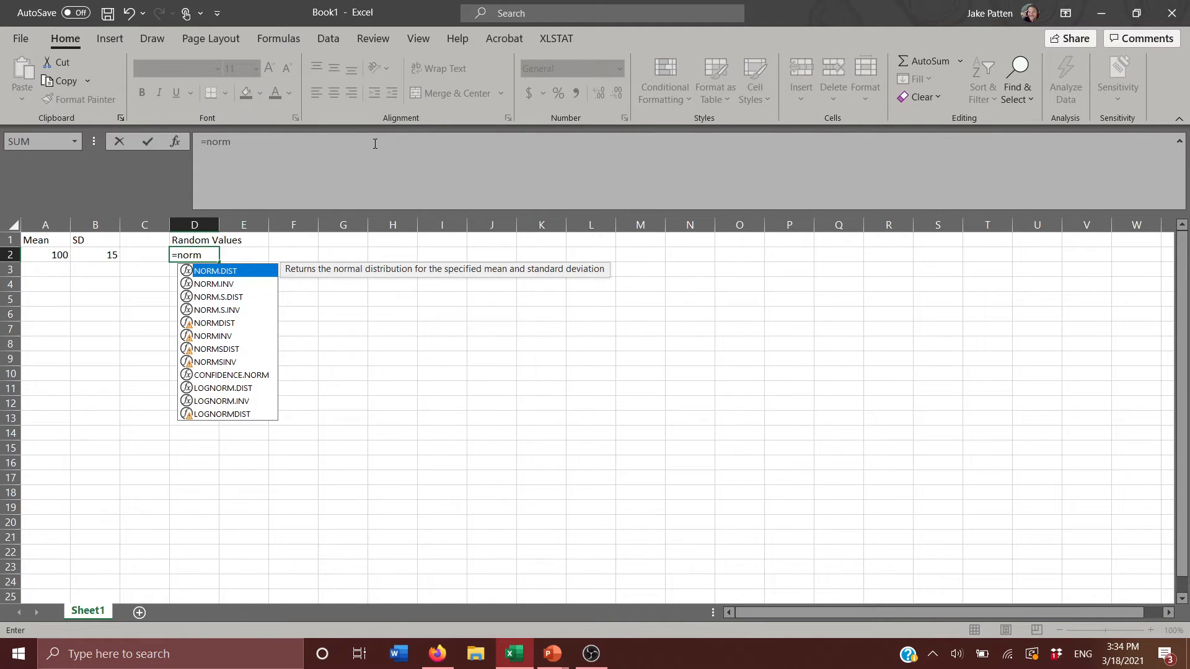
type(".inv")
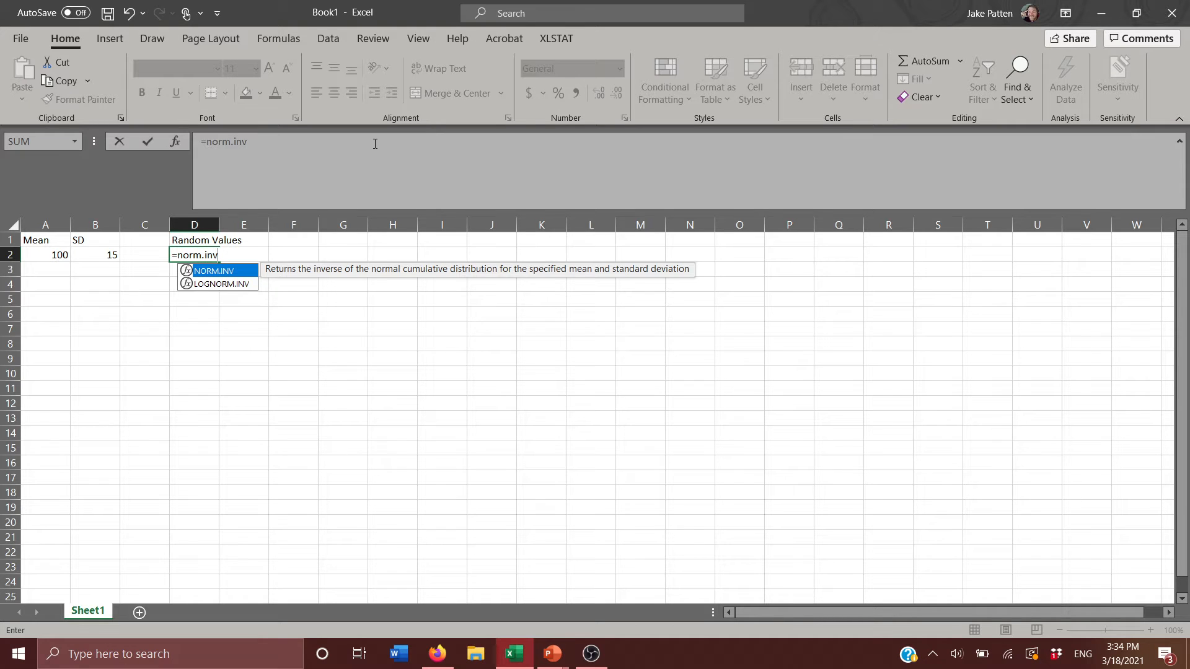
type("(")
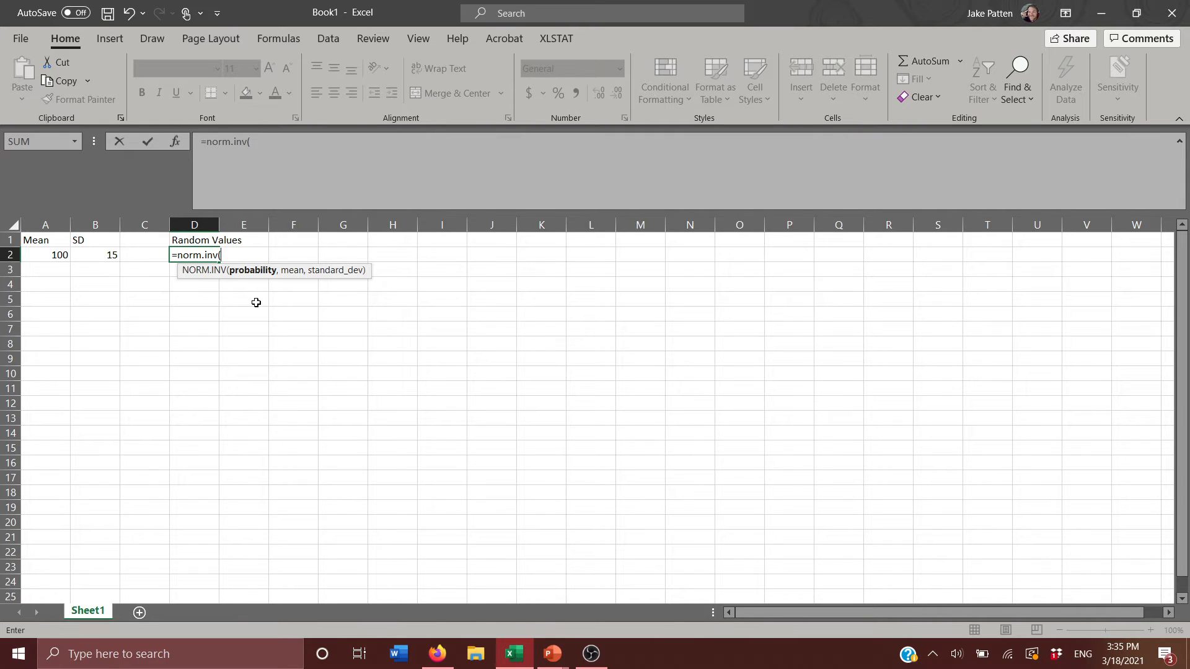
type("rand")
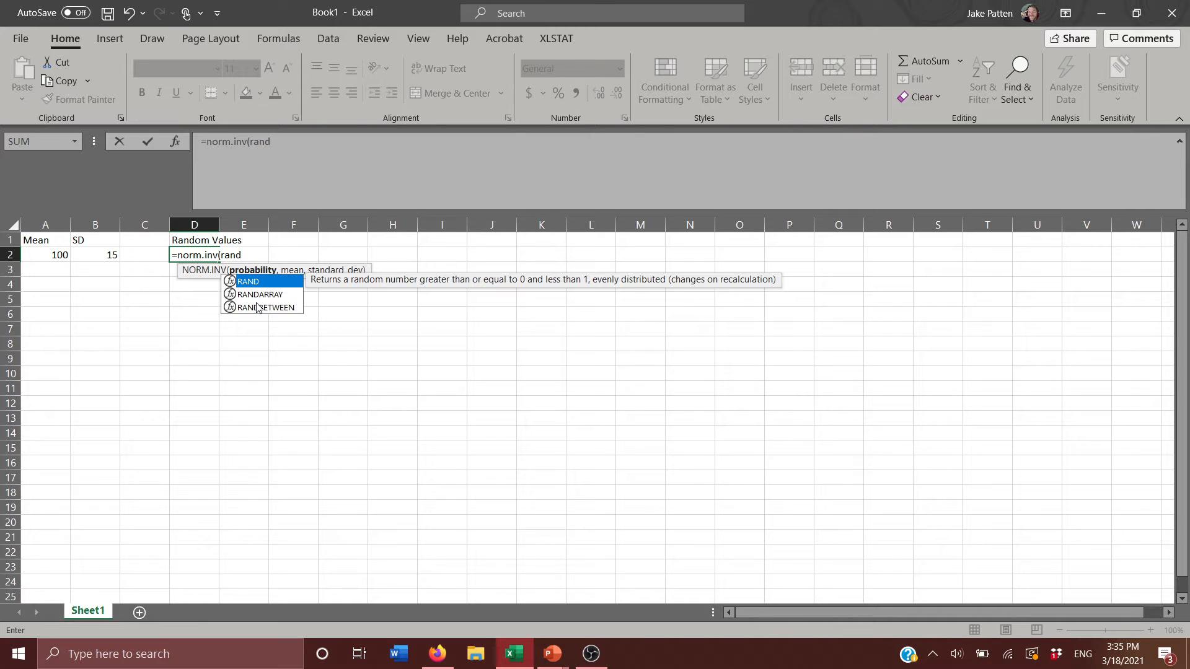
type("()")
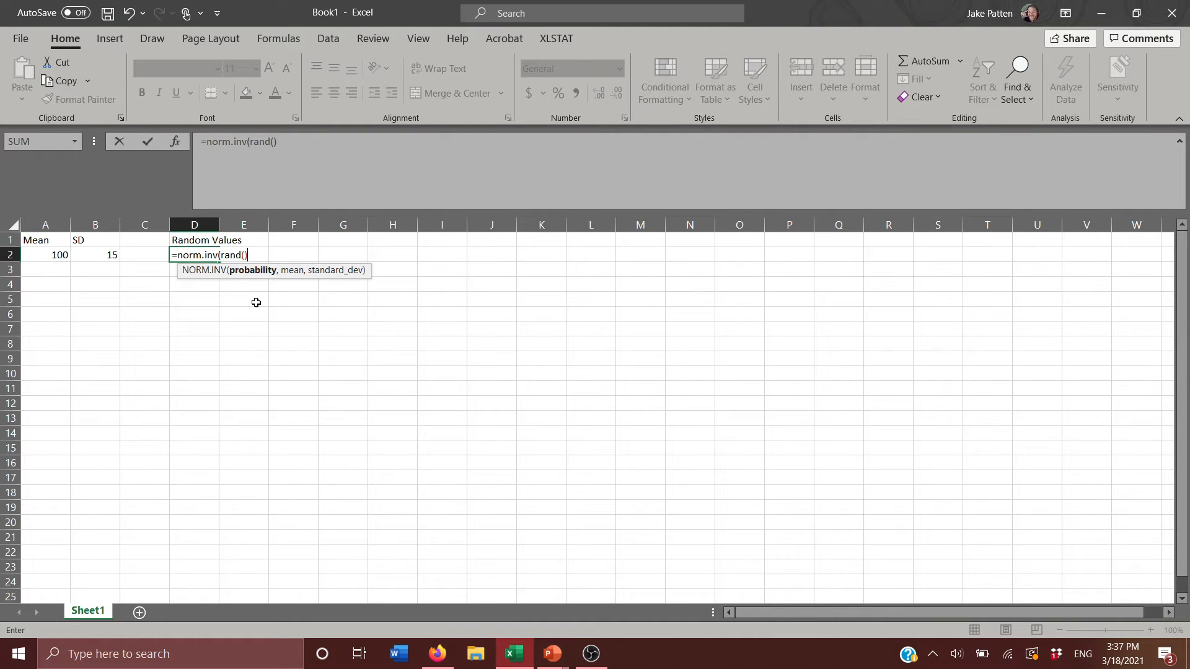
type(",")
type("A2")
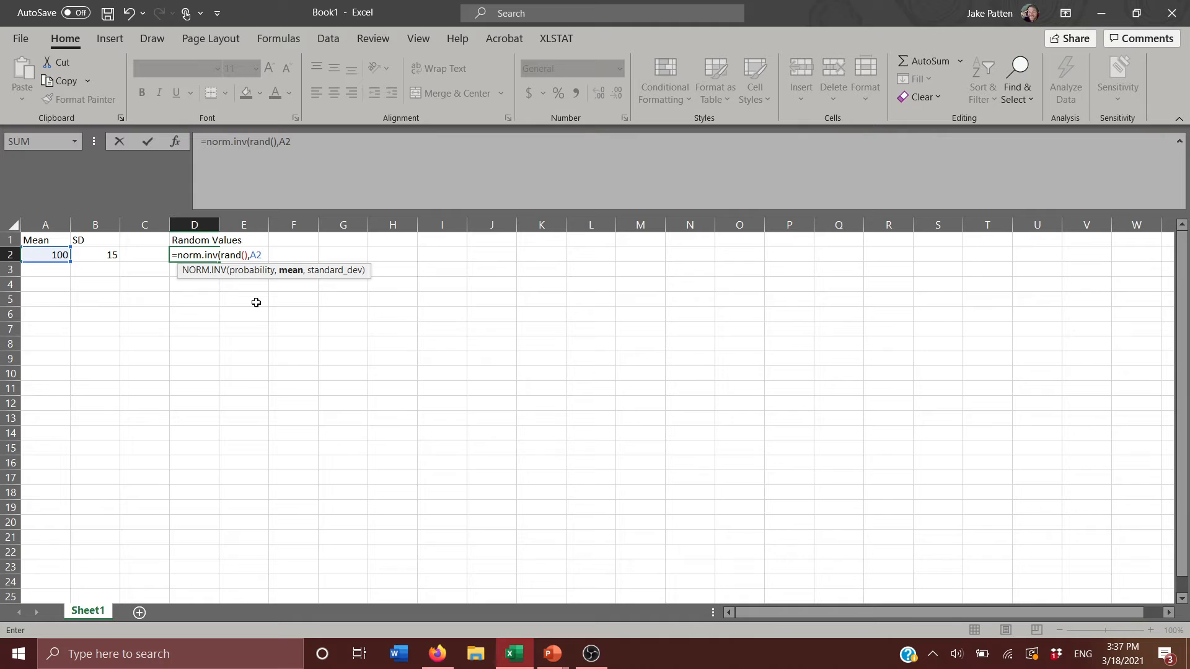
type(",B2")
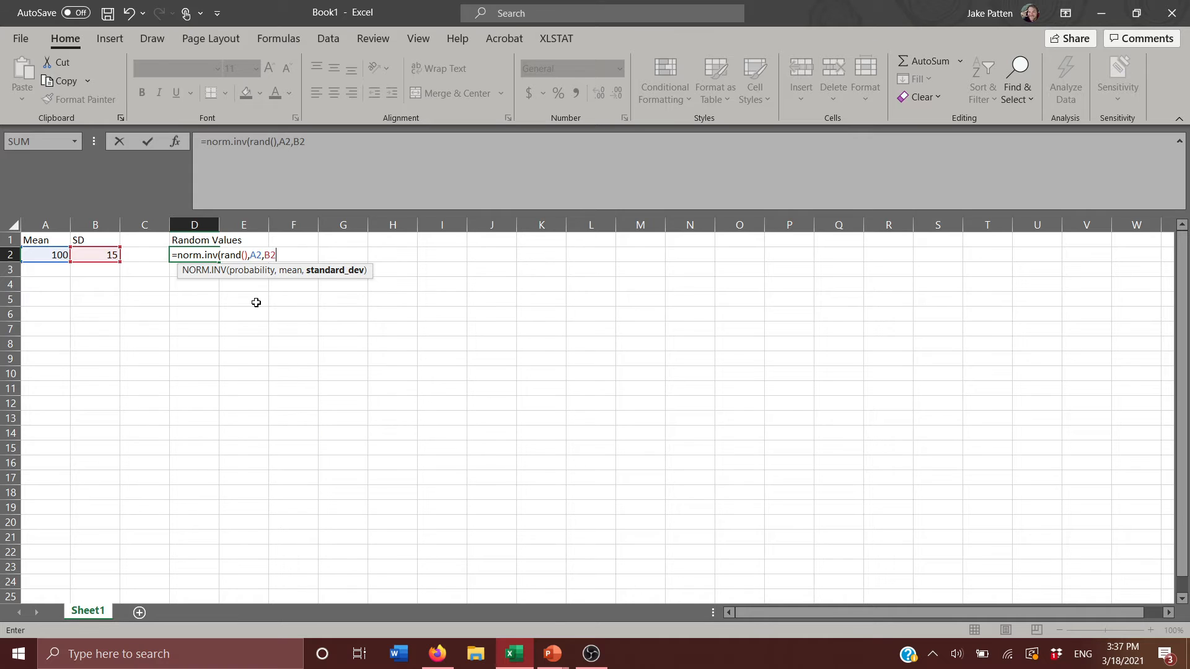
type(")")
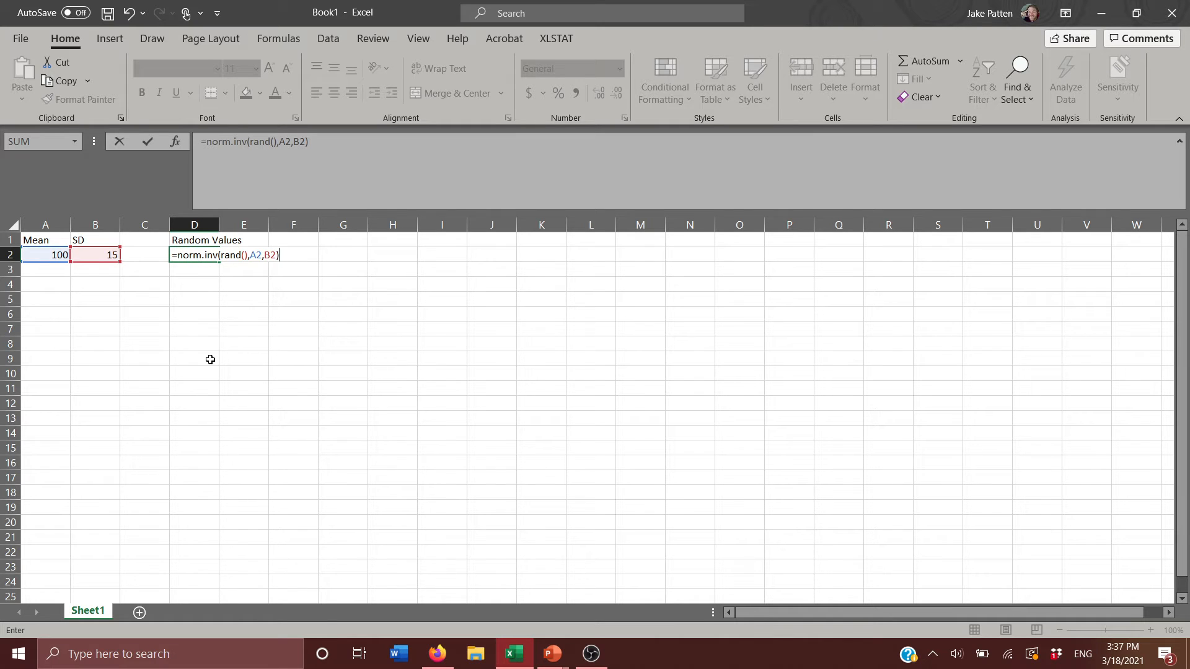
key("Return")
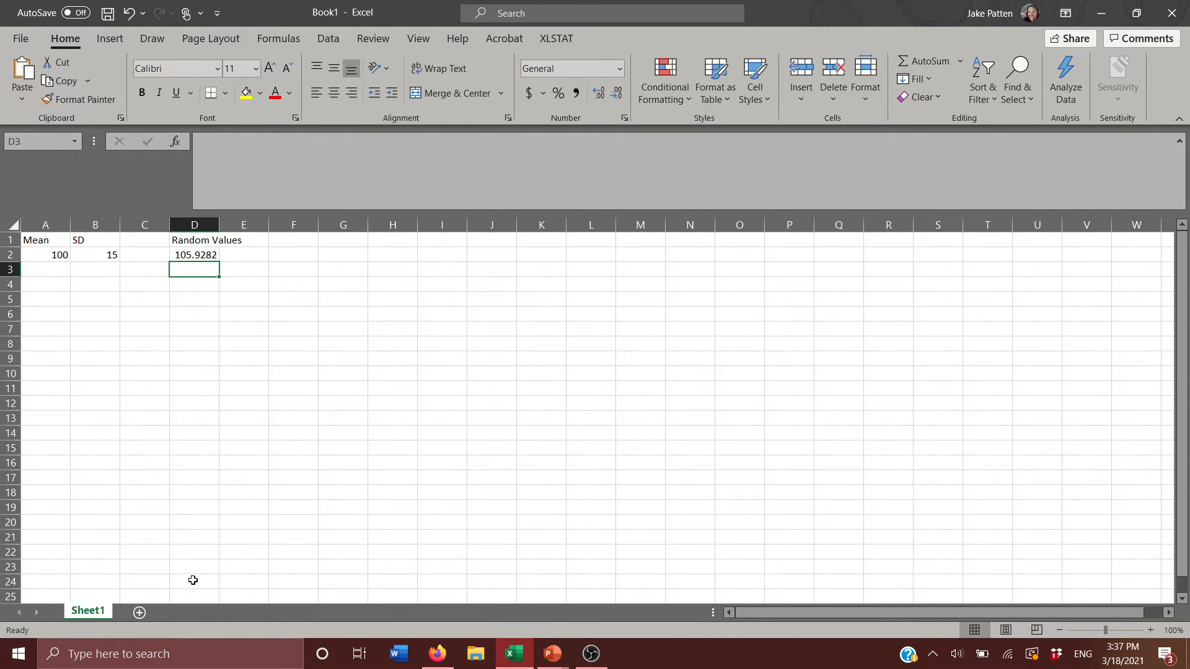
- Try filling the D2 formula down to D4 and inspect the cell references in the copied formulas
left_click(186, 256)
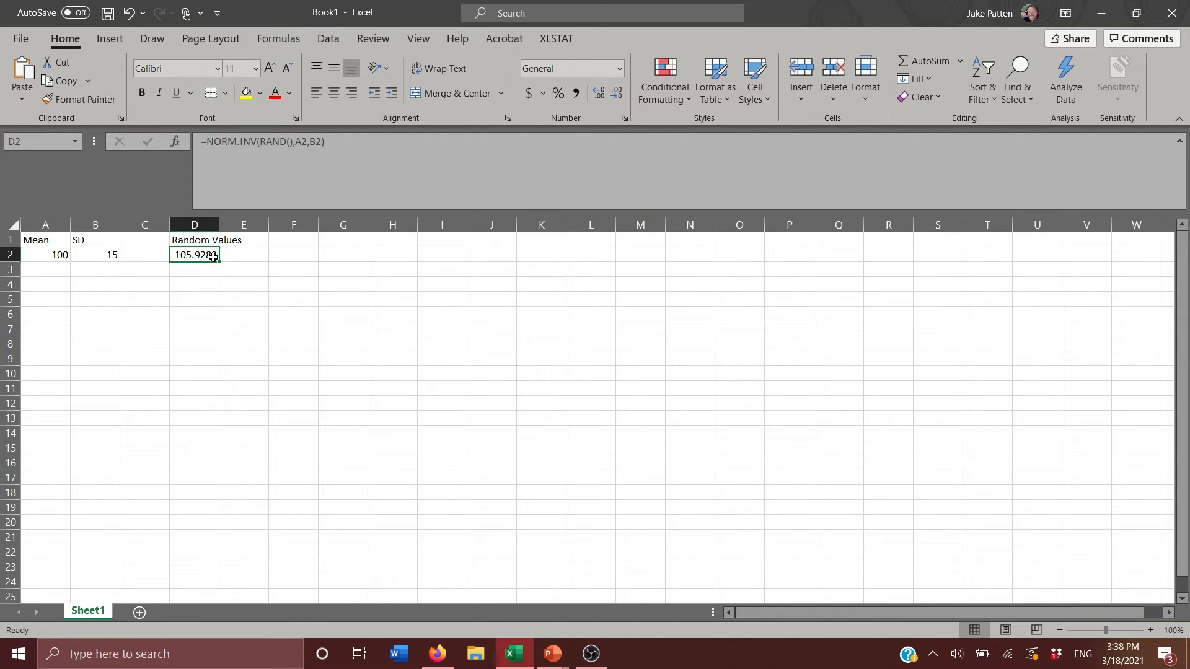
left_click_drag(218, 261, 219, 286)
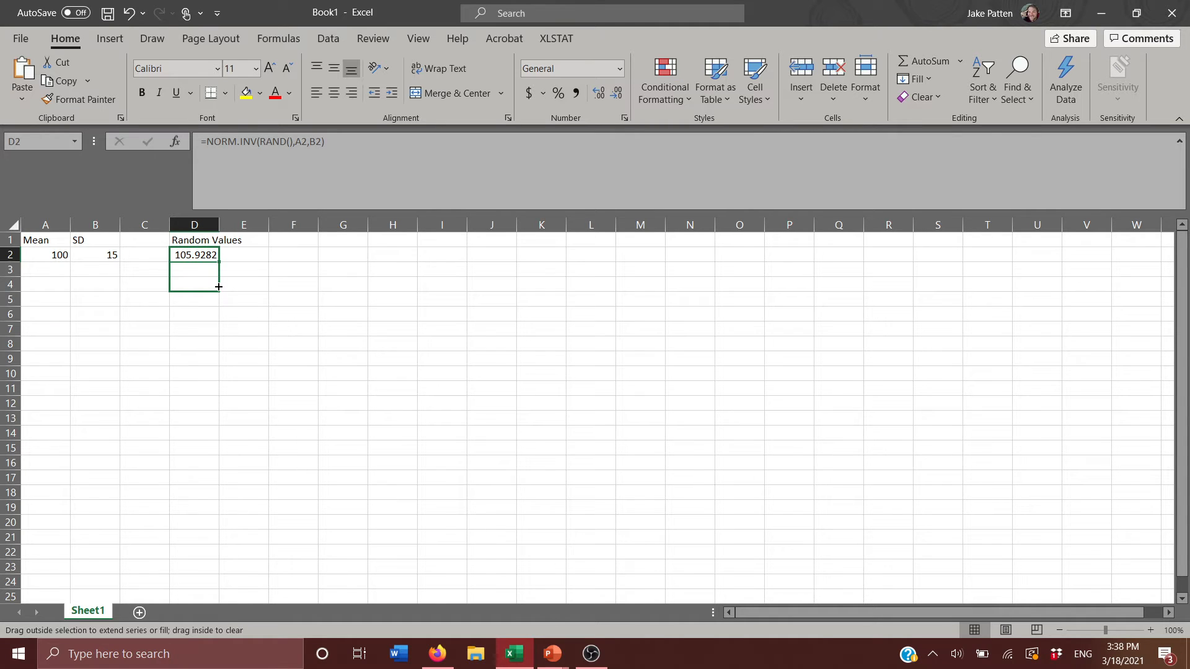
left_click_drag(219, 287, 219, 286)
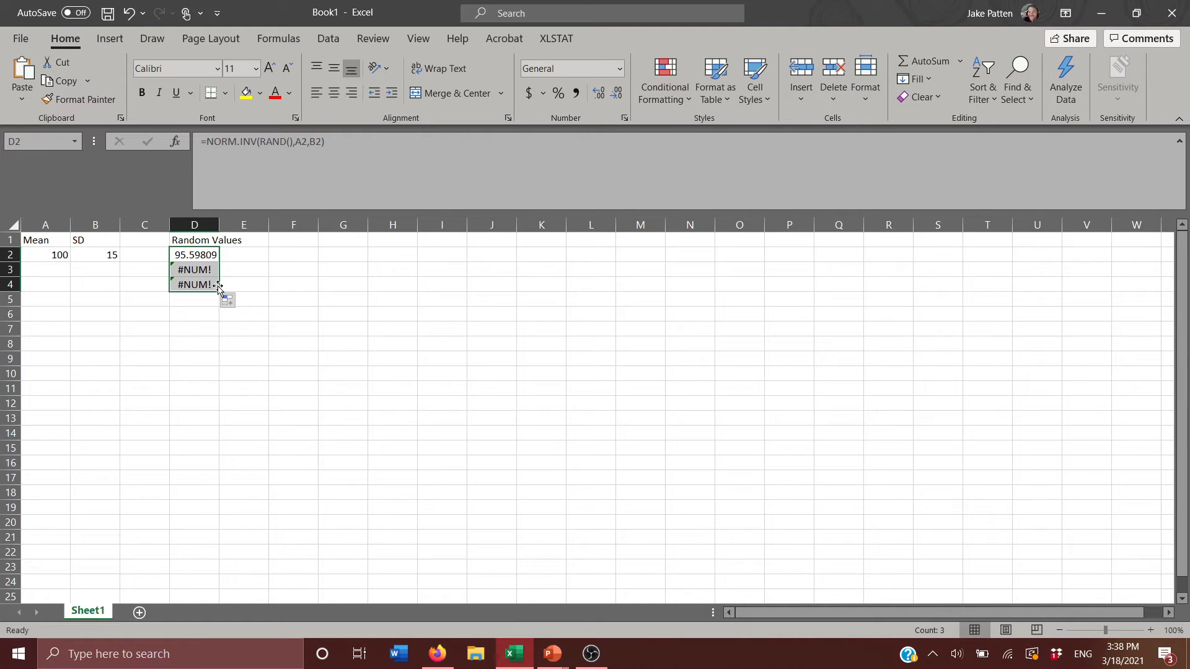
left_click(193, 269)
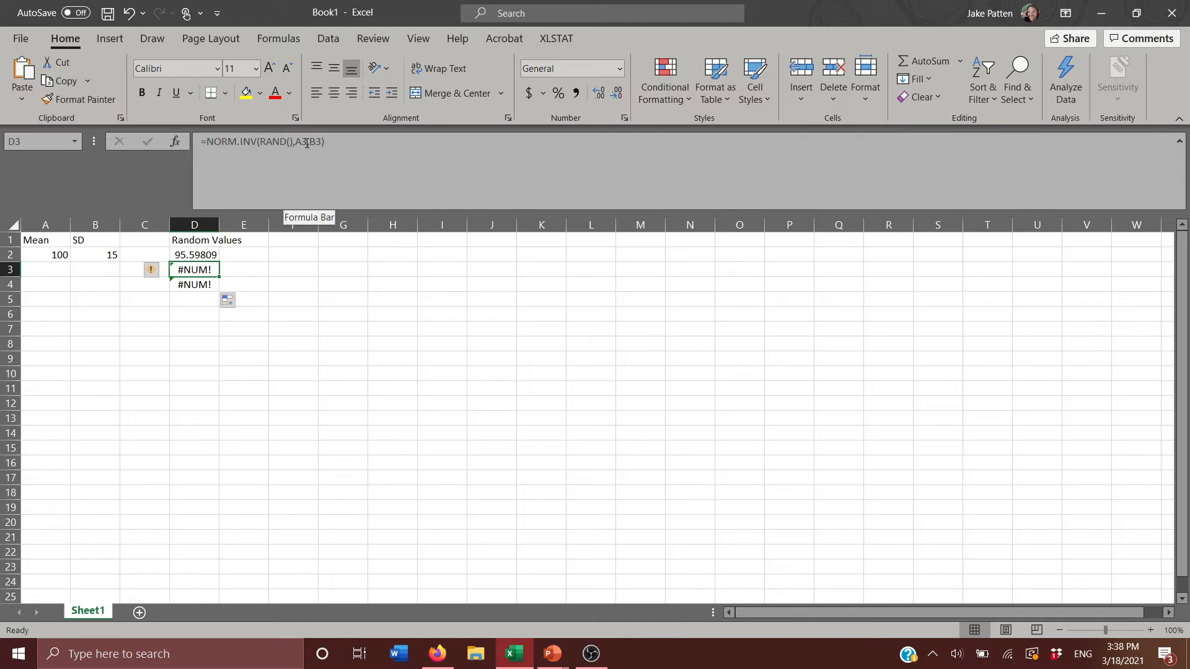
left_click(187, 290)
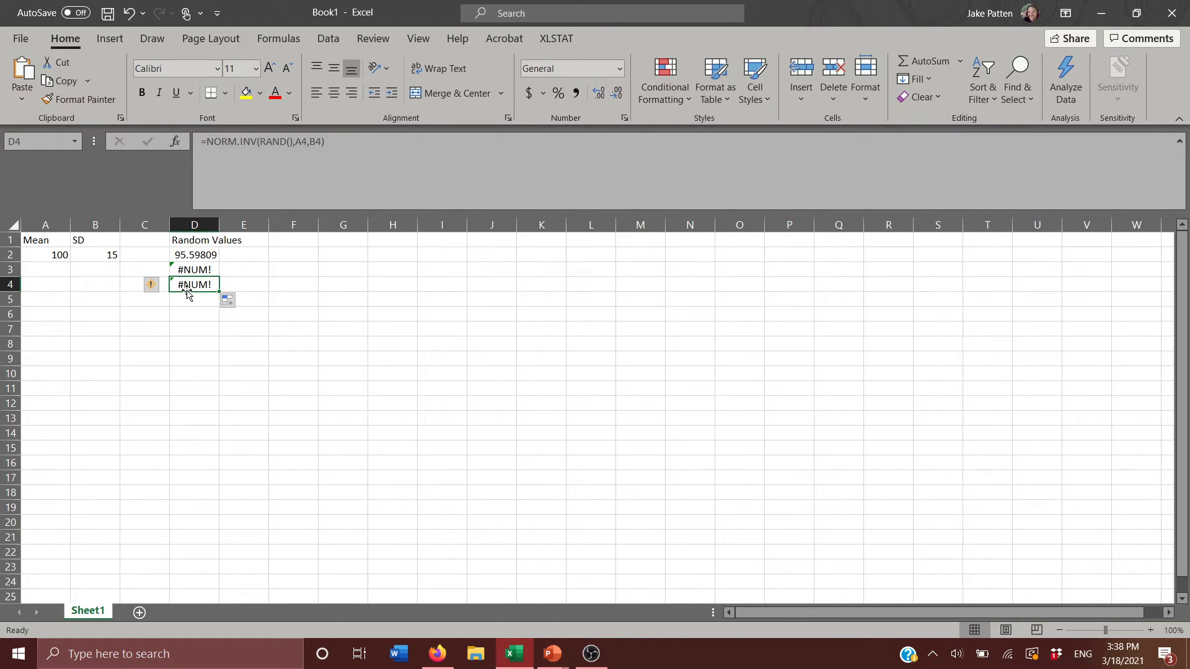
- Lock the row references in the D2 formula so it reads =NORM.INV(RAND(),A$2,B$2)
left_click(186, 254)
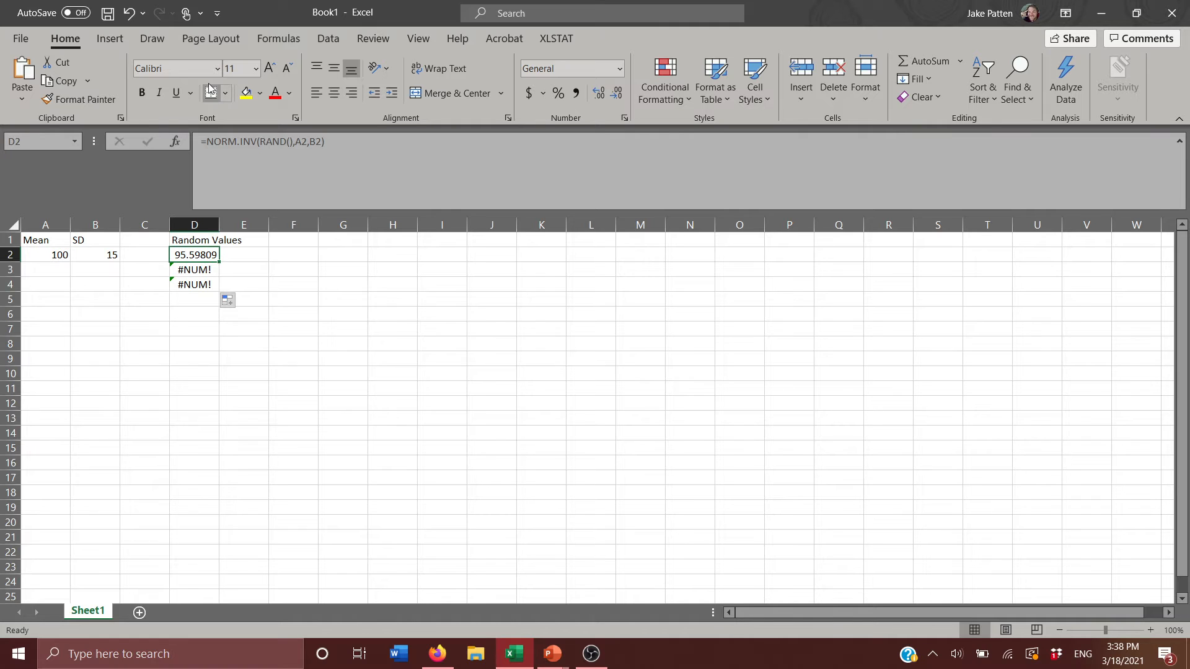
left_click(300, 141)
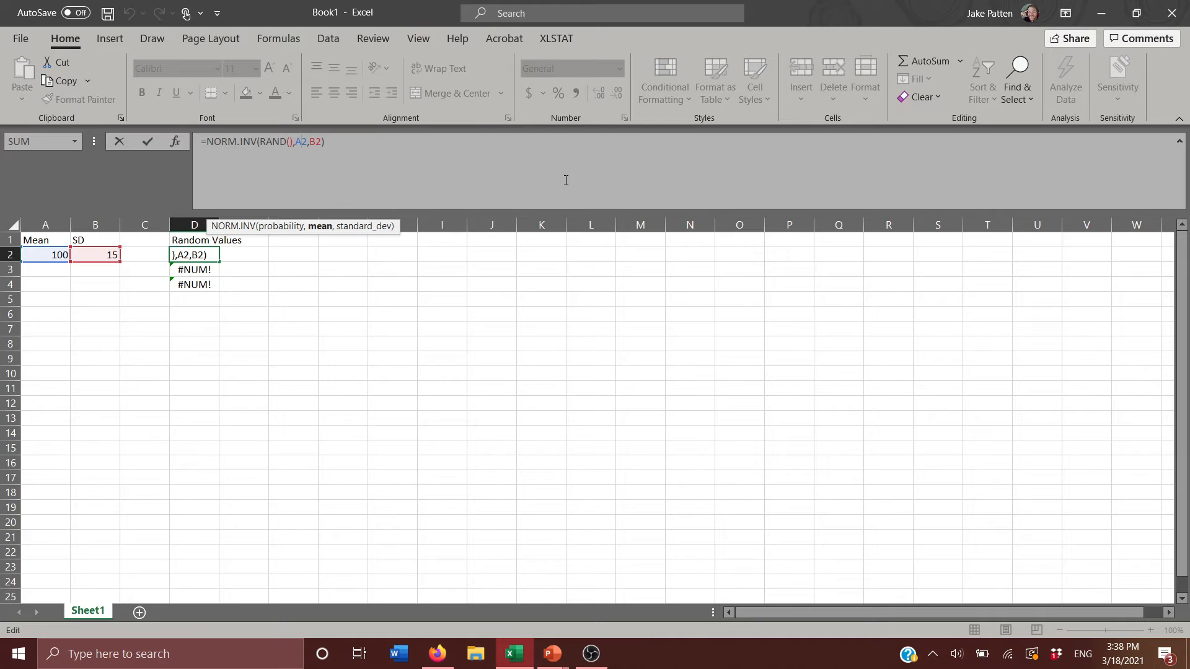
type("$")
key("Right")
key("Right")
type("$")
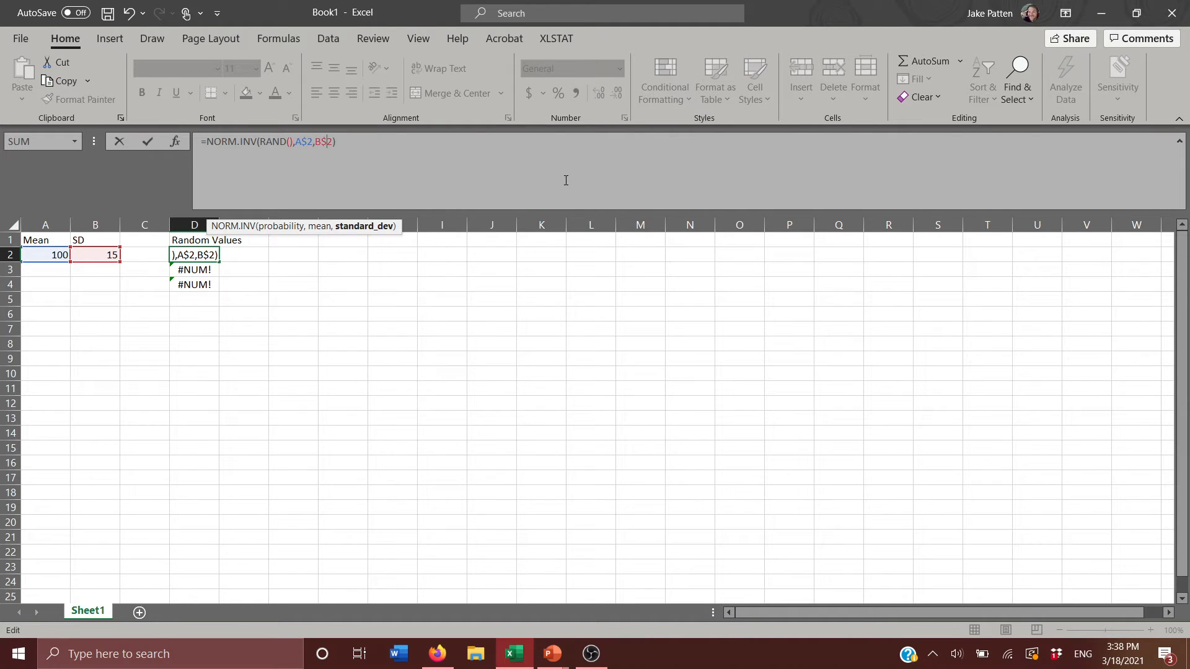
key("Return")
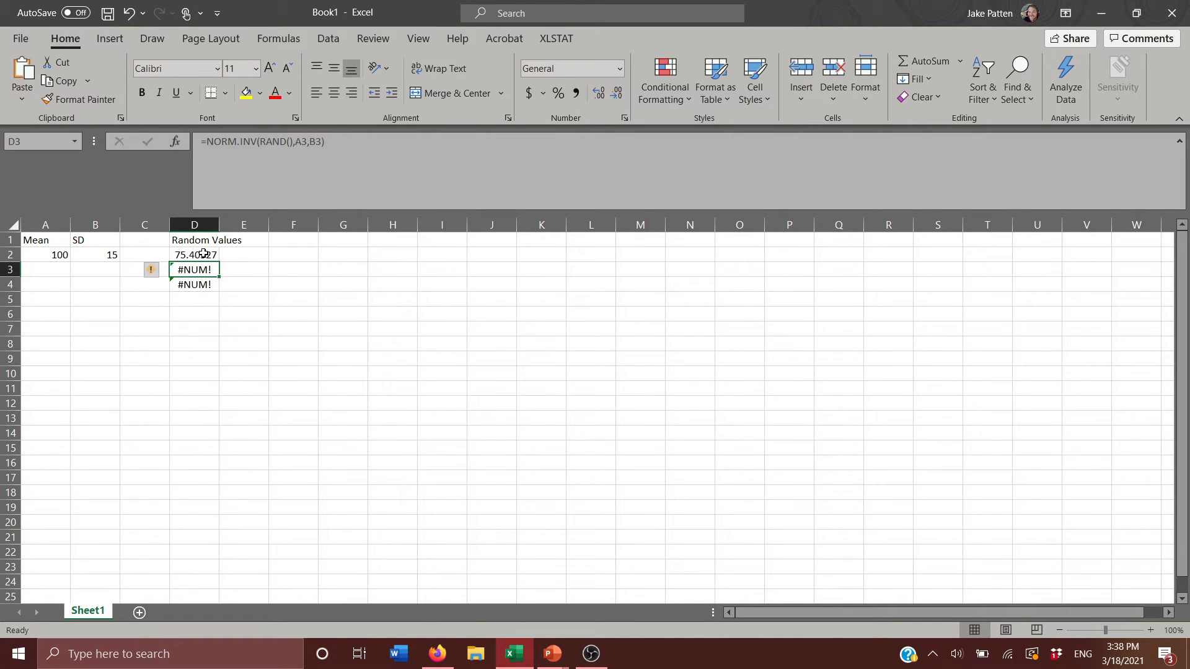
- Fill the D2 formula down through D51 and check the references in one of the copied formulas near the end
left_click(183, 251)
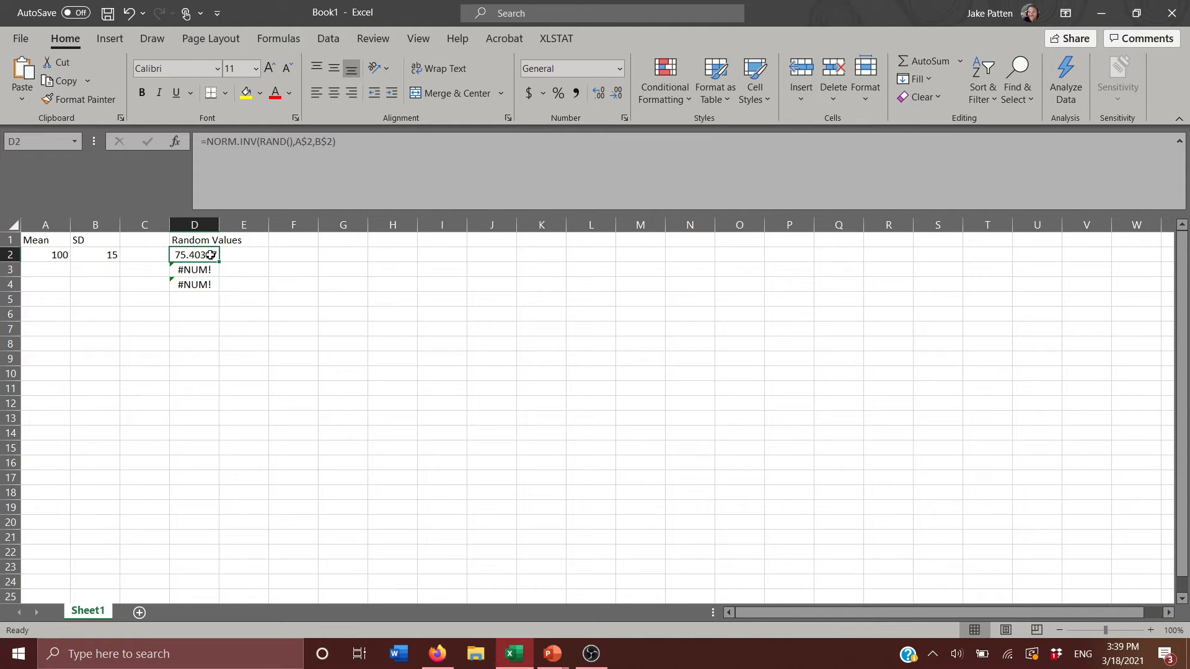
left_click_drag(218, 260, 209, 530)
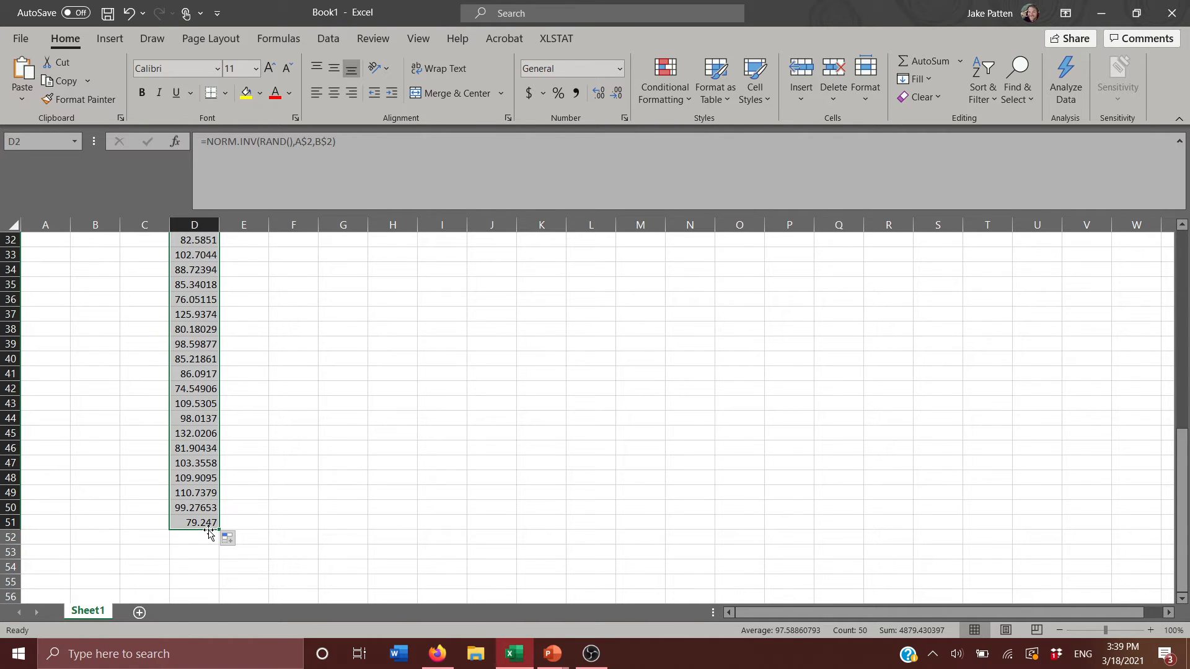
left_click(189, 494)
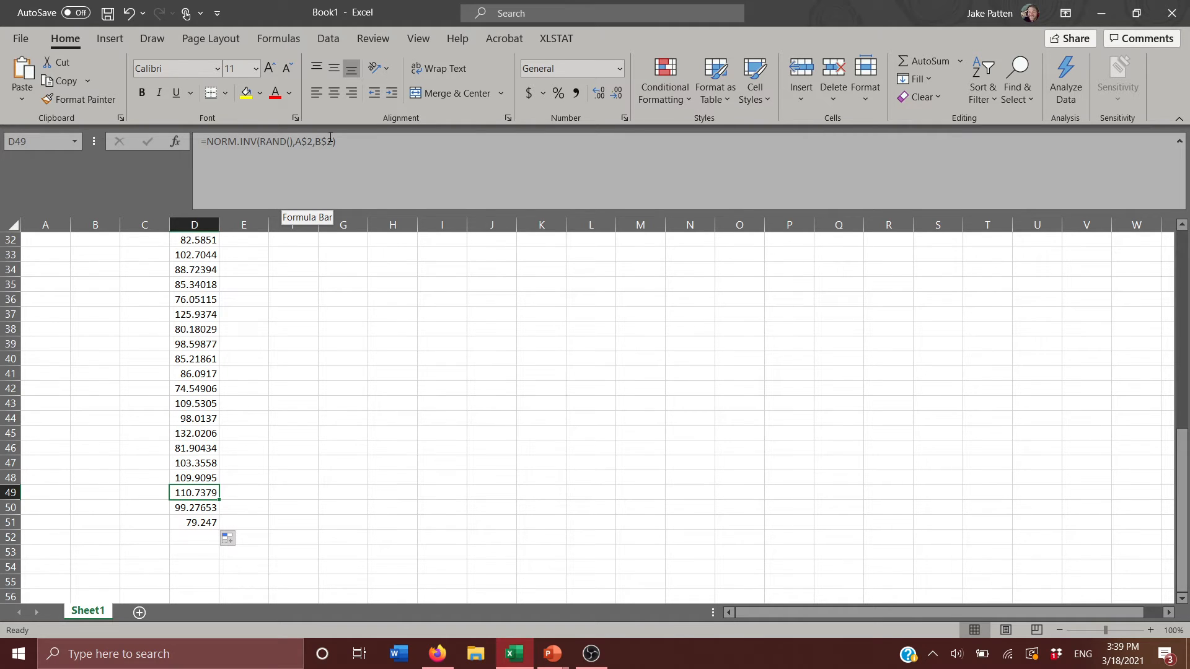
left_click(331, 378)
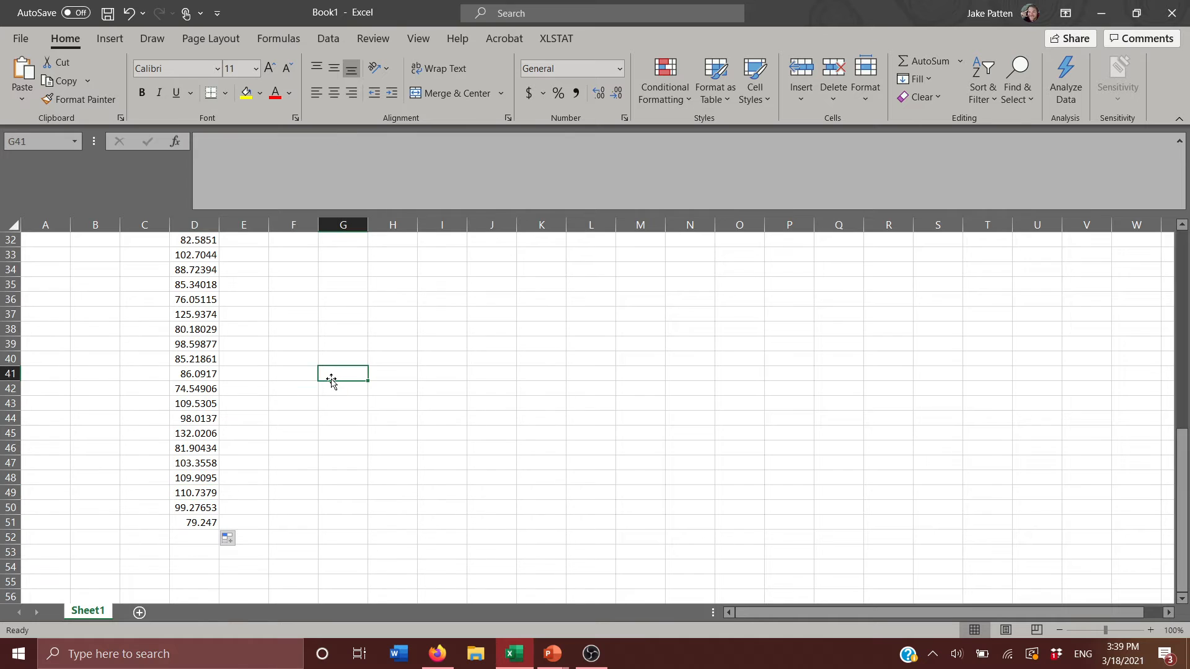
scroll(331, 379, "up", 10)
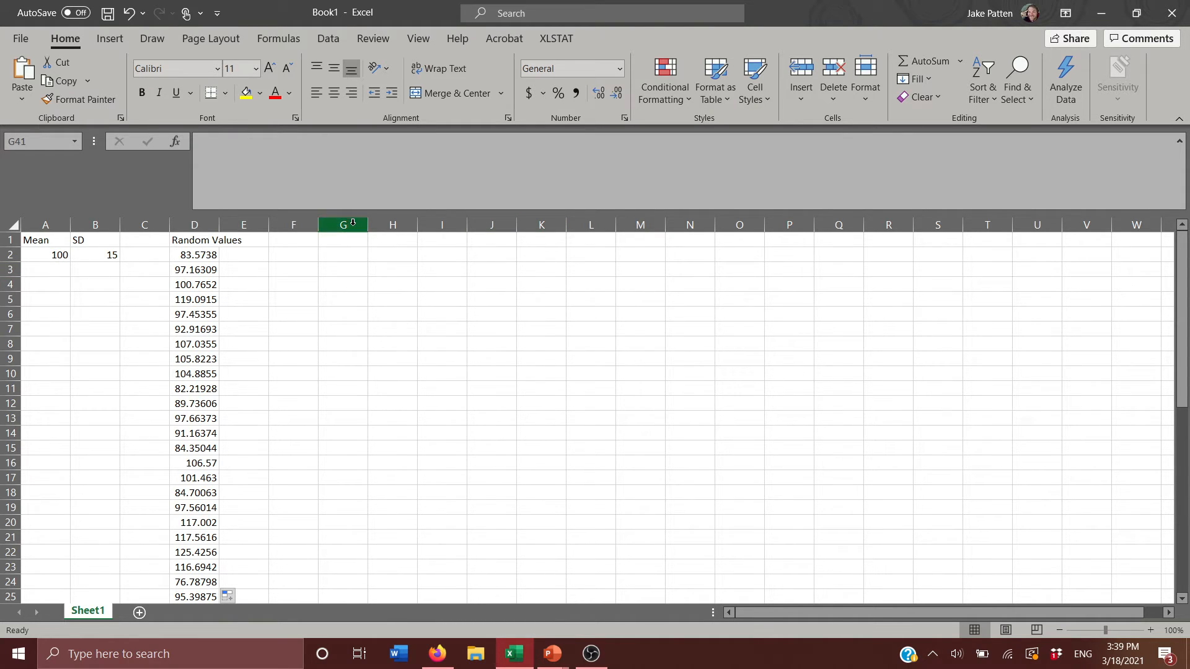
left_click(298, 254)
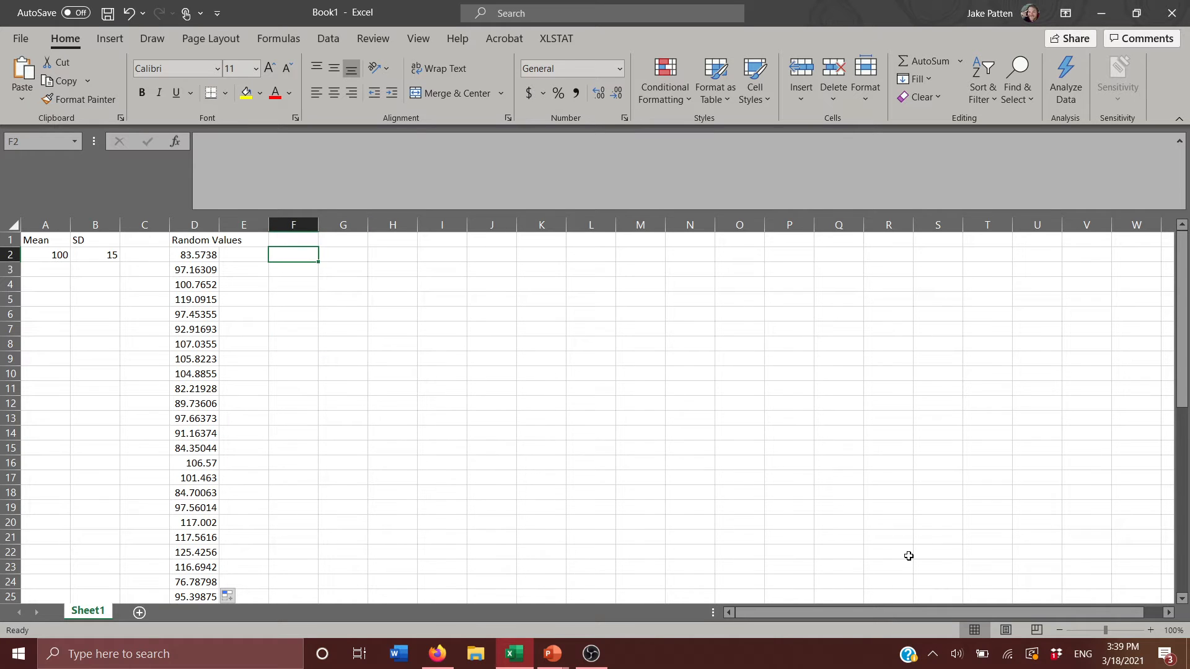
- Enter the formula =AVERAGE(D2:D6) in cell F2 to average the first five random values
type("=")
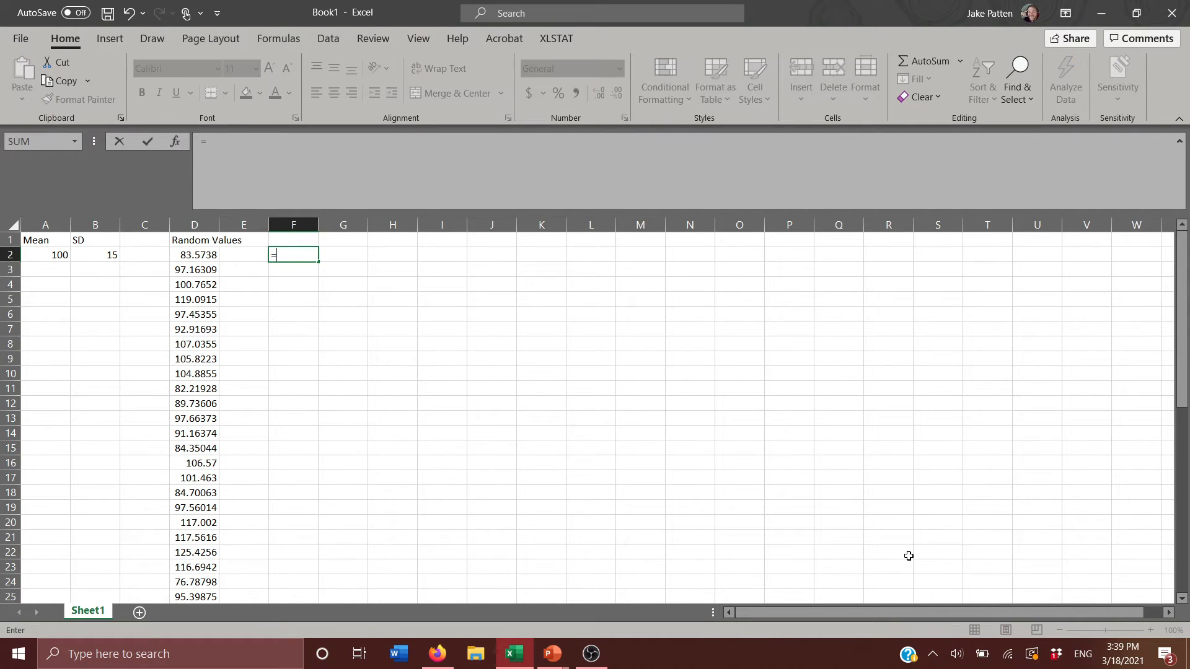
type("average(")
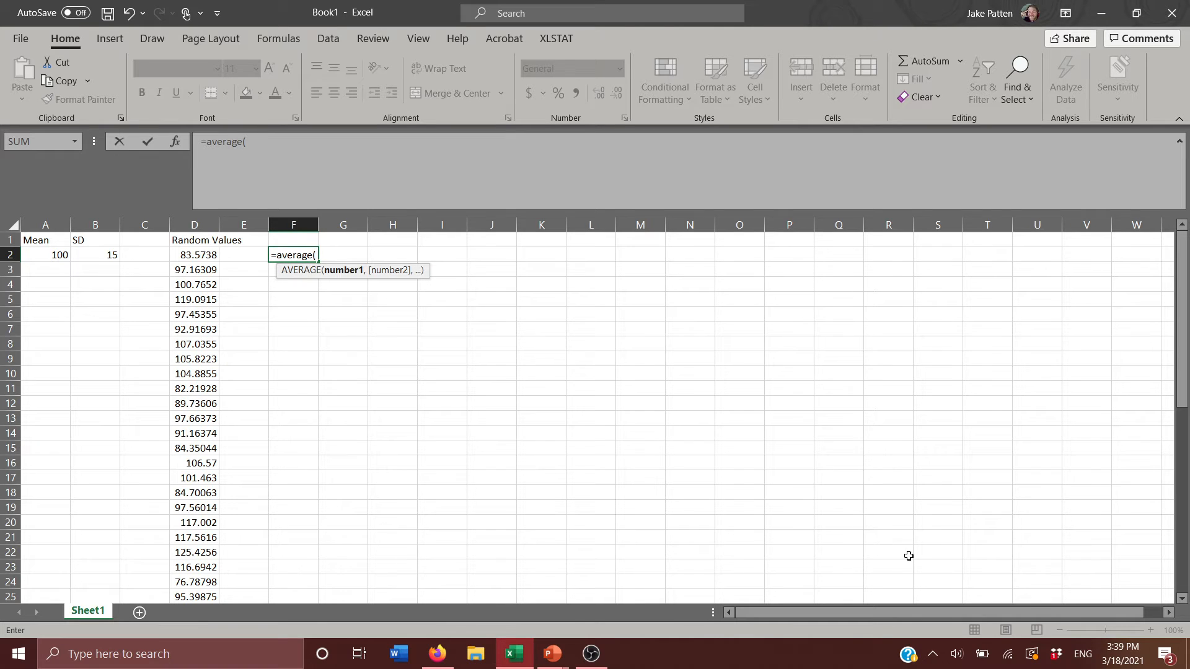
key("Left")
key("Left")
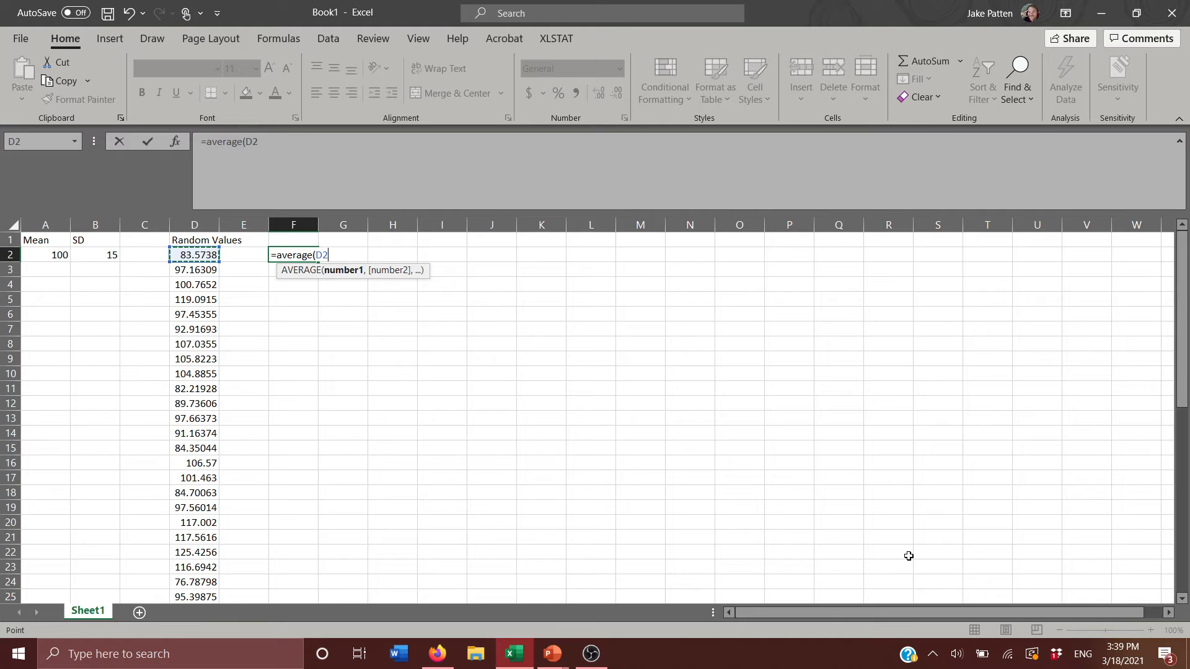
key("shift+Down")
key("shift+Down")
key("shift+Down")
key("shift+Down")
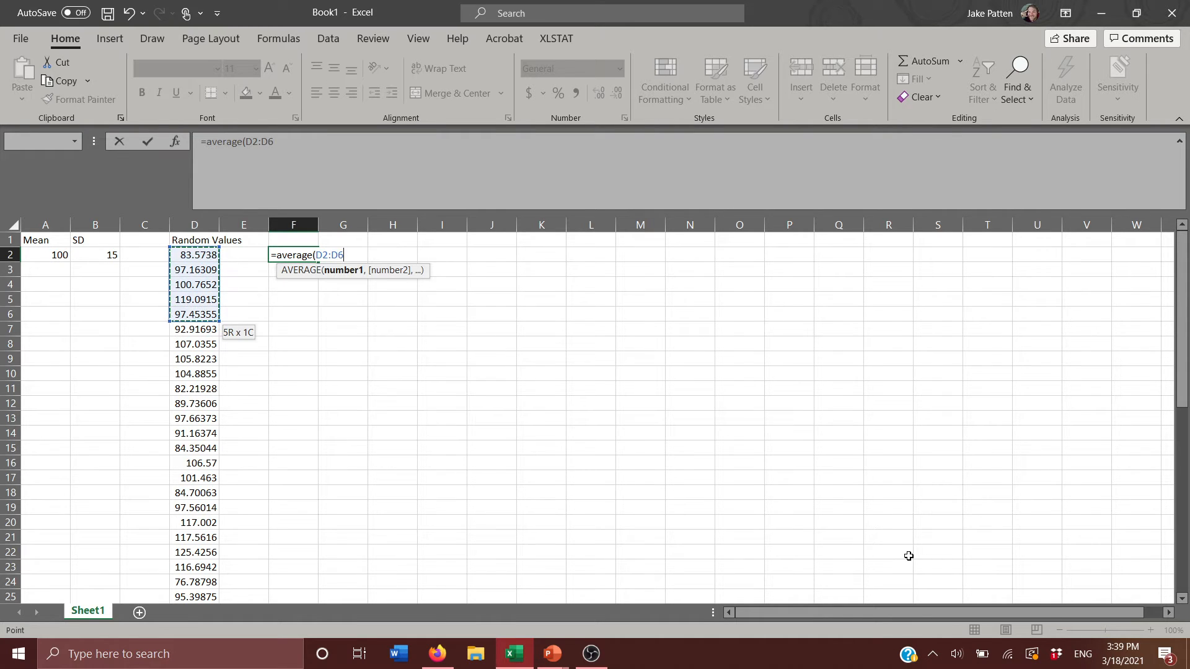
key("Return")
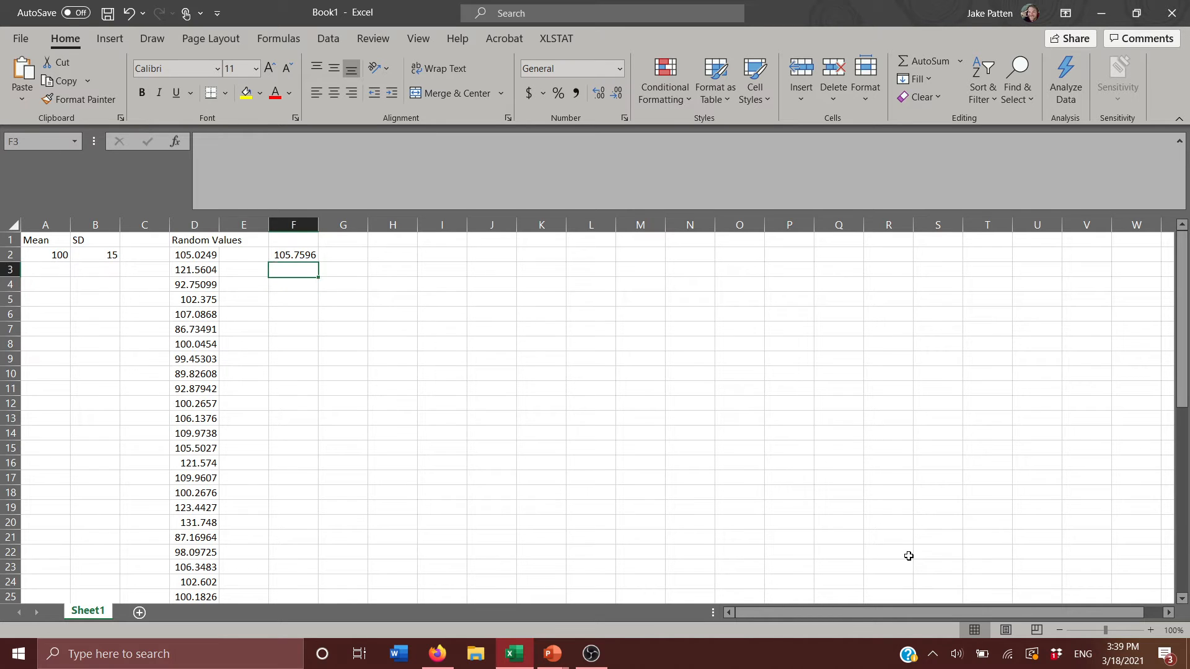
- Enter the formula =AVERAGE(D7:D11) in cell F3 to average the second group of five random values
type("=")
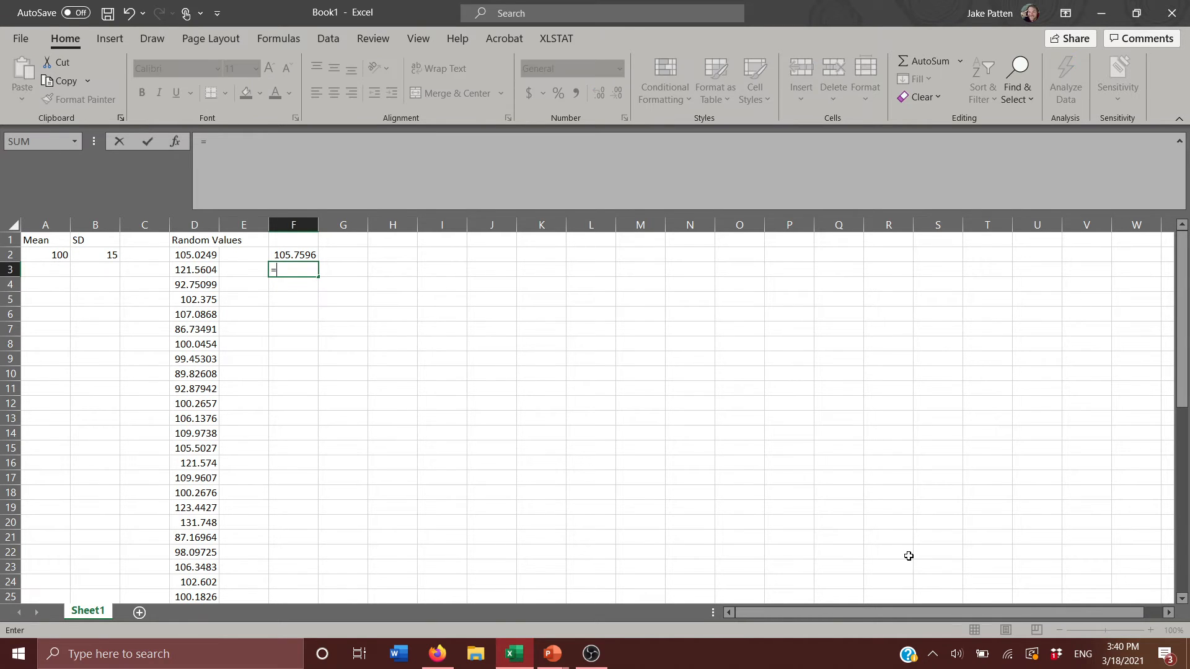
type("avera")
type("(")
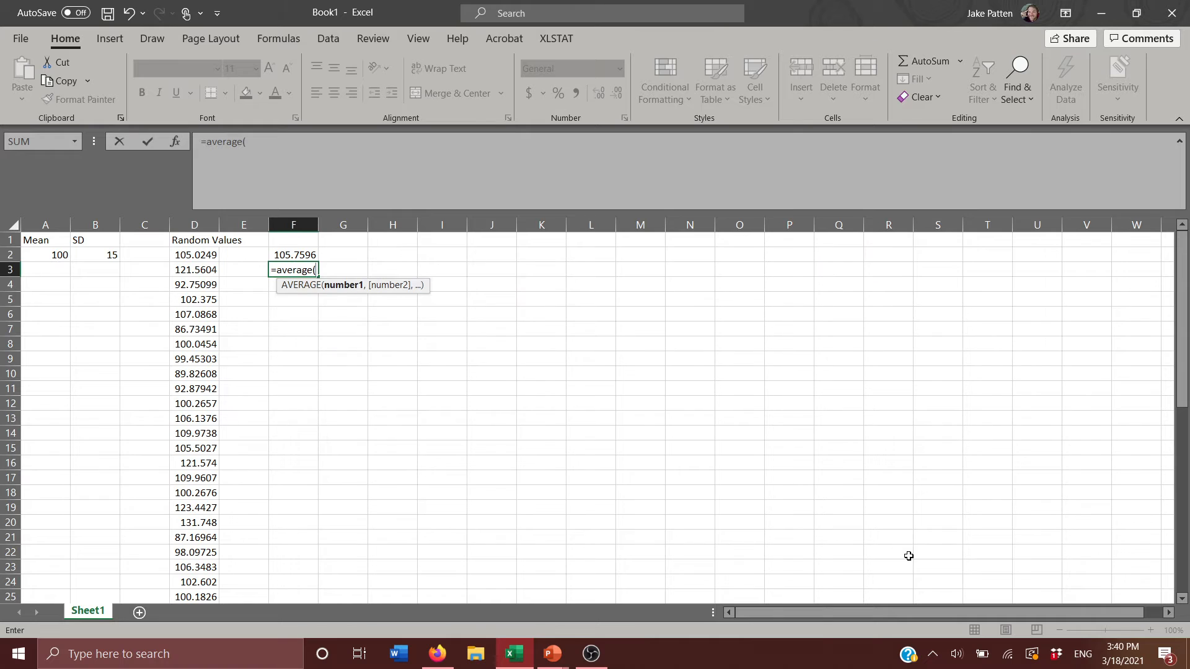
key("Left")
key("Left")
key("Up")
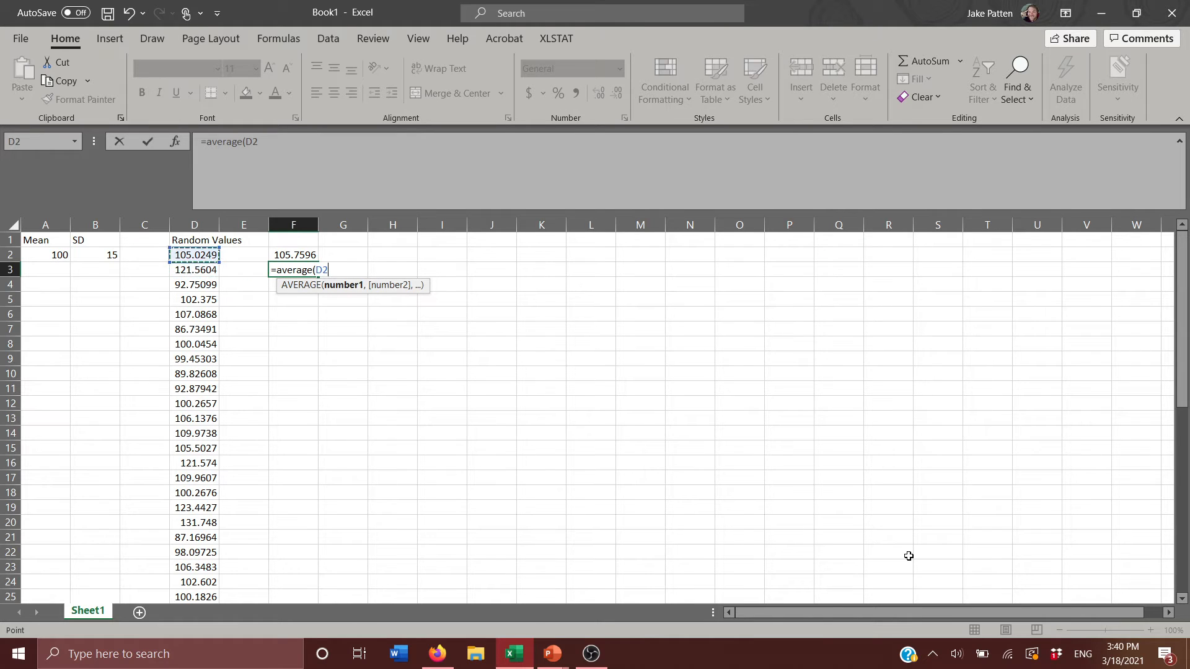
key("Down")
key("Down")
key("Down")
key("Down")
key("Down")
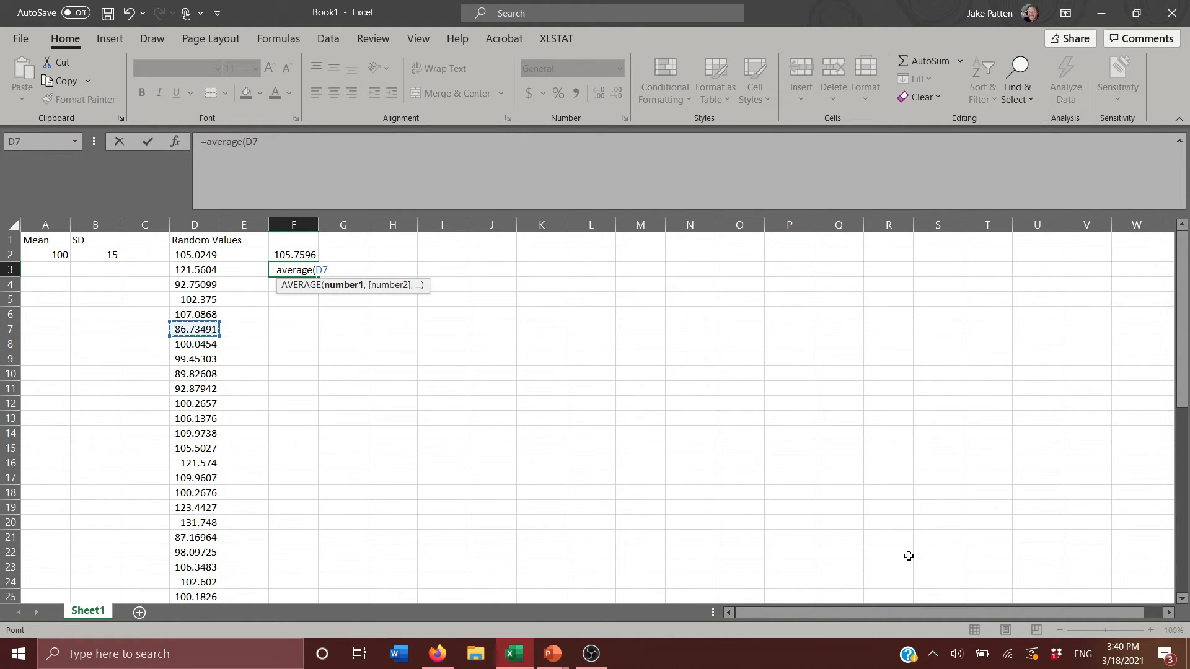
key("shift+Down")
key("shift+Down")
key("shift+Down")
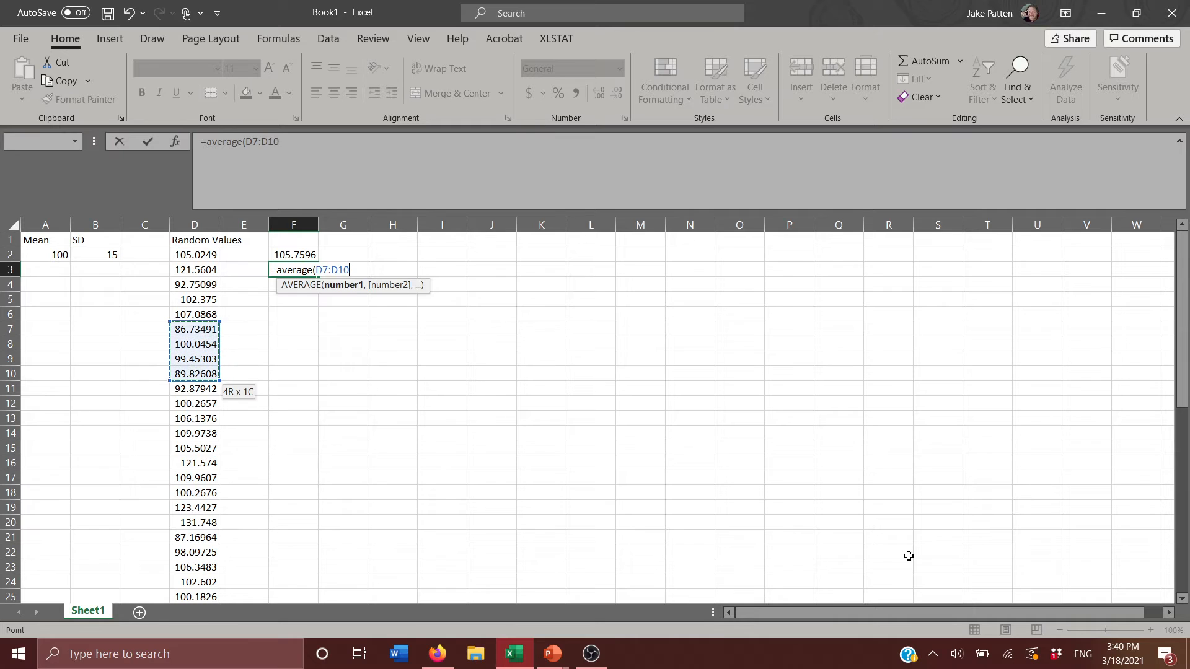
key("shift+Down")
key("Return")
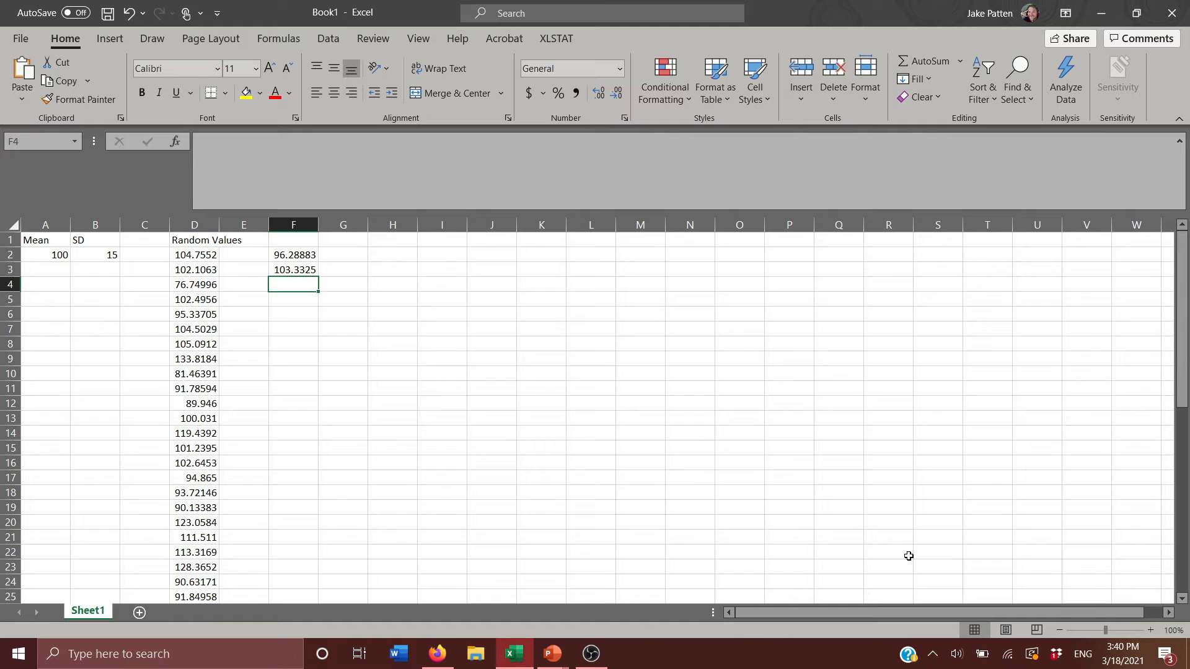
- Enter the formula =AVERAGE(D12:D16) in cell F4 to average the third group of five random values
type("=average(")
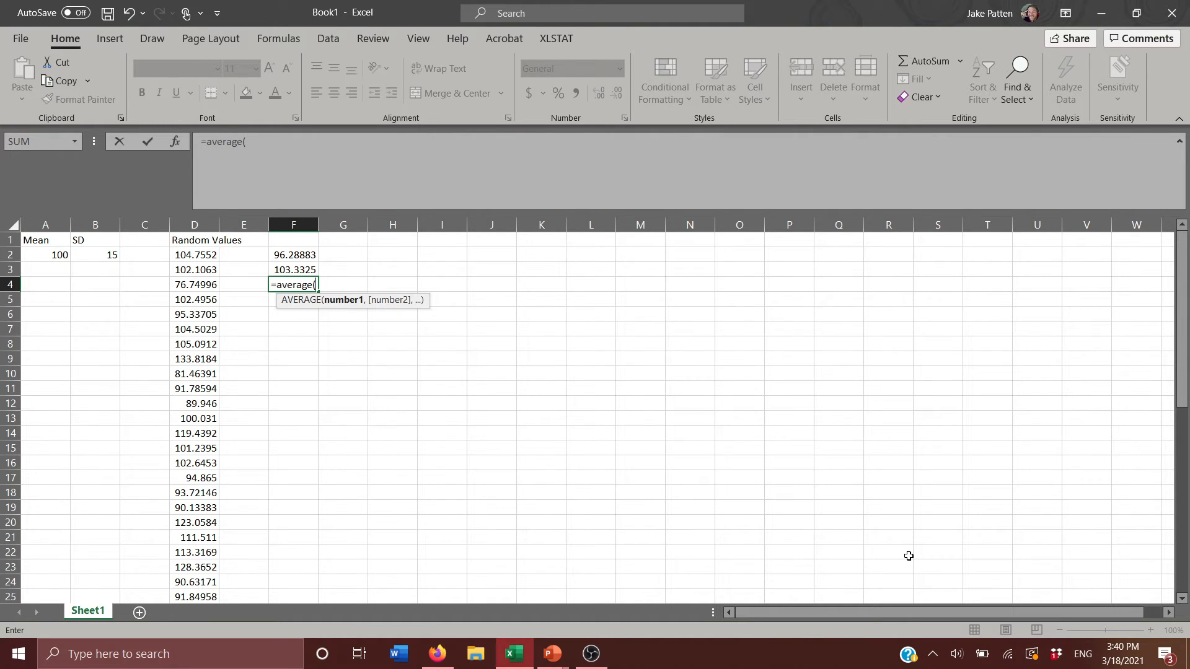
key("Left")
key("Left")
key("Up")
key("Up")
key("Down")
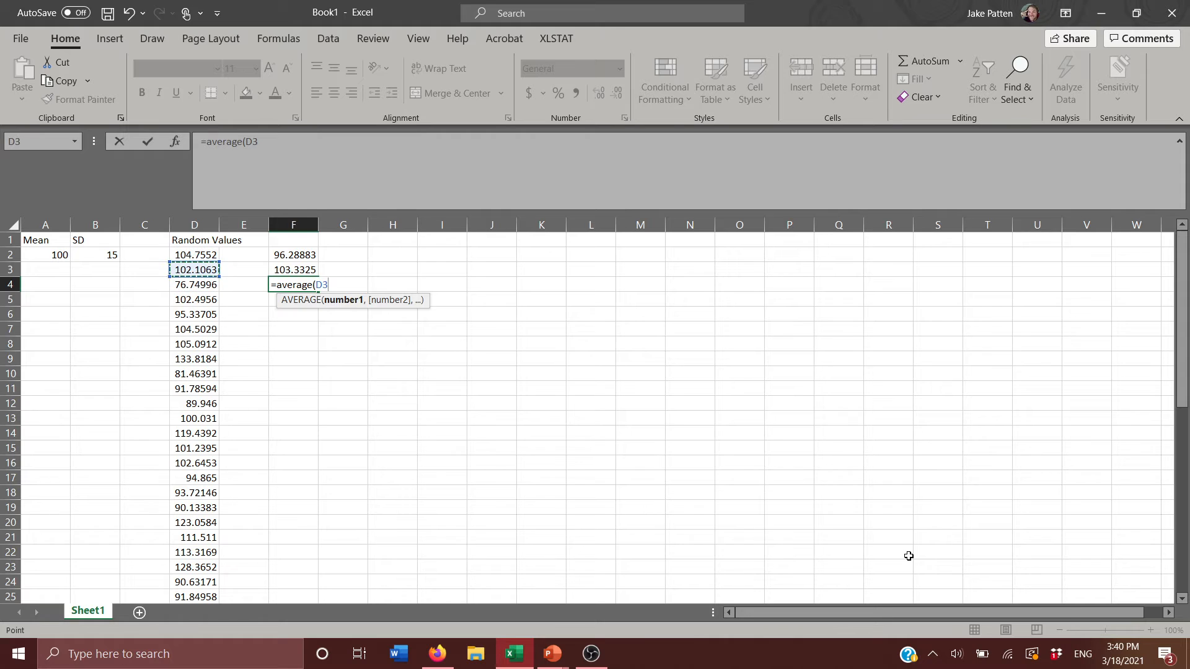
key("Down")
key("Down")
key("Down")
key("Down")
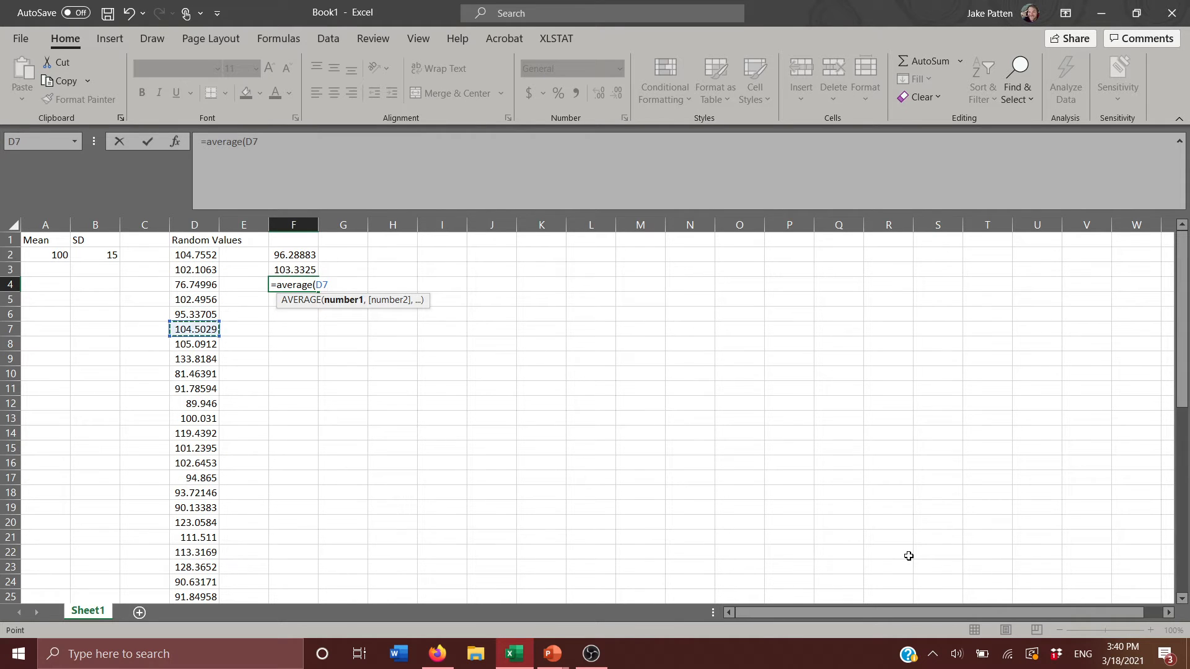
key("Down")
key("Down")
key("Down")
key("Down")
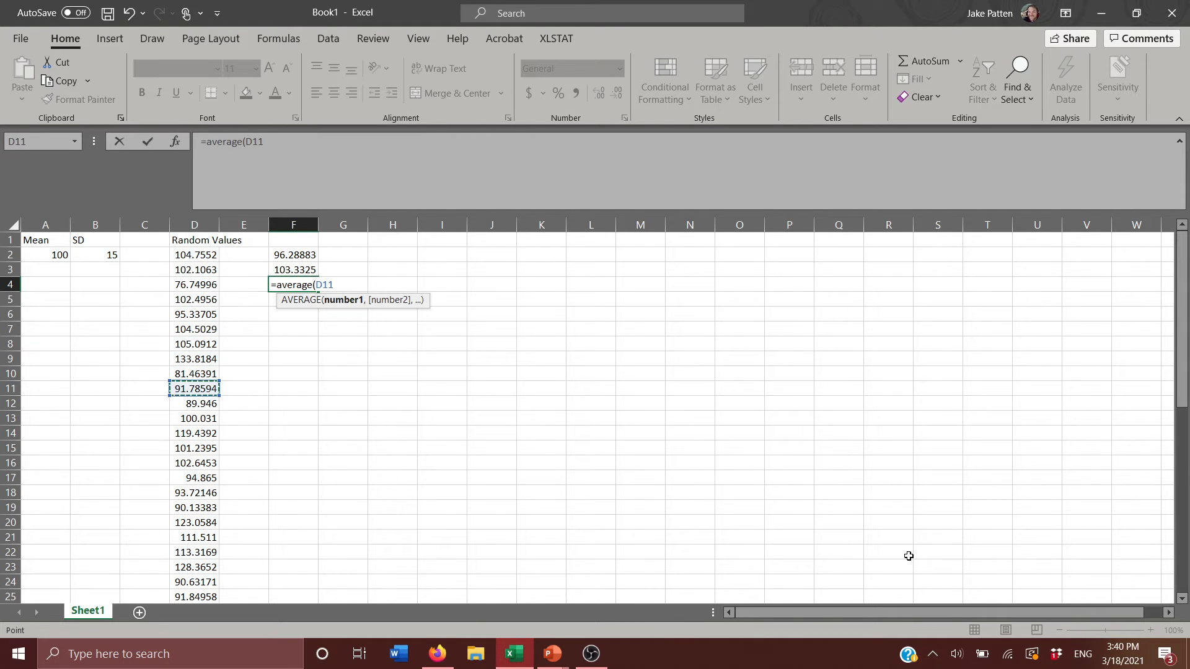
key("Down")
key("shift+Down")
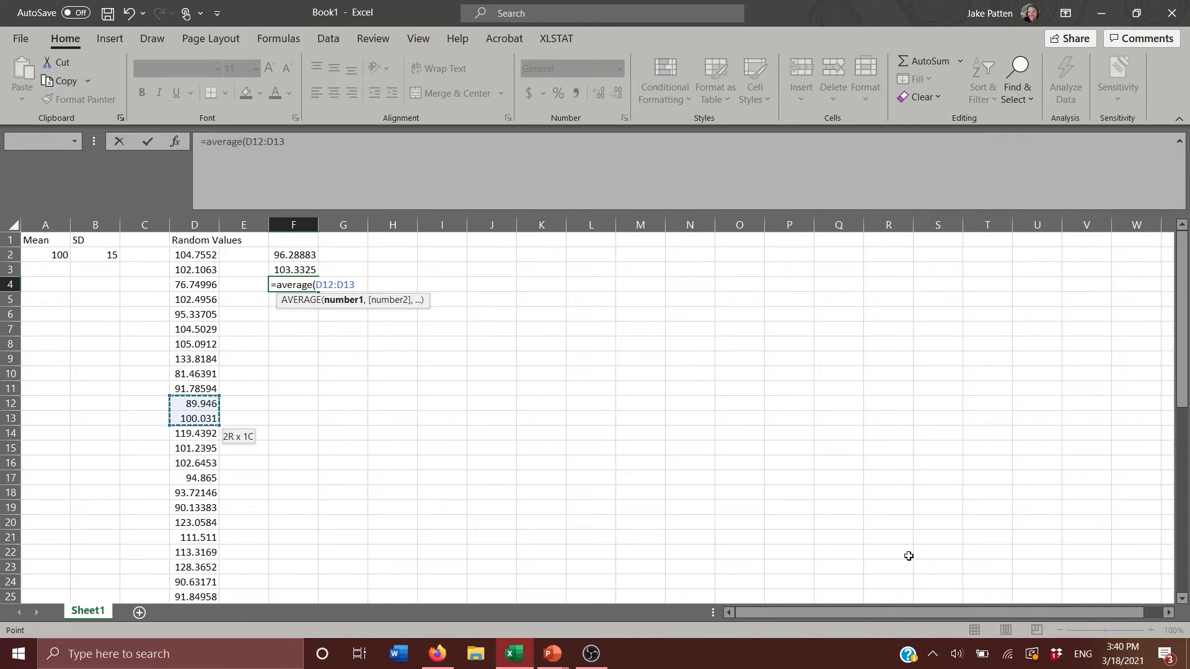
key("shift+Down")
key("shift+Down")
key("shift+Down")
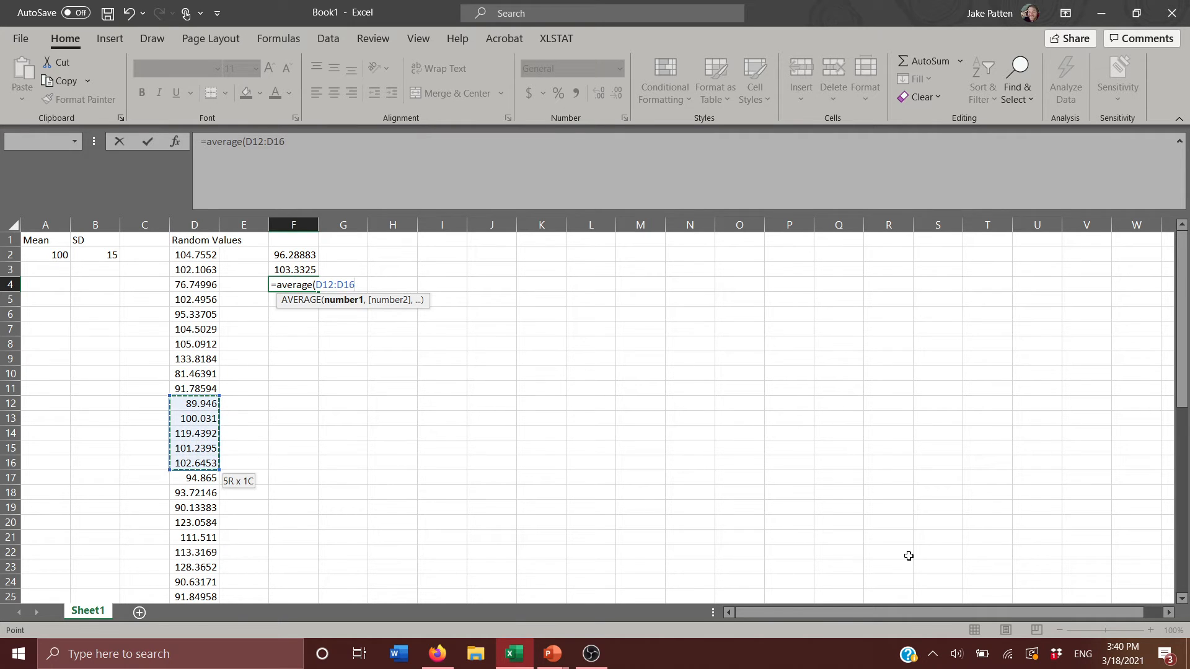
key("Return")
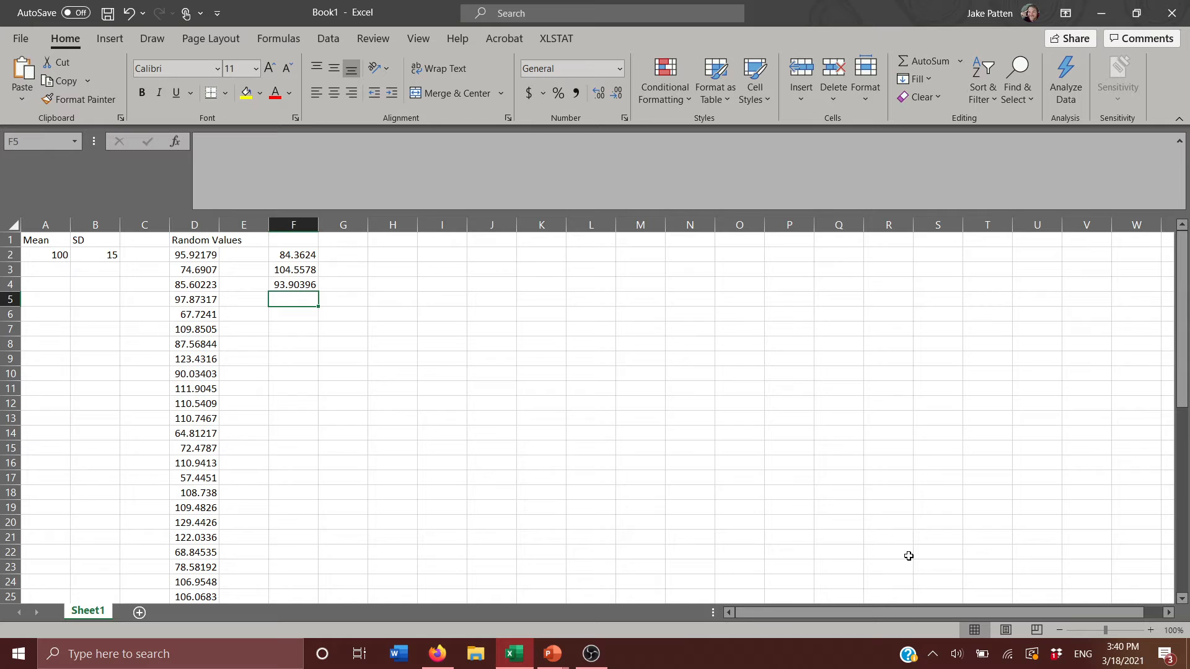
- Enter the formula =AVERAGE(D17:D21) in cell F5 to average the fourth group of five random values
type("=average(")
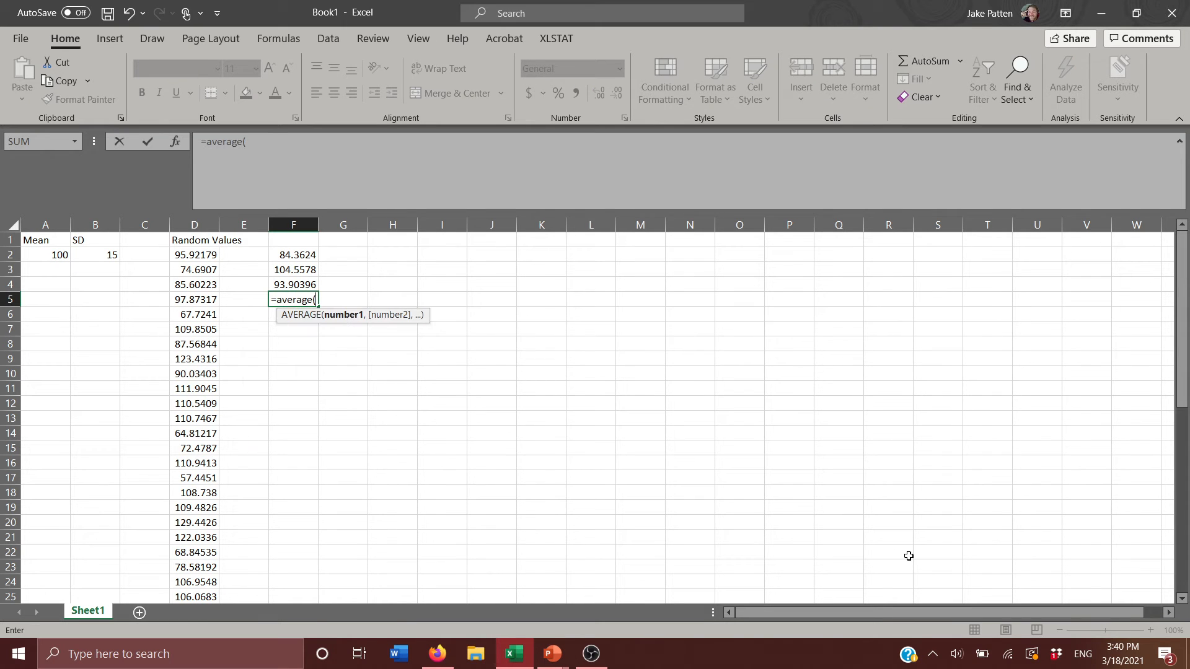
key("Left")
key("Left")
key("Up")
key("Up")
key("Up")
key("Down")
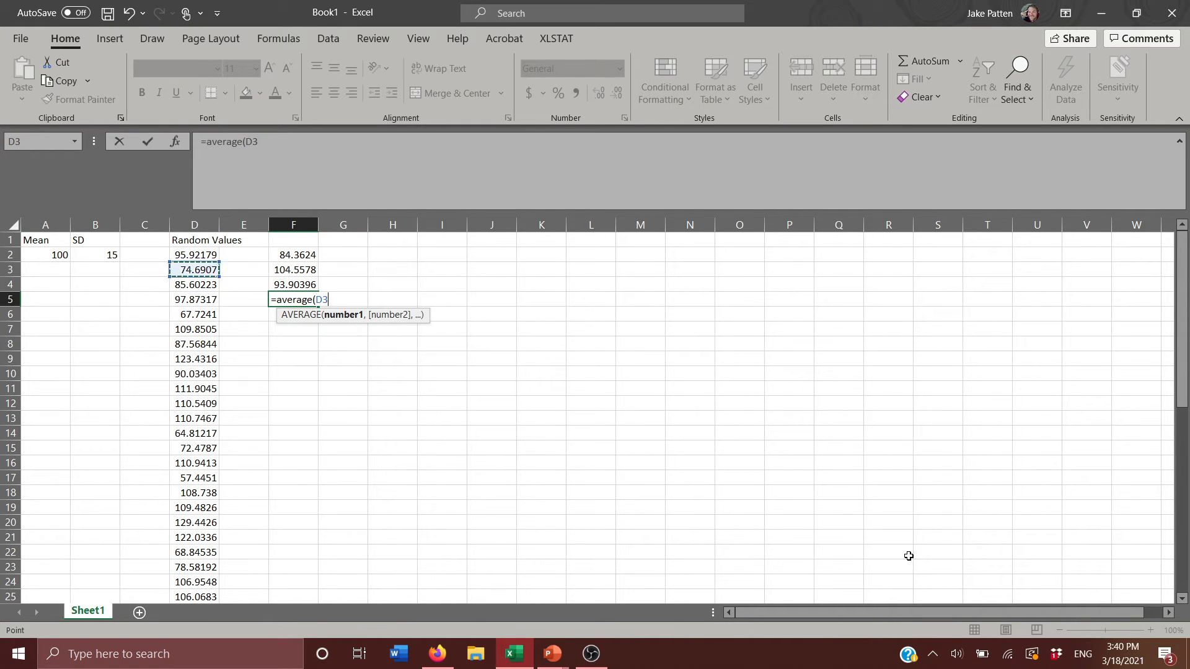
key("Down")
key("Down")
key("Down")
key("Down")
key("Down")
key("Down")
key("Down")
key("Down")
key("Down")
key("Down")
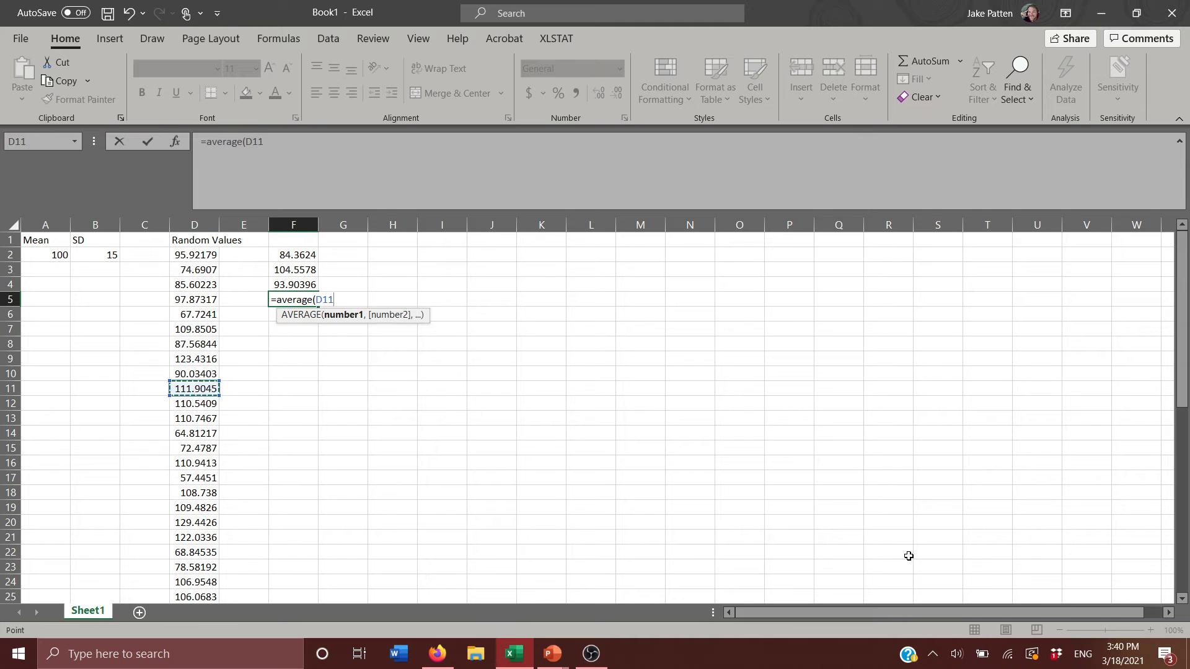
key("Down")
key("Down")
key("Down")
key("Down")
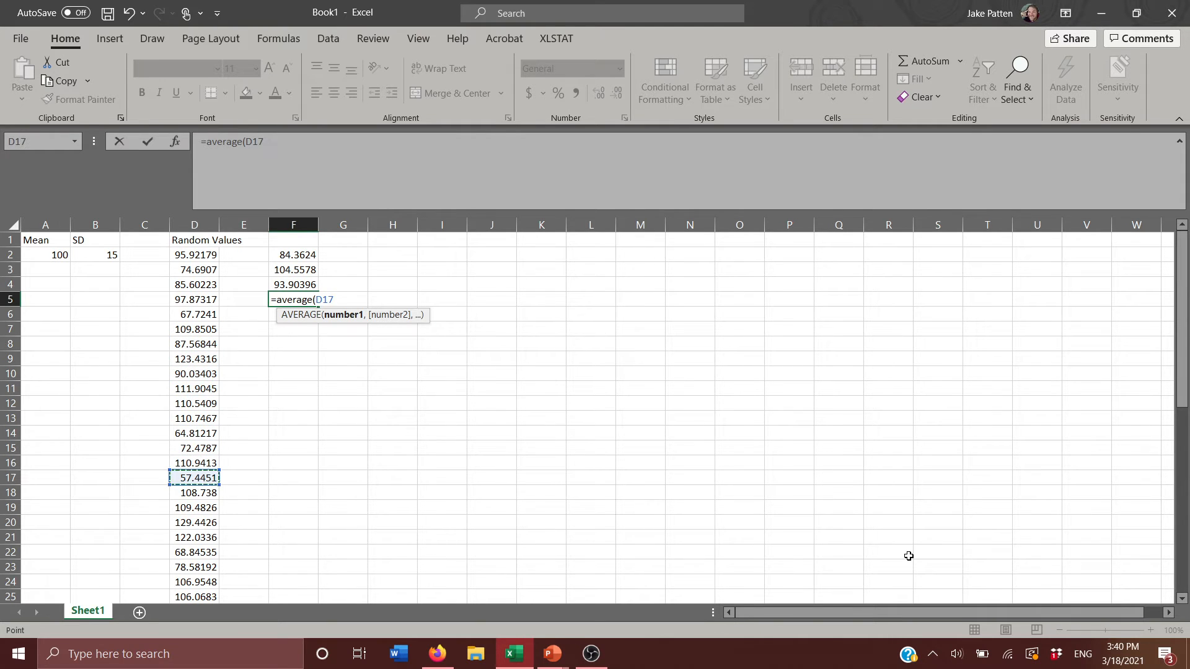
key("shift+Down")
key("shift+Down")
key("shift+Down")
key("shift+Down")
key("Return")
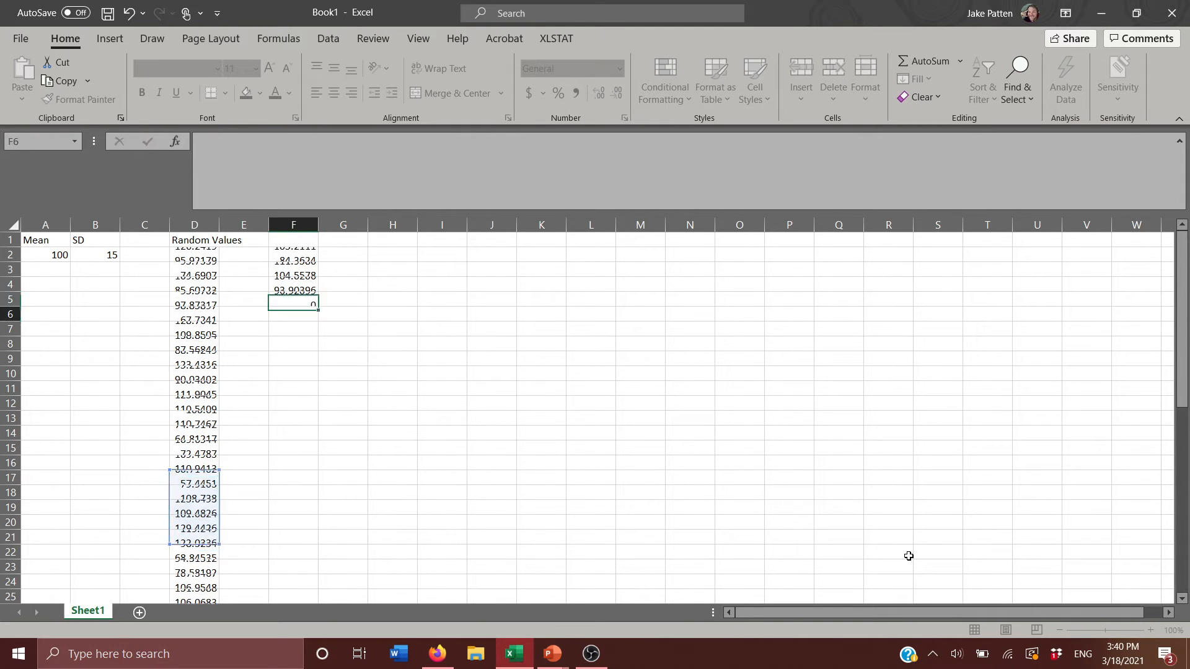
- Add the column headings "Average of 5" in cell F1 and "Average of 10" in cell G1
key("Right")
key("Up")
key("Up")
key("Up")
key("Up")
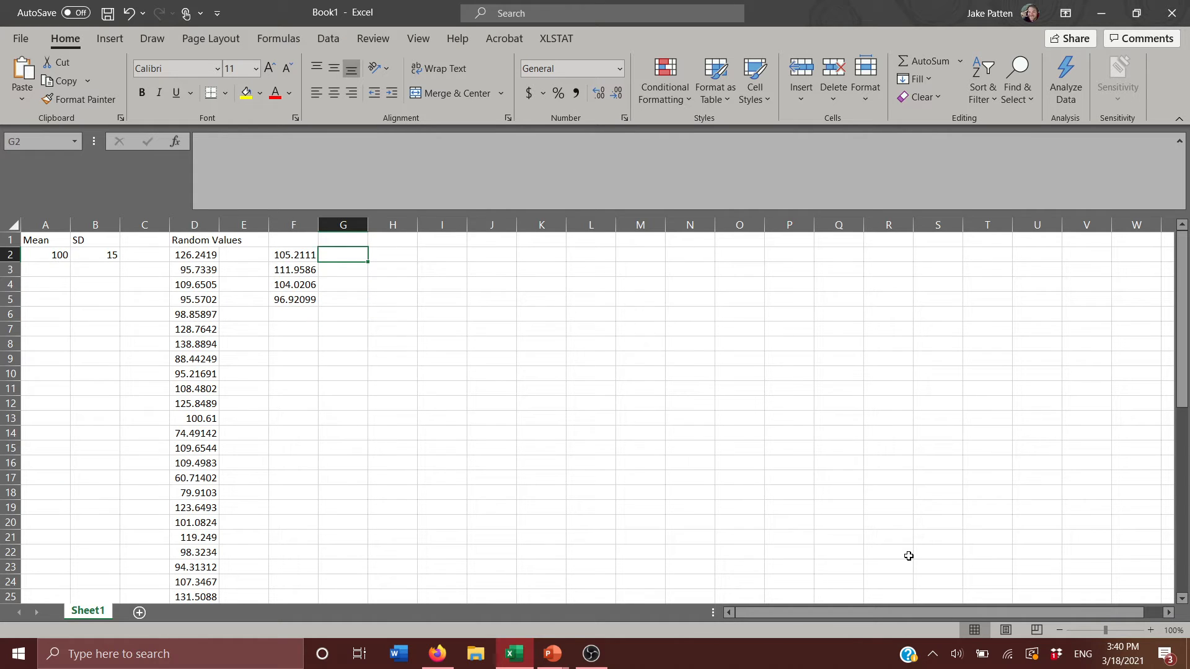
key("Right")
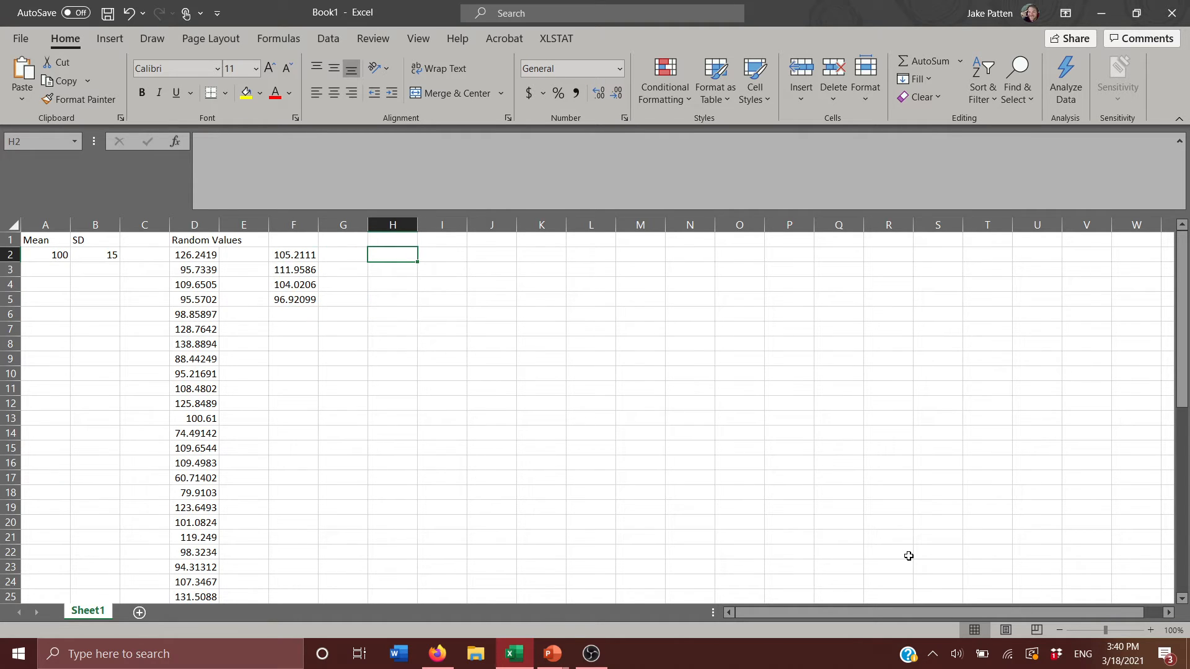
key("Left")
key("Up")
key("Left")
type("A")
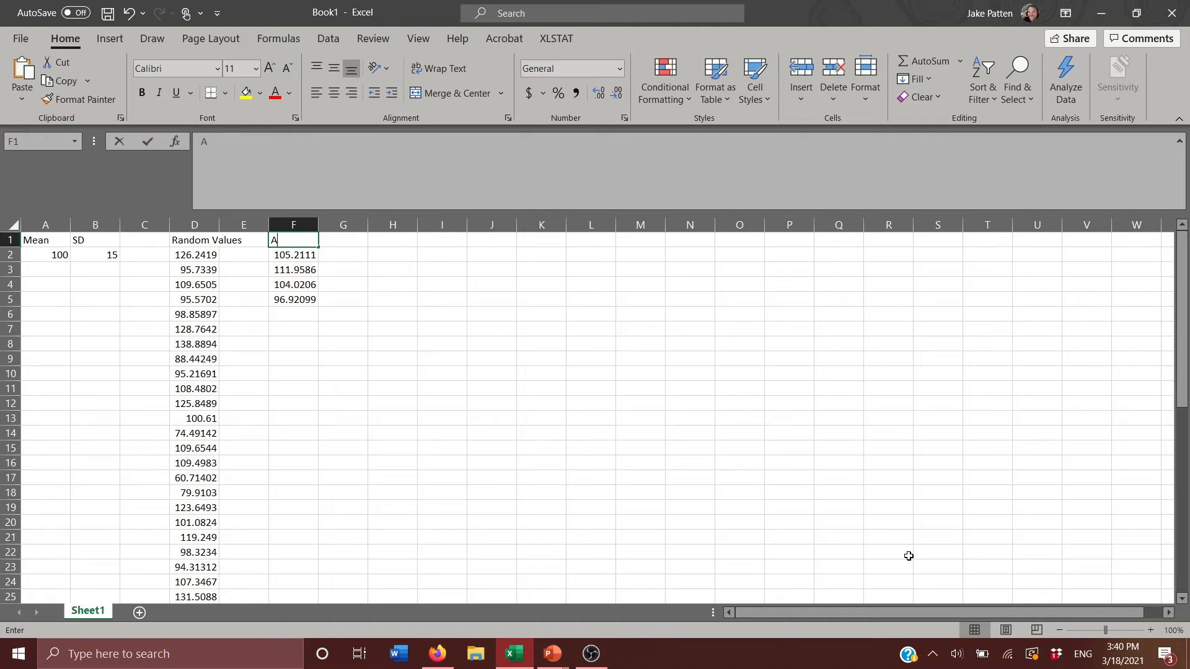
type("verage of 5")
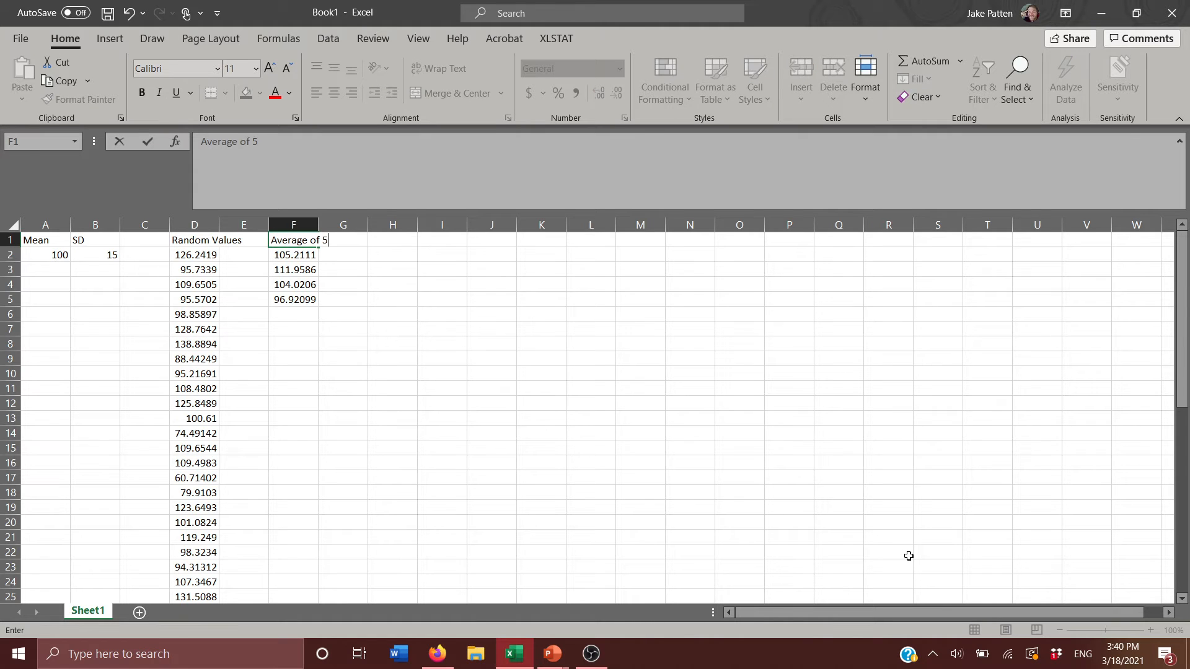
key("Right")
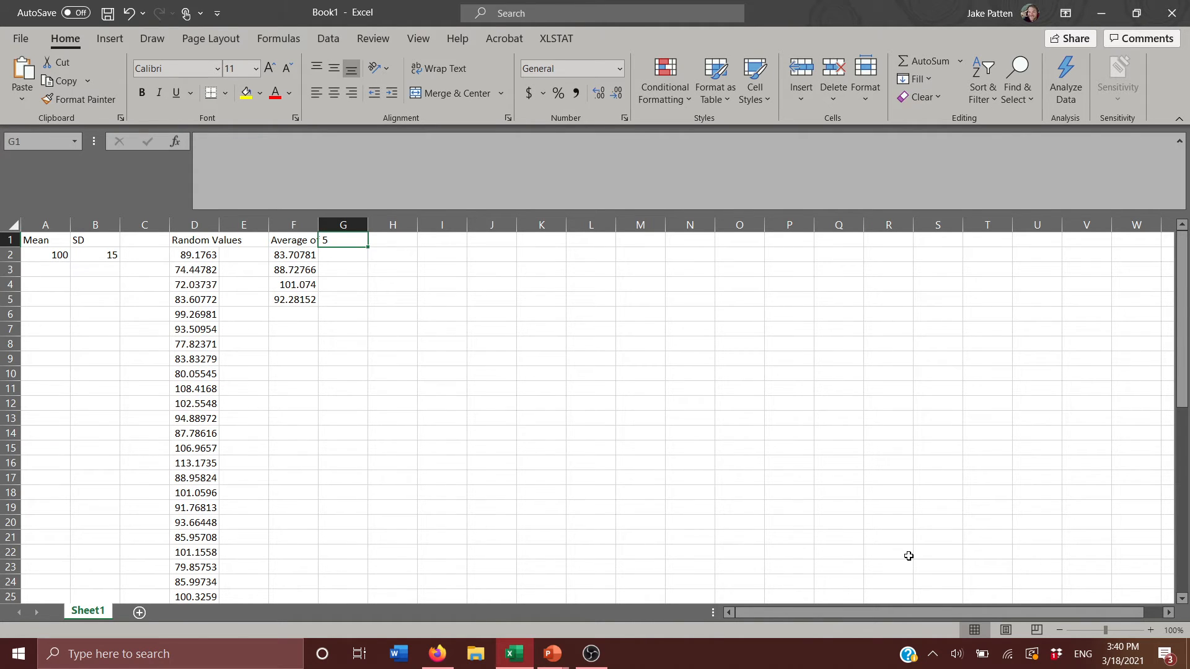
type("Aver")
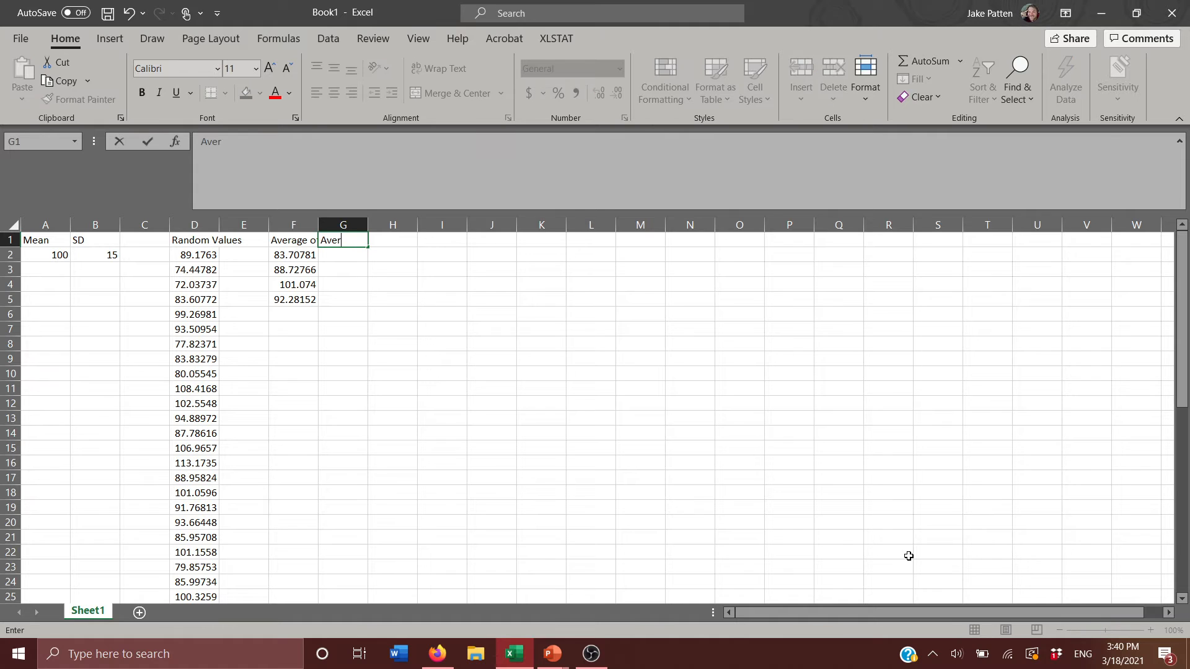
type("age of 10")
key("Return")
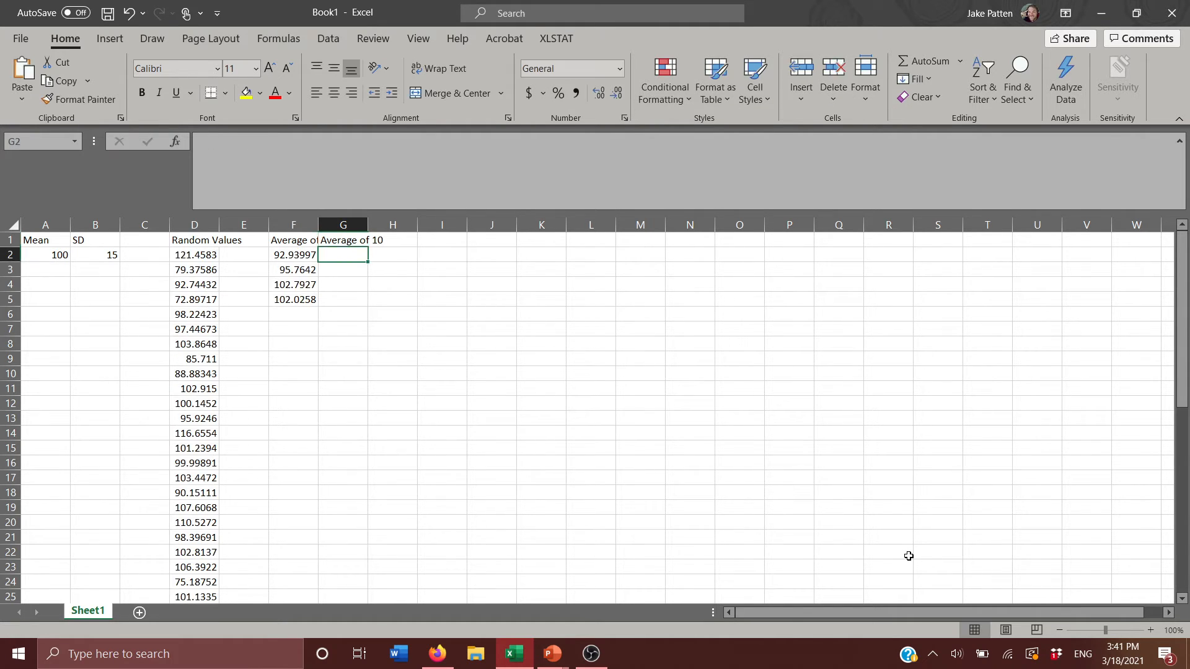
- Enter the formula =AVERAGE(D2:D11) in cell G2 to average the first ten random values
type("=average(")
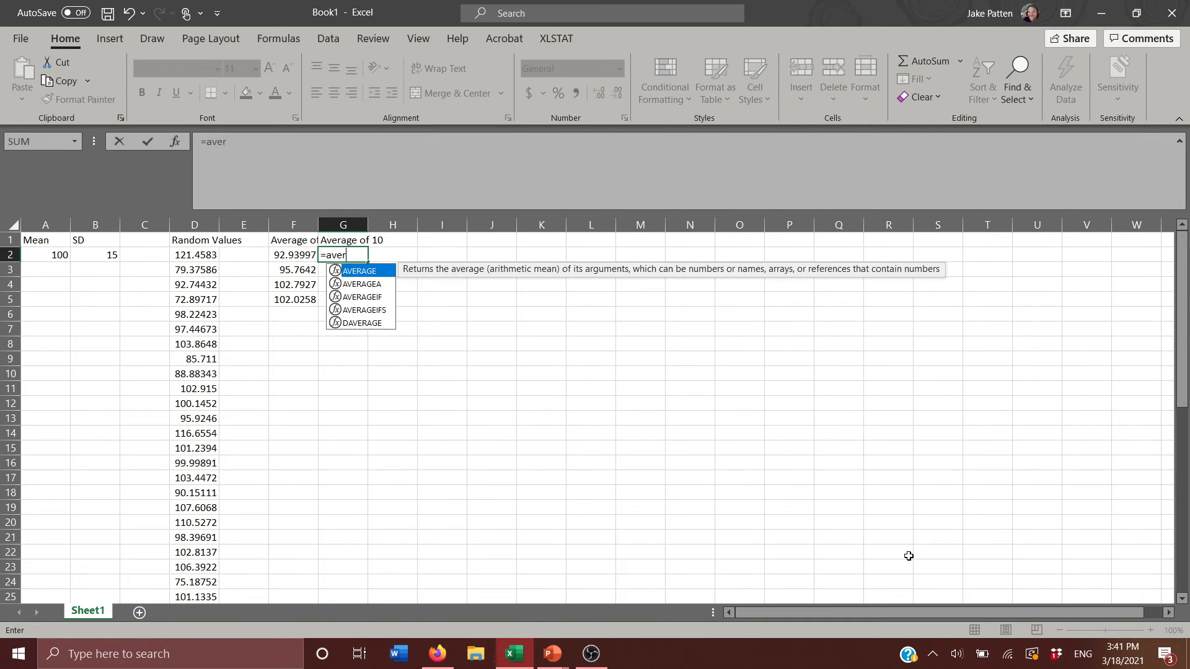
key("Left")
key("Left")
key("Left")
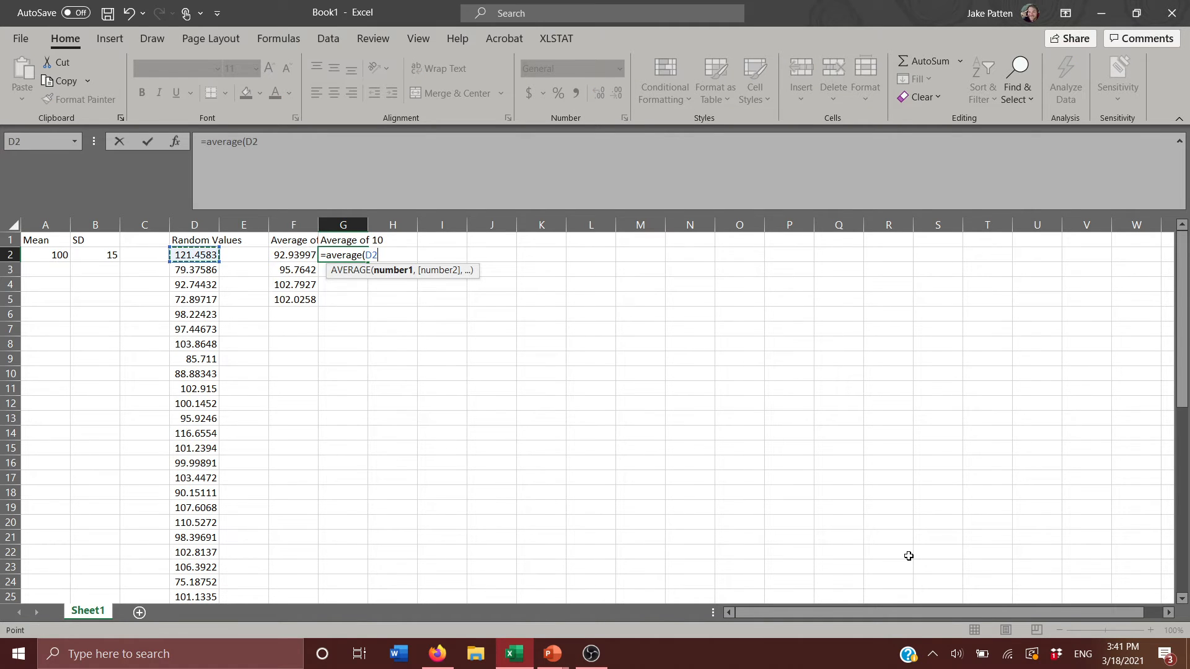
key("shift+Down")
key("shift+Down")
key("shift+Down")
key("shift+Down")
key("shift+Down")
key("shift+Down")
key("shift+Down")
key("shift+Down")
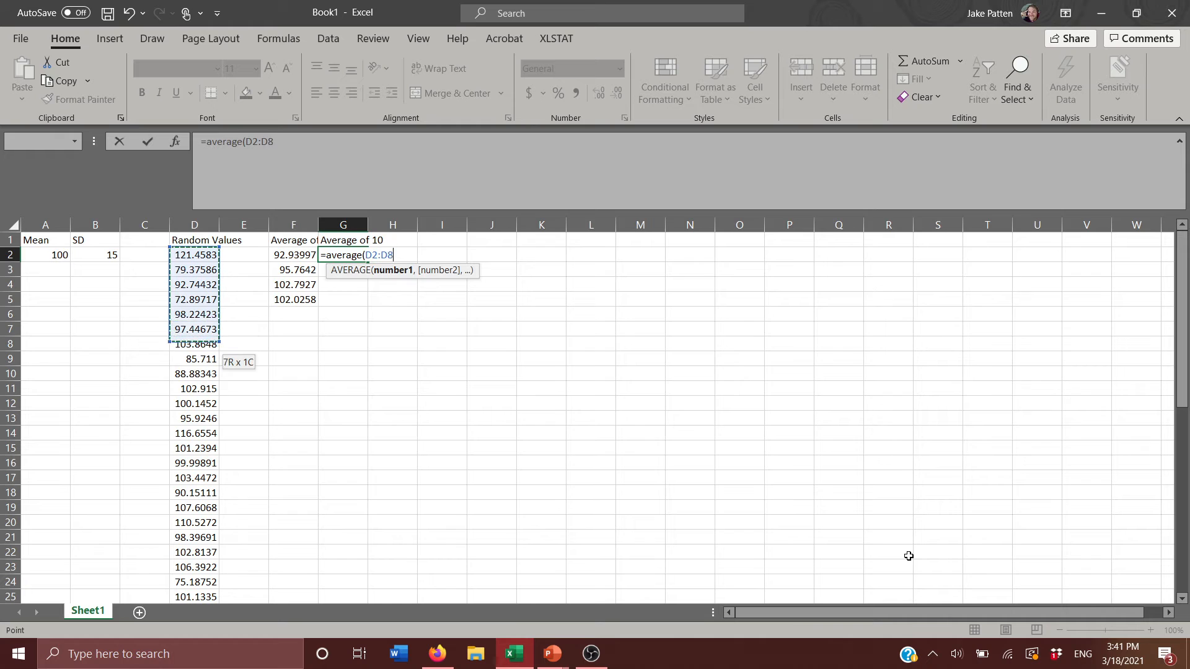
key("shift+Down")
key("Return")
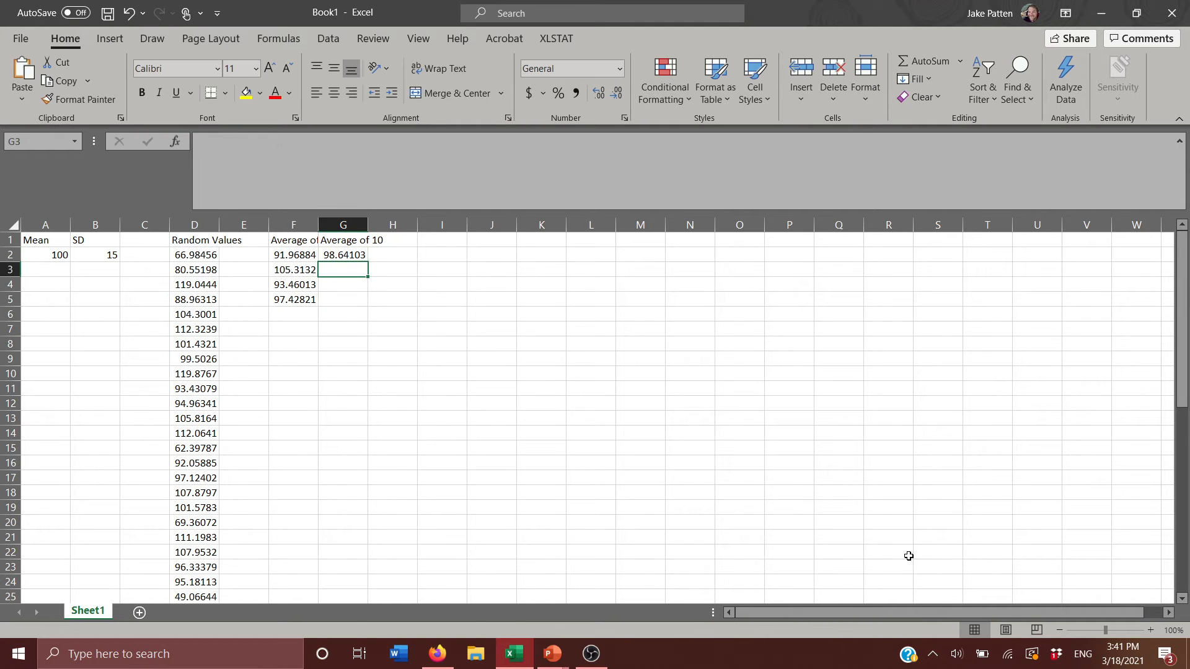
- Enter the formula =AVERAGE(D12:D21) in cell G3 to average the second group of ten random values
type("=average(")
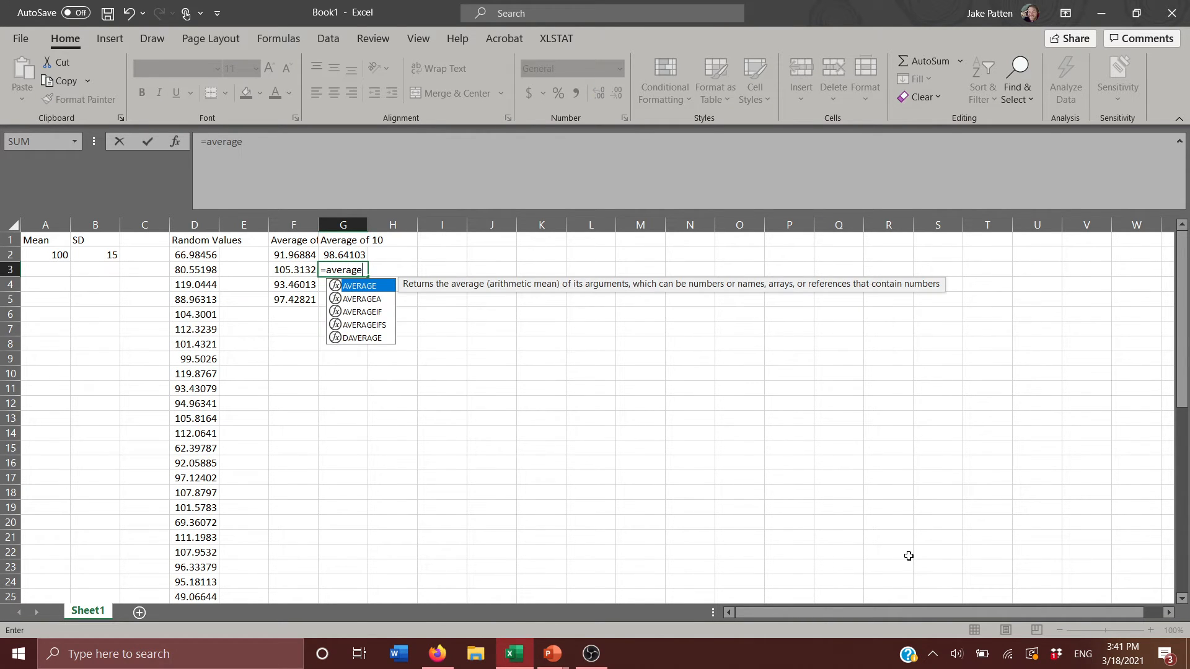
key("Left")
key("Left")
key("Left")
key("Up")
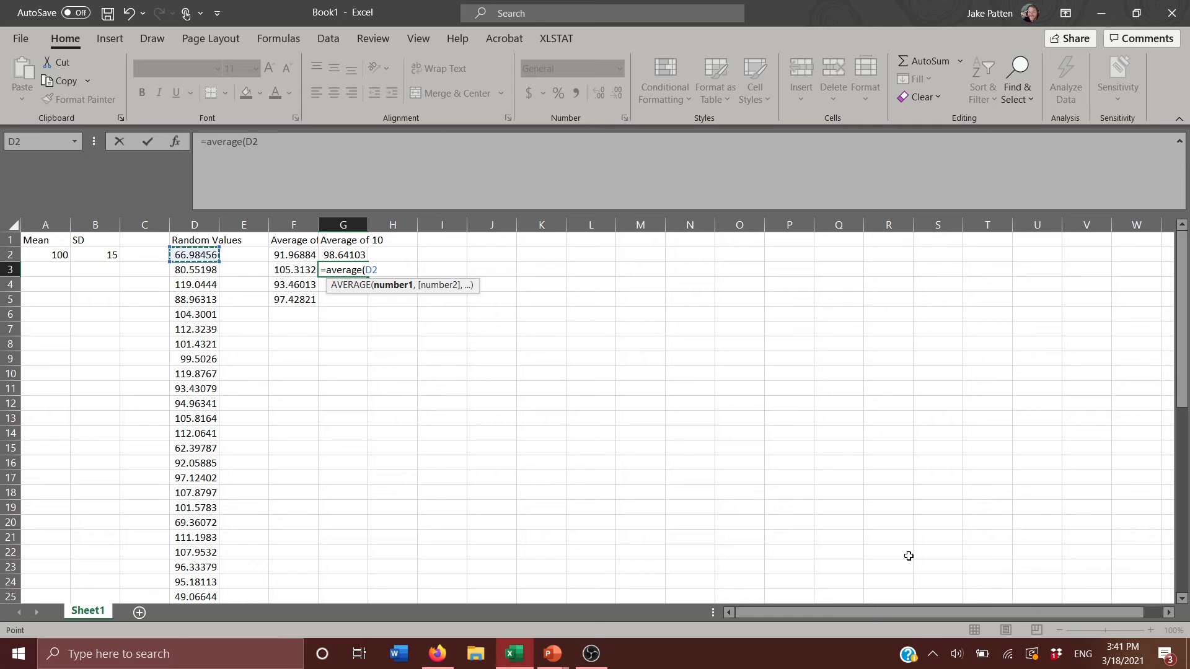
key("Down")
key("Down")
key("Down")
key("Down")
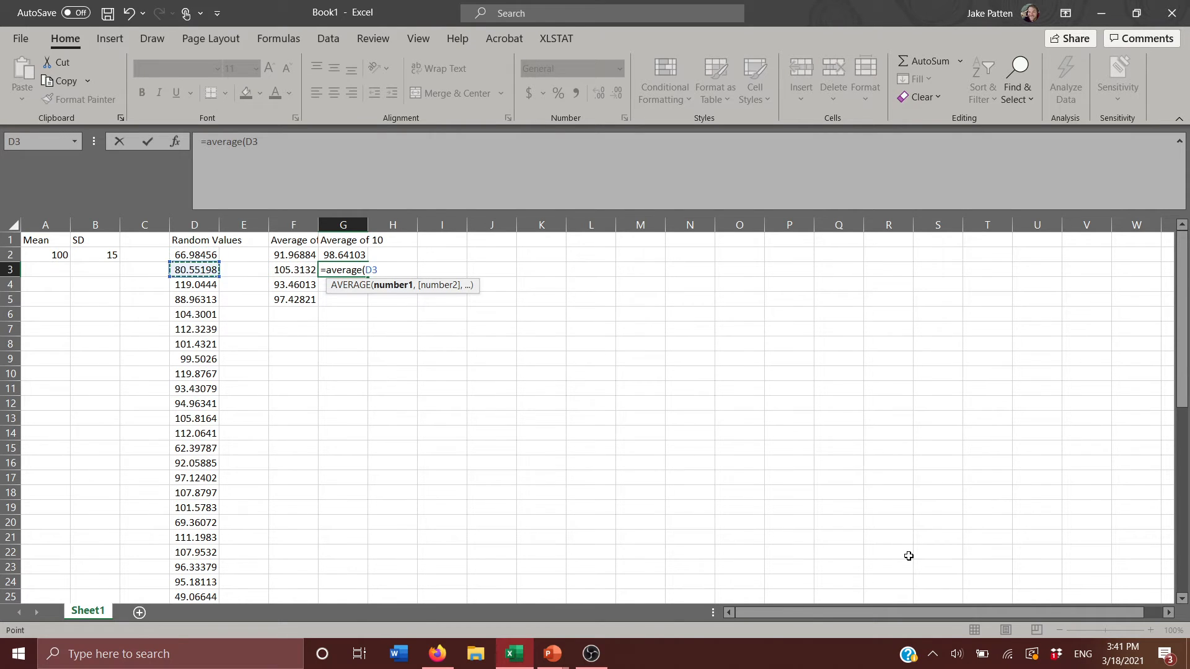
key("Down")
key("Down")
key("Down")
key("Down")
key("Down")
key("Down")
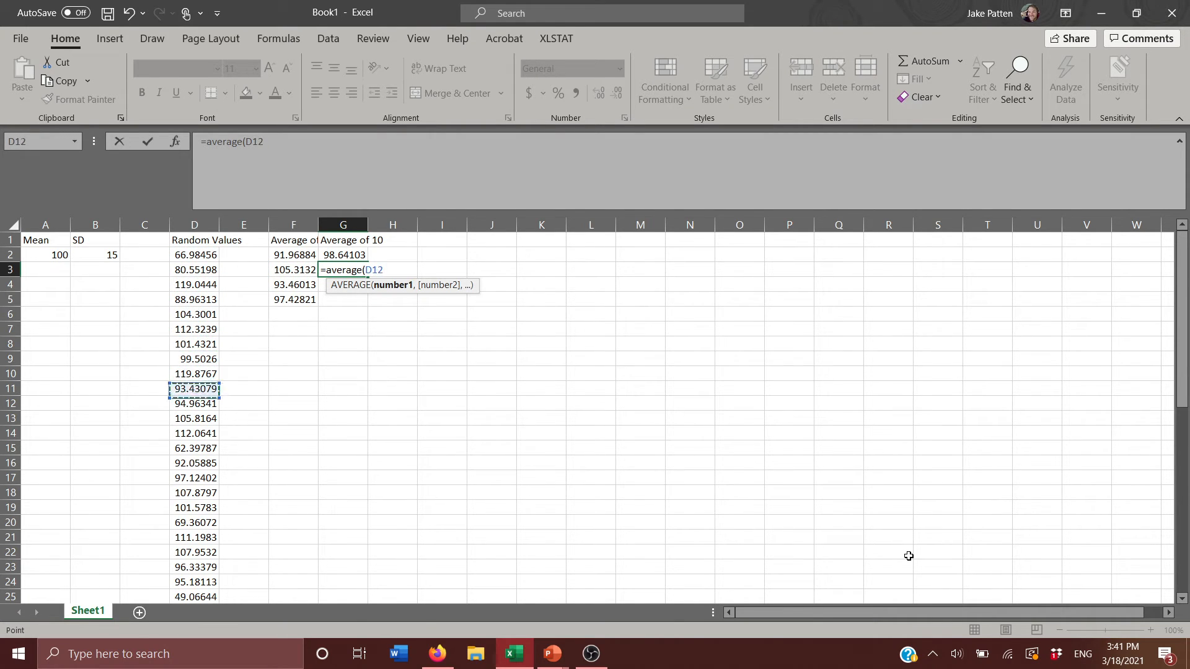
key("shift+Down")
key("shift+Down")
key("shift+Down")
key("shift+Down")
key("shift+Down")
key("shift+Down")
key("shift+Down")
key("shift+Down")
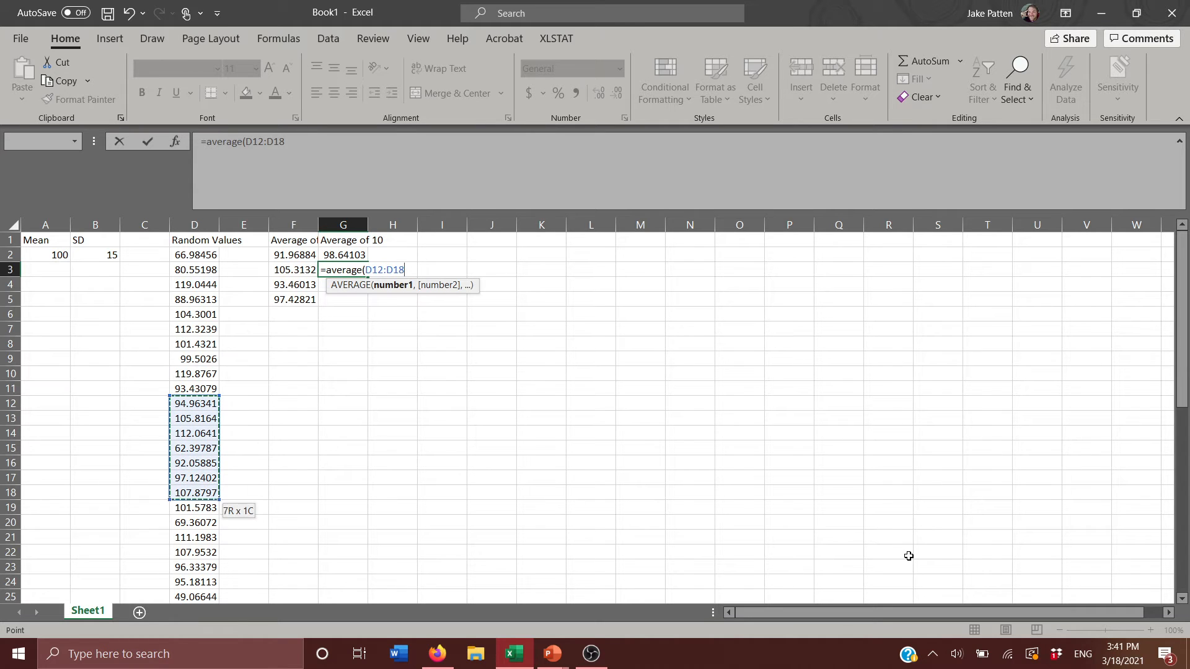
key("shift+Down")
key("Return")
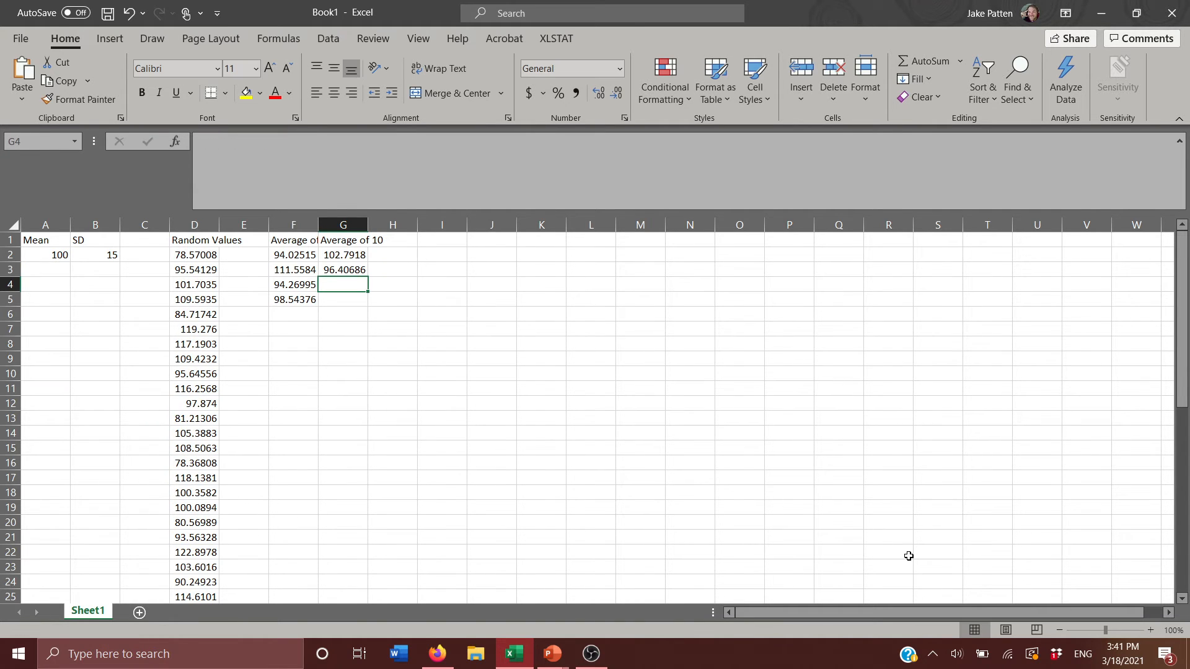
- Enter an AVERAGE formula in cell G4 for the third group of ten random values in column D
type("=av")
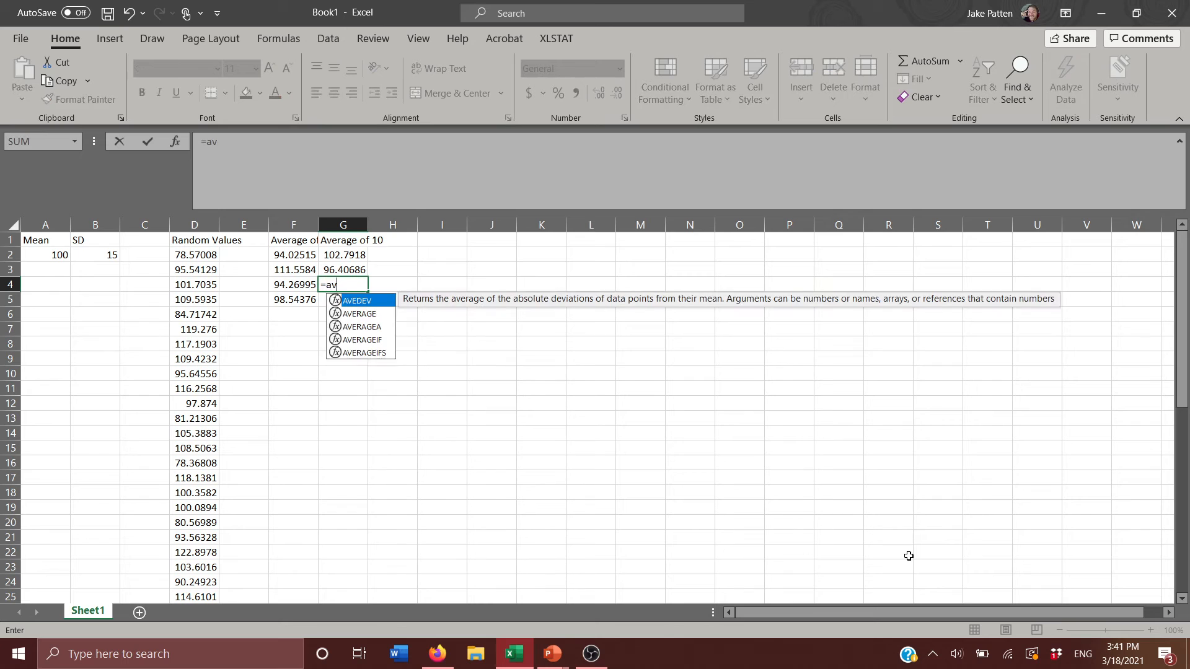
type("erage(")
key("Left")
key("Left")
key("Left")
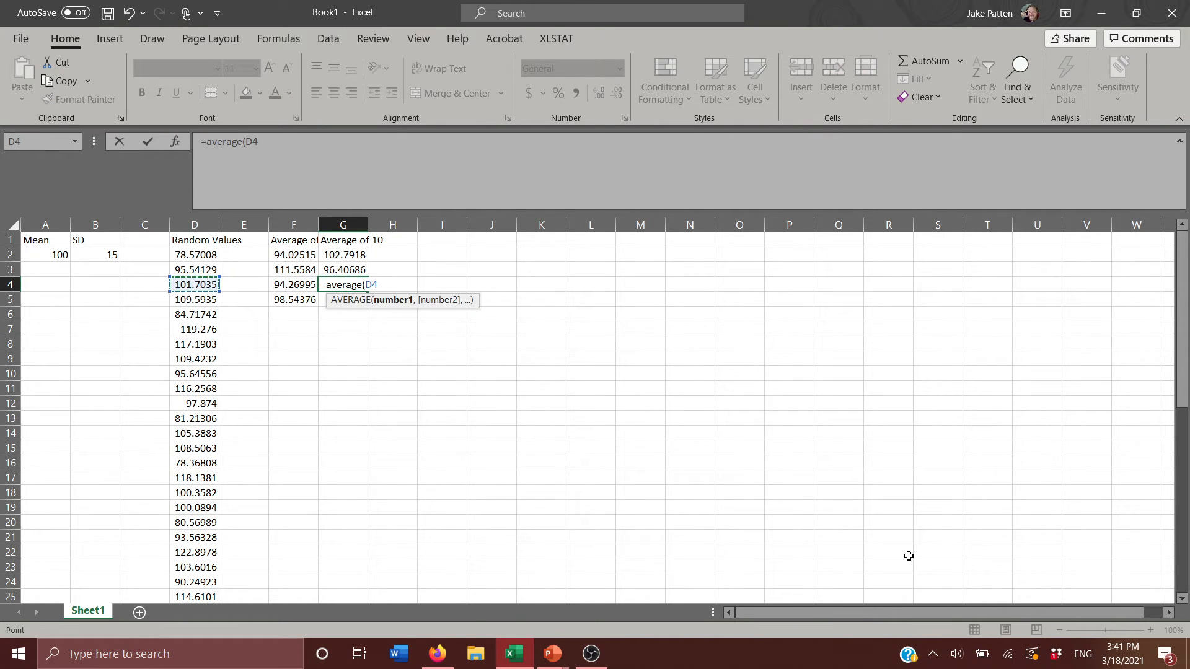
key("Down")
key("Down")
key("Down")
key("Down")
key("Down")
key("Down")
key("Down")
key("Down")
key("Down")
key("Down")
key("Down")
key("Down")
key("Down")
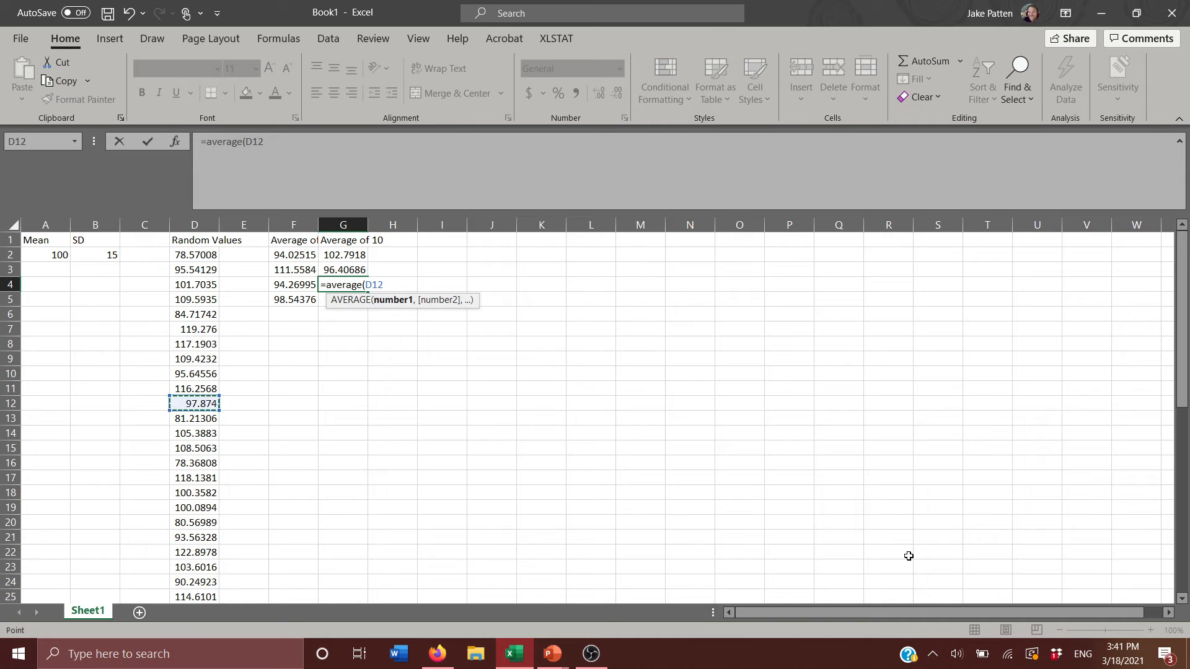
key("Down")
key("Down")
key("Down")
key("Down")
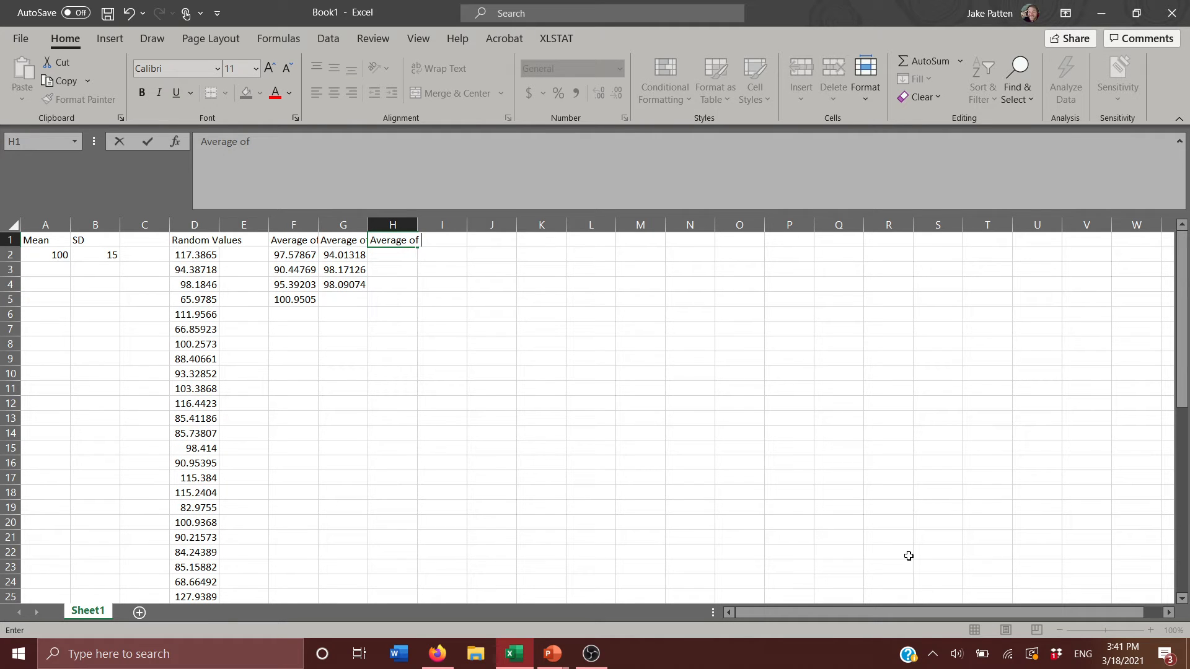
- Add the heading "Average of 20" in cell H1 and enter =AVERAGE(D2:D21) in cell H2 for the first twenty random values
type("20")
key("Return")
type("=")
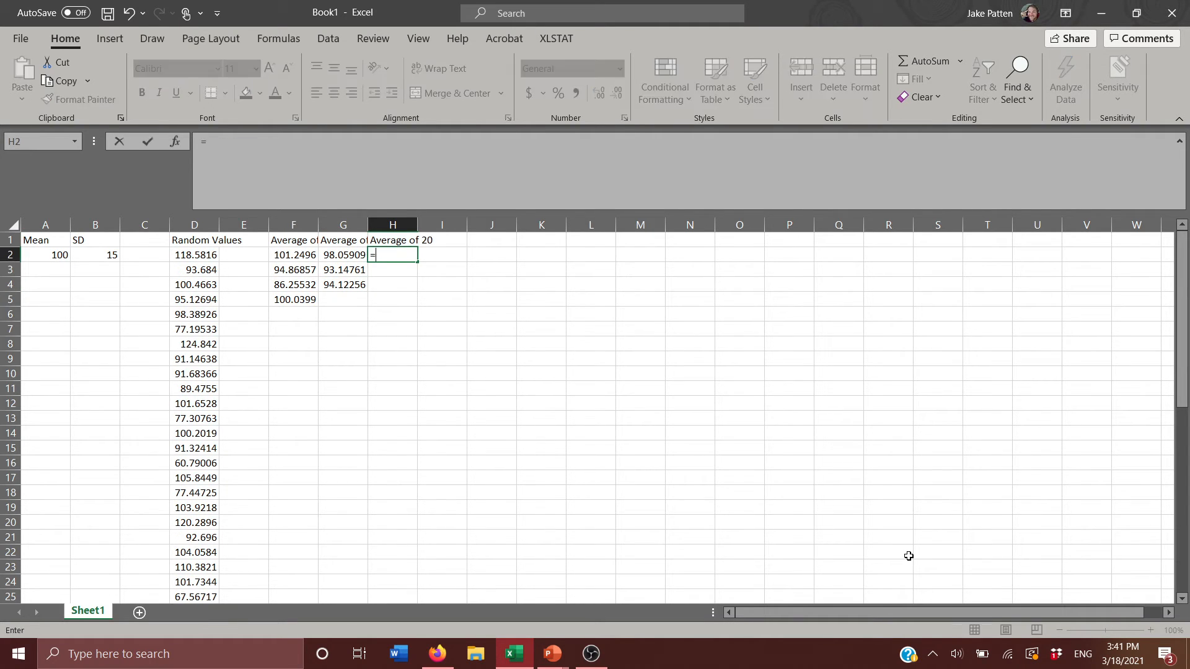
type("average(")
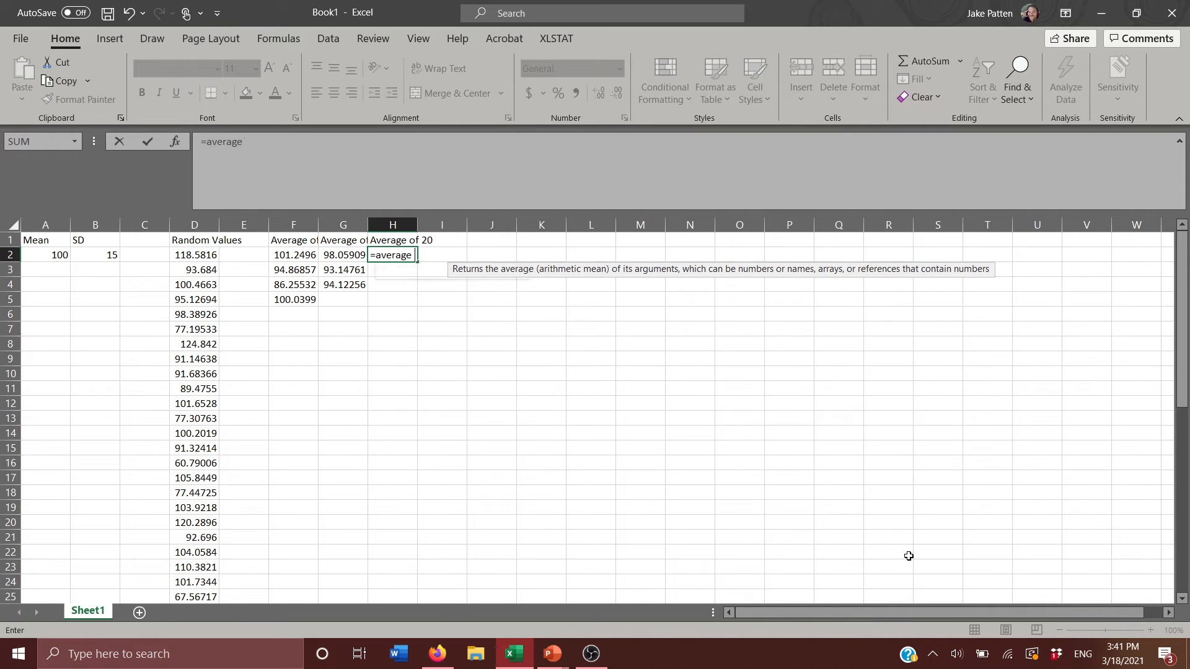
key("Left")
key("Left")
key("Left")
key("Left")
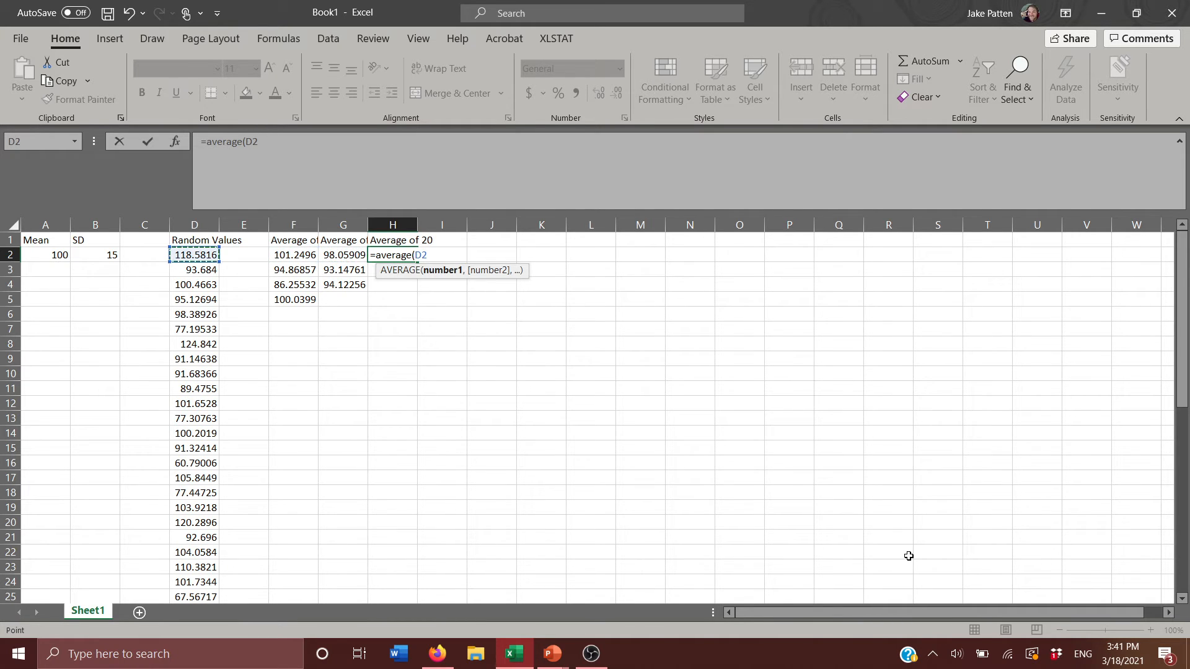
key("shift+Down")
key("shift+Down")
key("shift+Down")
key("shift+Down")
key("shift+Down")
key("shift+Down")
key("shift+Down")
key("shift+Down")
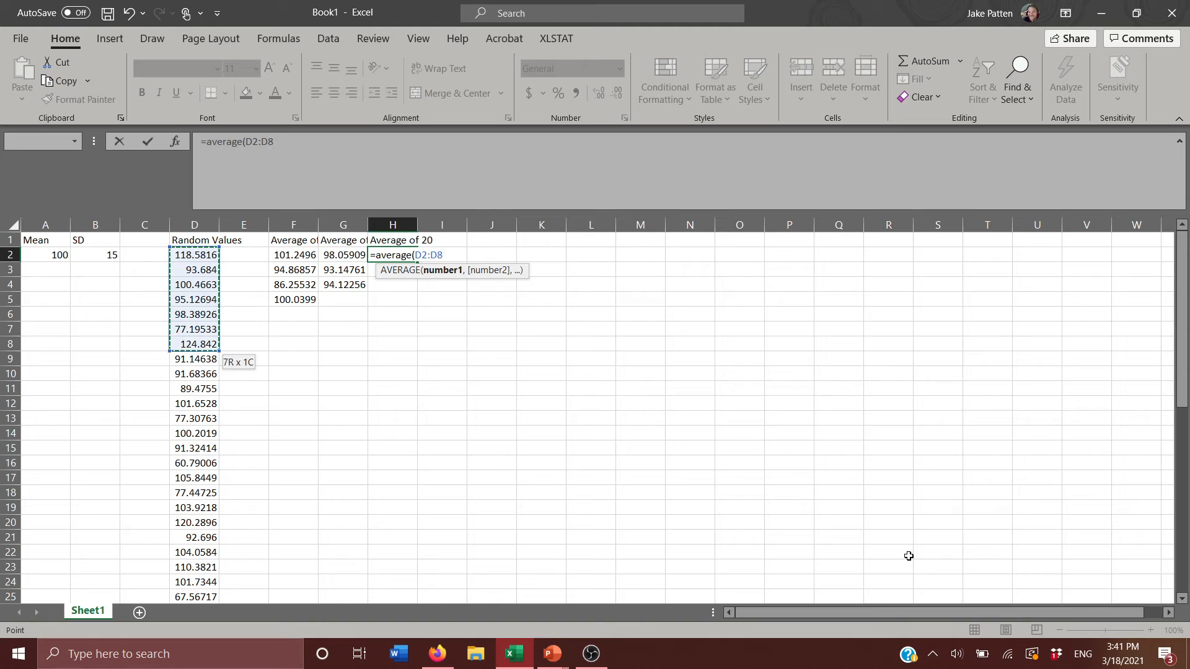
key("shift+Down")
key("shift+Down")
key("shift+Down")
key("shift+Down")
key("shift+Down")
key("shift+Down")
key("shift+Down")
key("shift+Down")
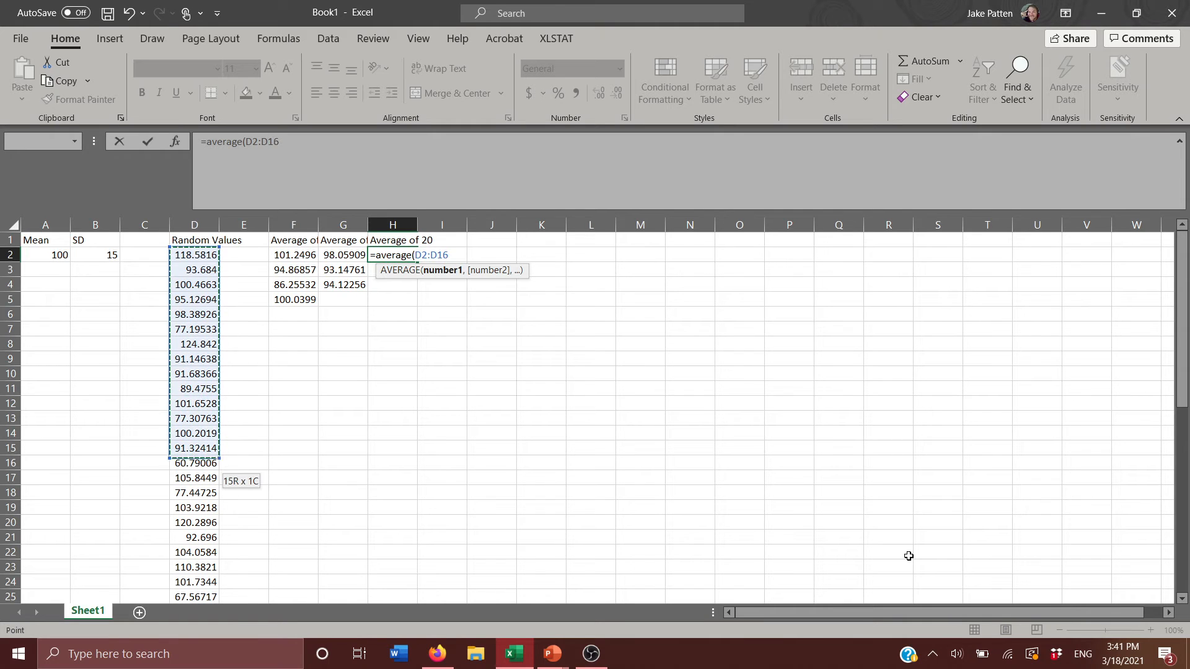
key("shift+Down")
key("shift+Down")
key("shift+Down")
key("Return")
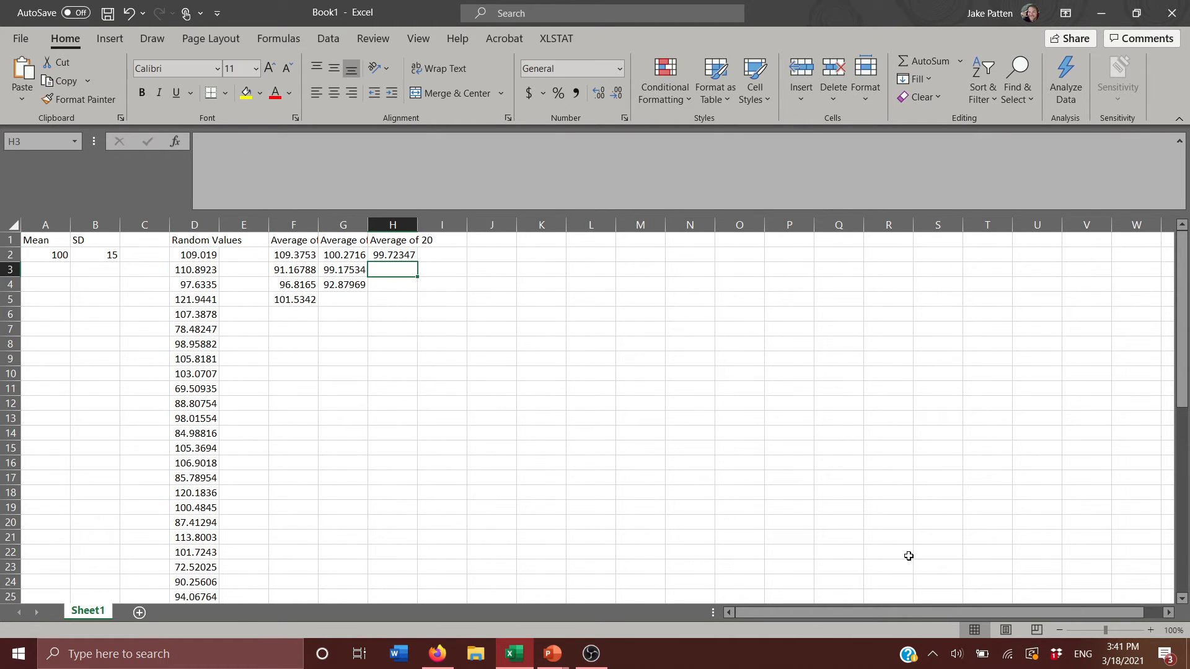
- Enter the formula =AVERAGE(D22:D41) in cell H3 to average the second group of twenty random values
type("=average(")
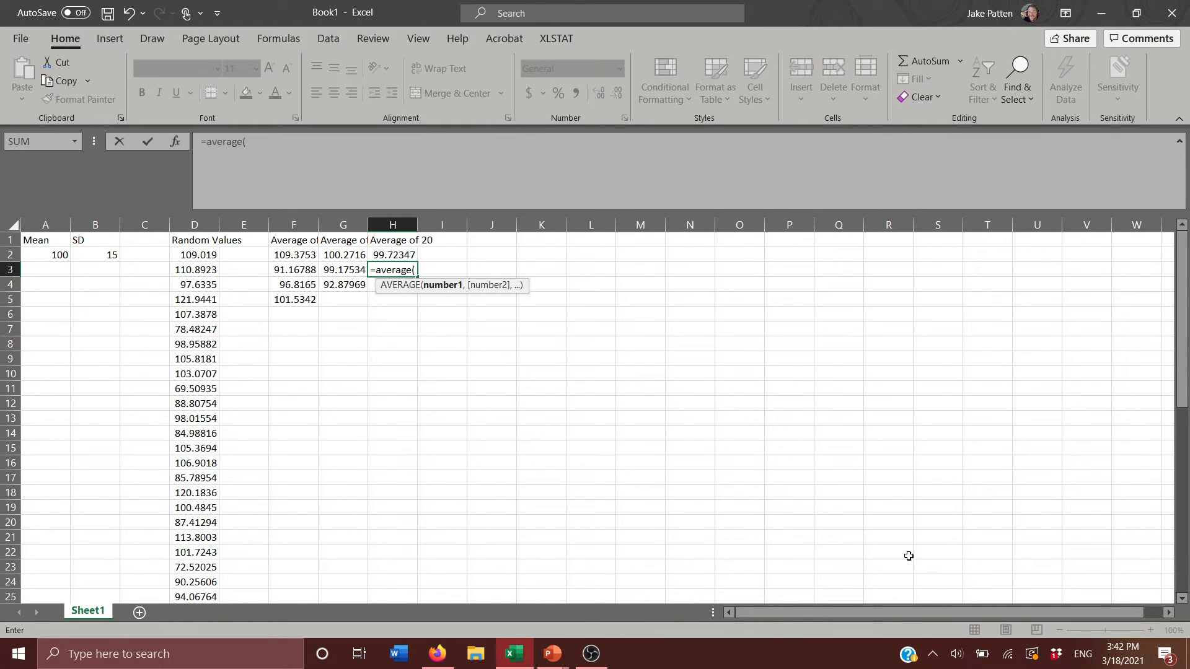
key("Left")
key("Left")
key("Left")
key("Left")
key("Down")
key("Down")
key("Down")
key("Down")
key("Down")
key("Down")
key("Down")
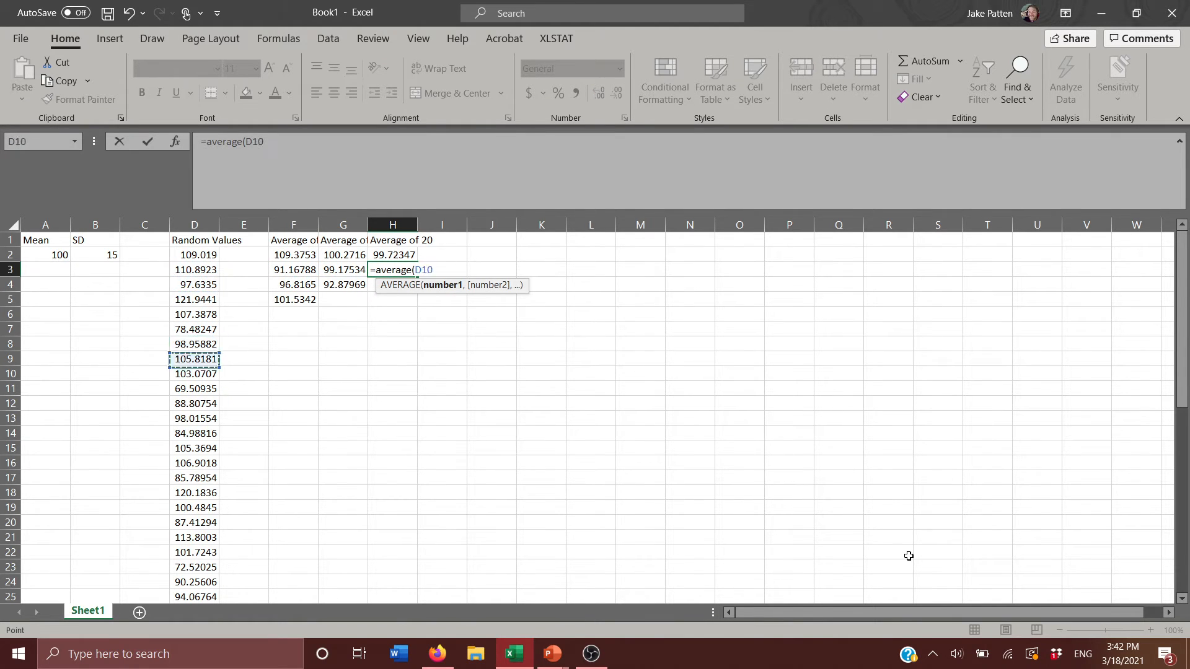
key("Down")
key("Down")
key("Down")
key("Down")
key("Down")
key("Down")
key("Down")
key("Down")
key("Down")
key("Down")
key("Down")
key("Down")
key("shift+Down")
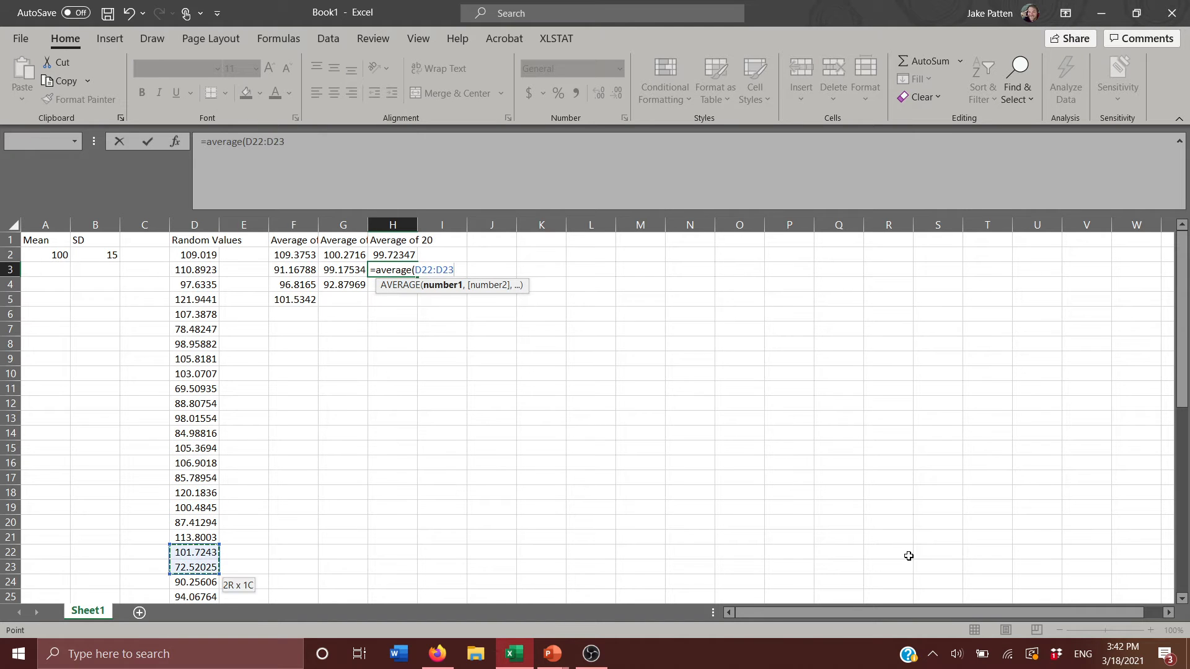
key("shift+Down")
key("shift+Down")
key("shift+Down")
key("shift+Down")
key("shift+Down")
key("shift+Down")
key("shift+Down")
key("shift+Down")
key("shift+Down")
key("shift+Down")
key("shift+Down")
key("shift+Down")
key("shift+Down")
key("shift+Down")
key("shift+Down")
key("shift+Down")
key("shift+Down")
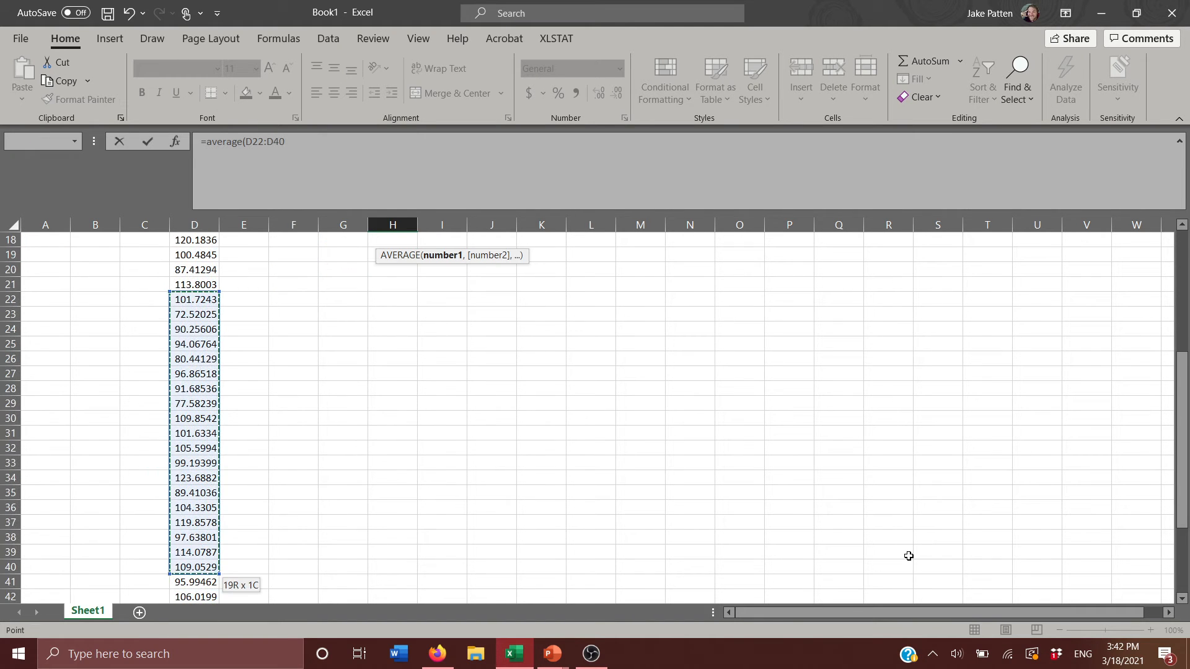
key("shift+Down")
key("ctrl+Return")
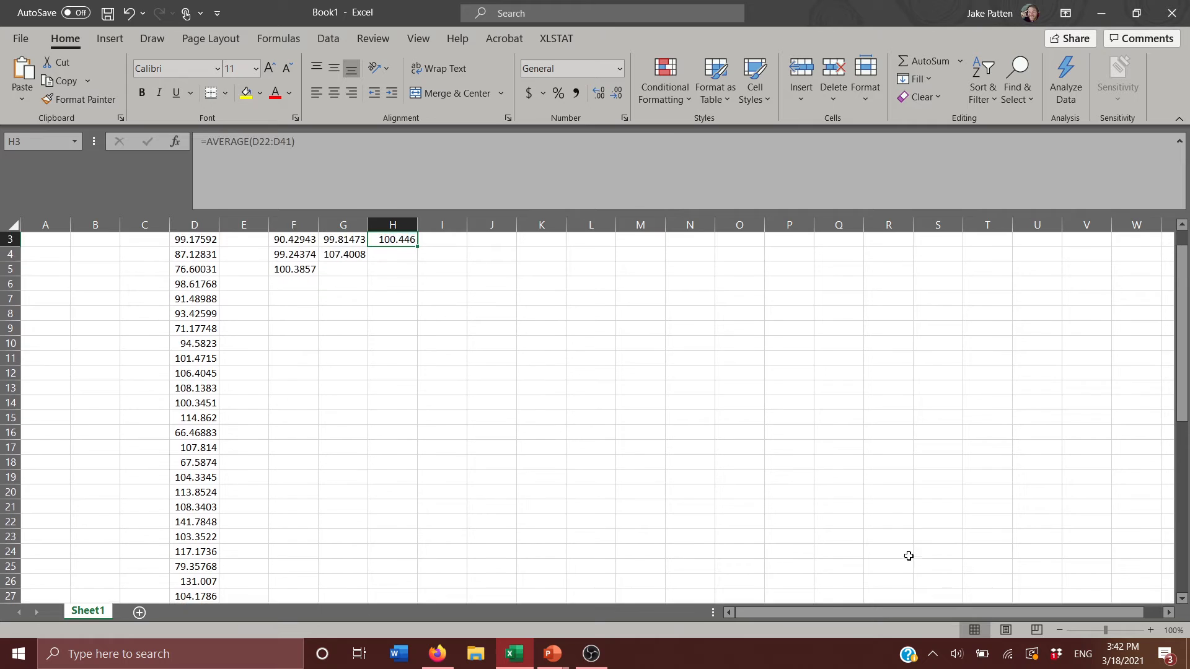
- Select cell I1, next to the "Average of 20" heading
key("Up")
key("Up")
key("Right")
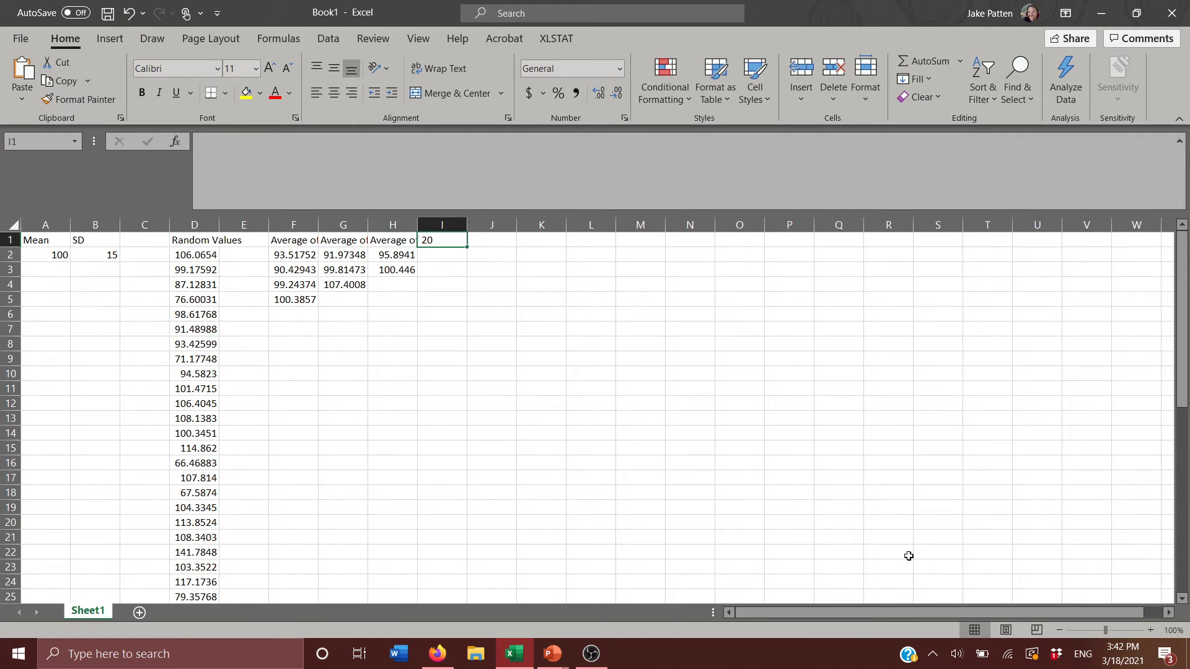
type("=averzge")
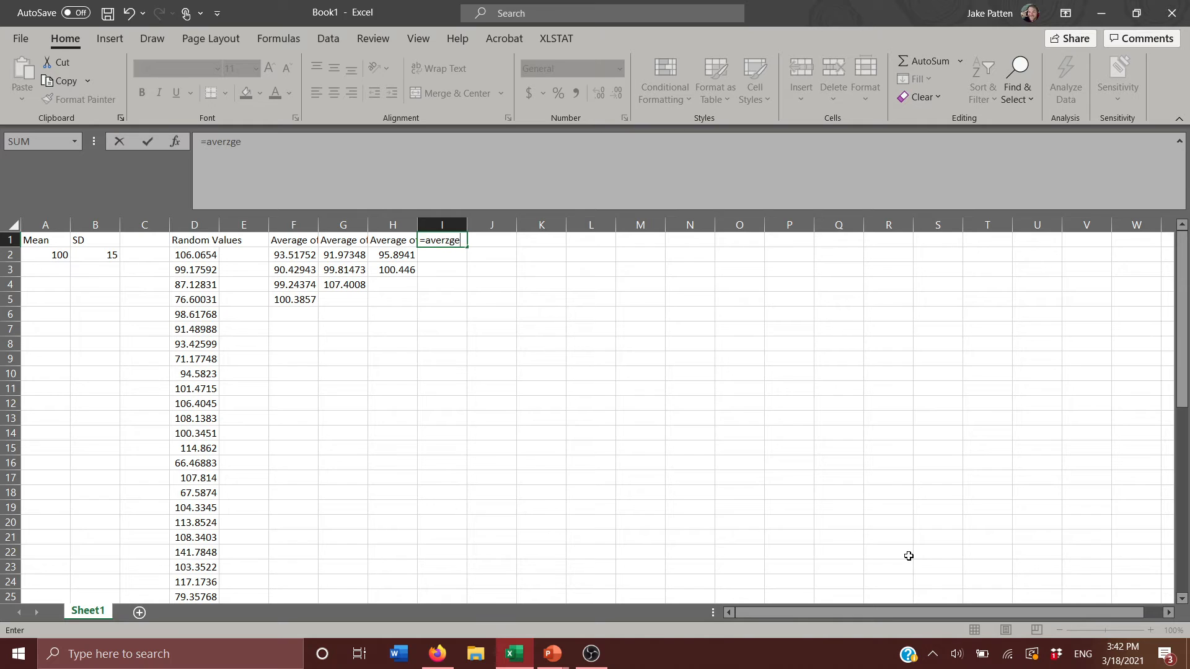
key("BackSpace")
key("BackSpace")
key("BackSpace")
key("BackSpace")
key("BackSpace")
key("BackSpace")
key("BackSpace")
key("BackSpace")
- Enter the column heading "Average of 50" in cell I1
type("A")
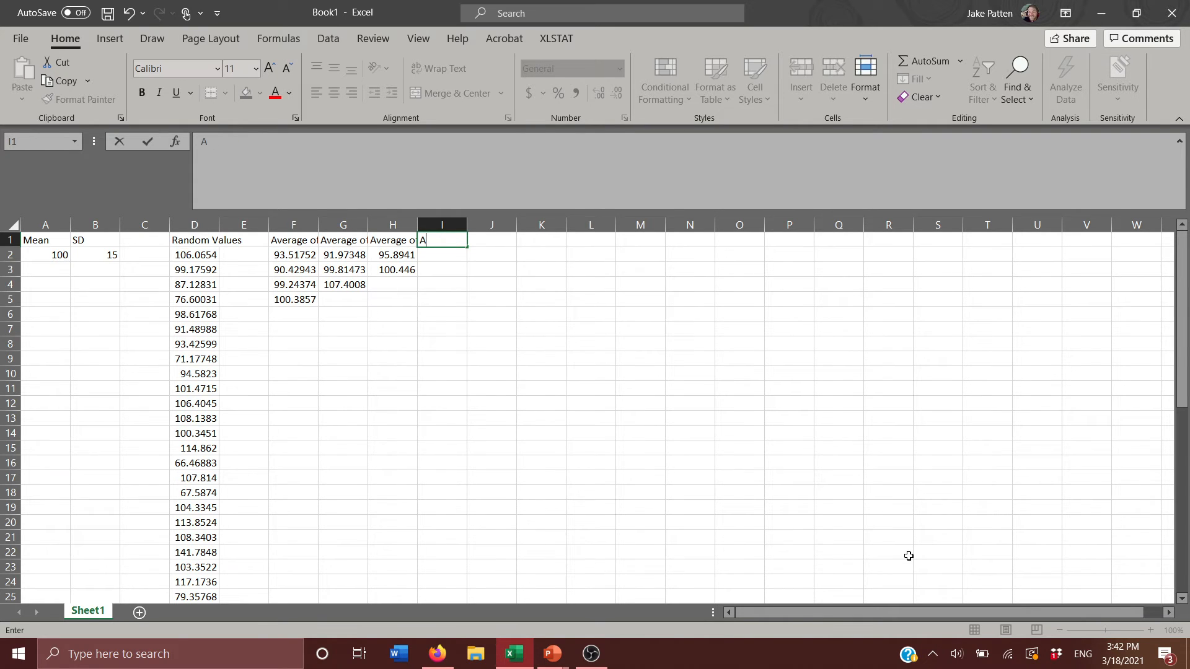
type("verage of 50")
key("Return")
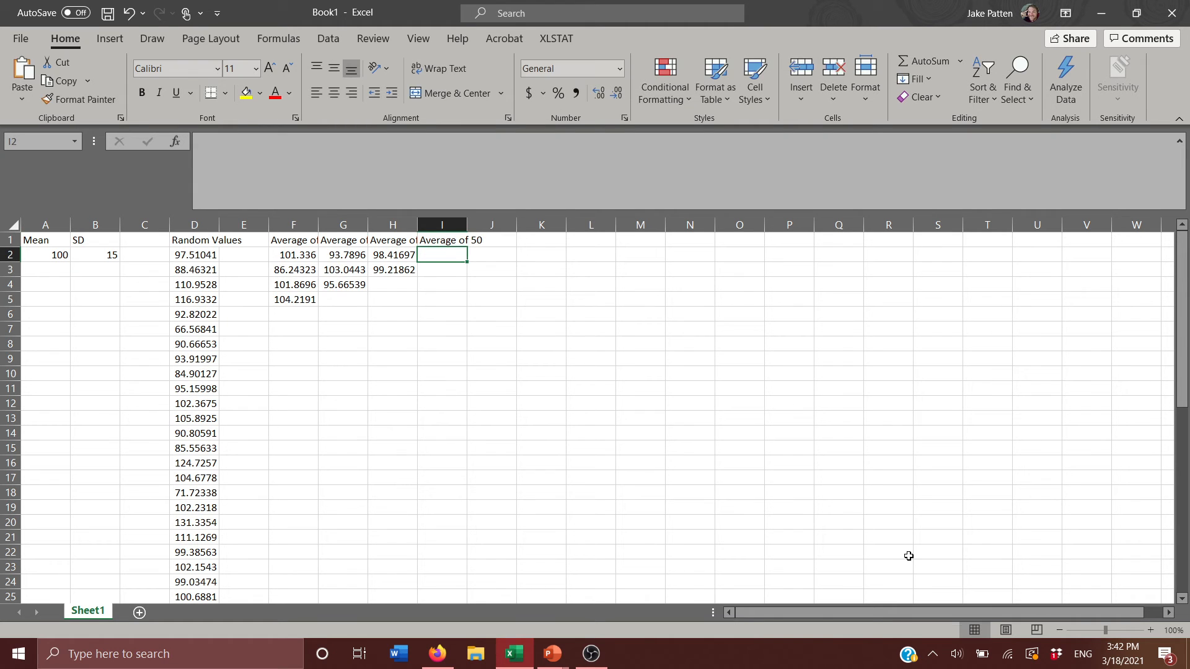
- Enter the formula =AVERAGE(D2:D51) in cell I2 to average all fifty random values
type("=average(")
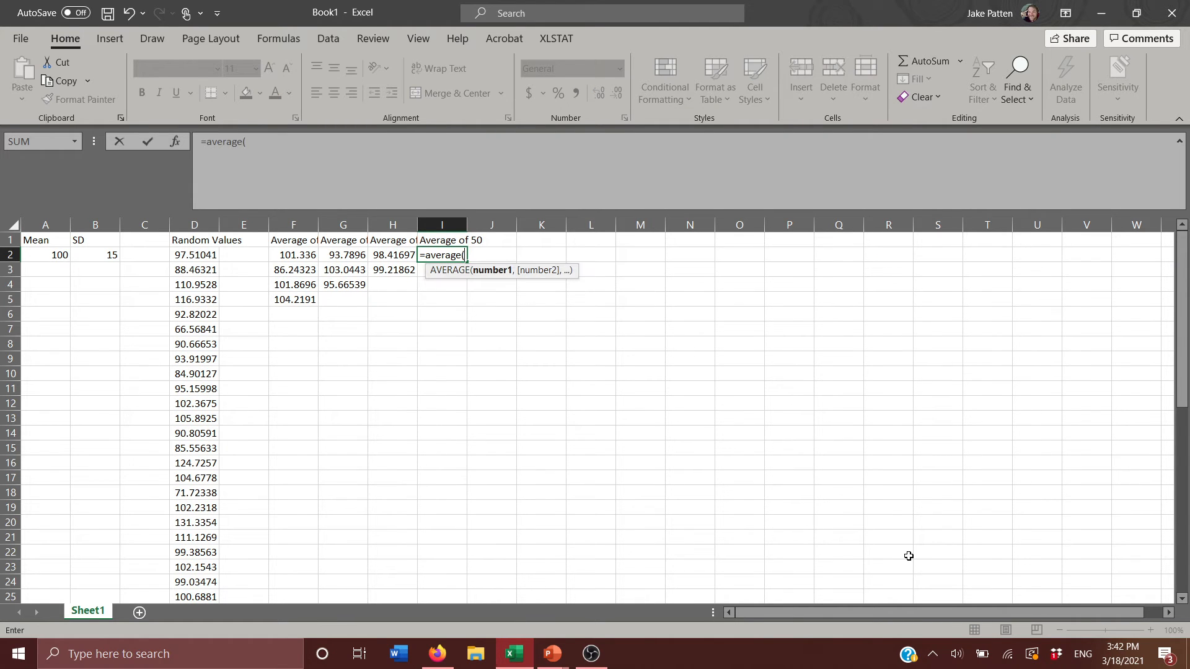
key("Down")
key("Left")
key("Left")
key("Left")
key("Left")
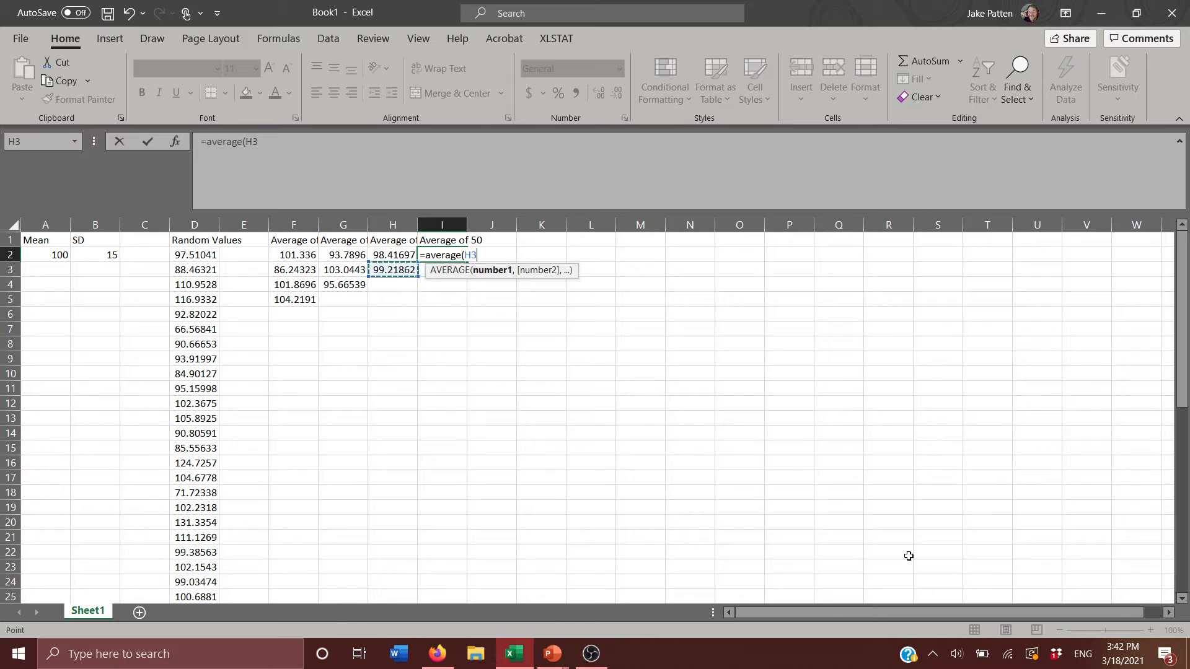
key("Left")
key("Up")
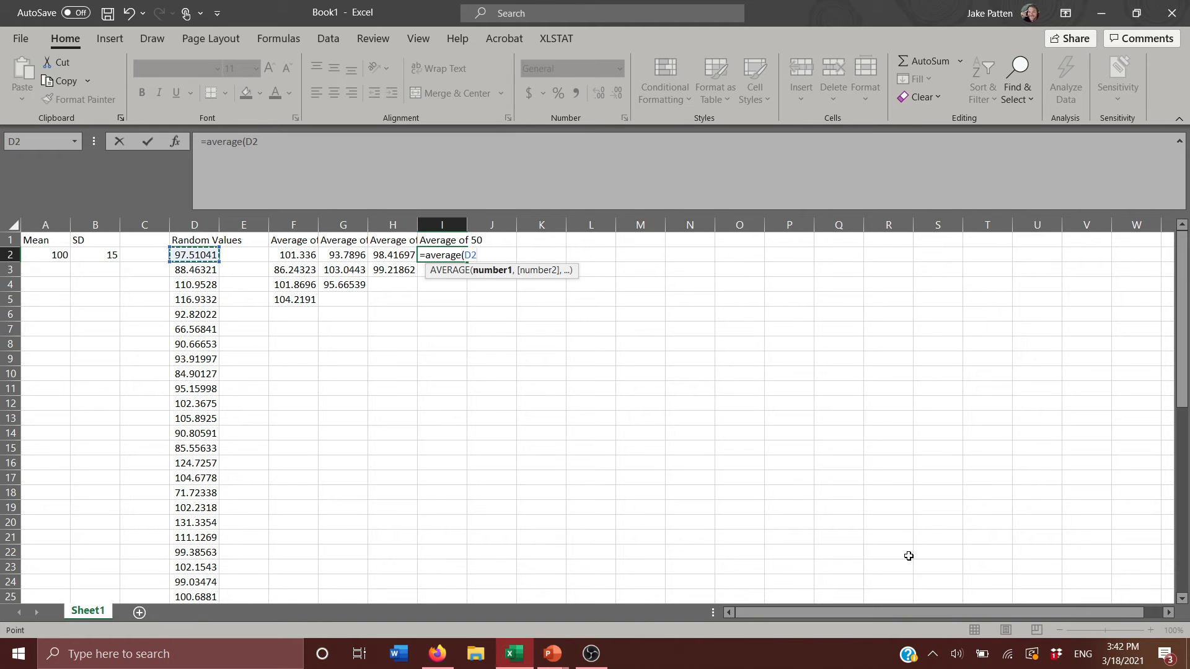
key("ctrl+shift+Down")
key("ctrl+Return")
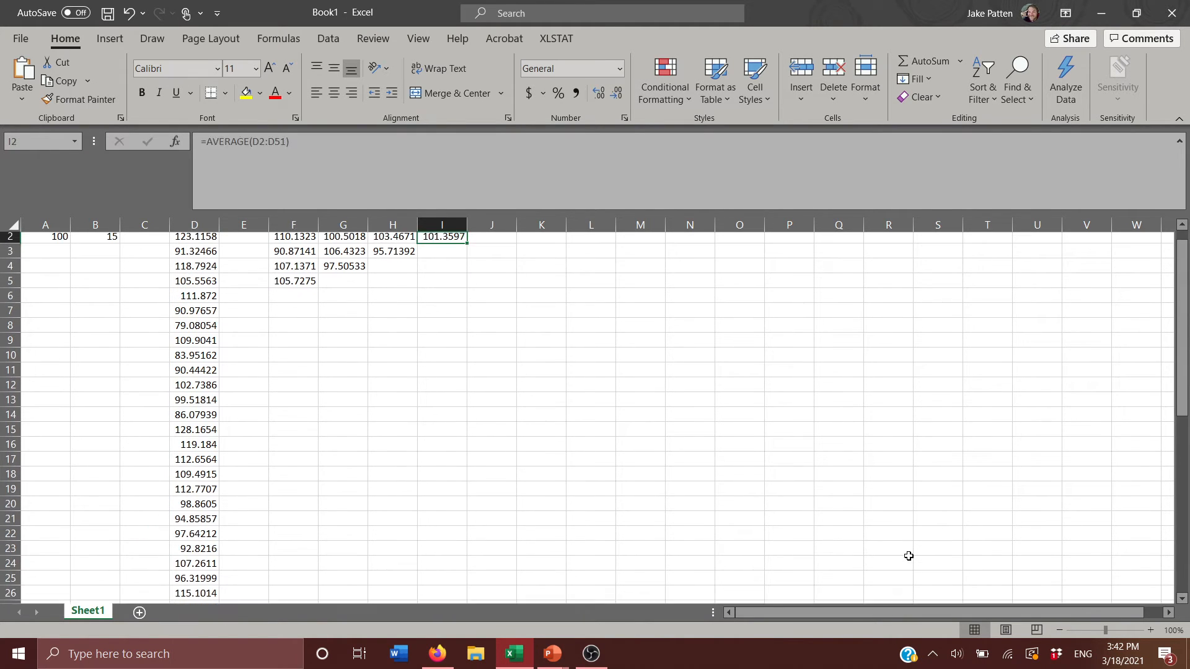
key("Up")
key("Right")
key("Right")
key("Right")
key("Right")
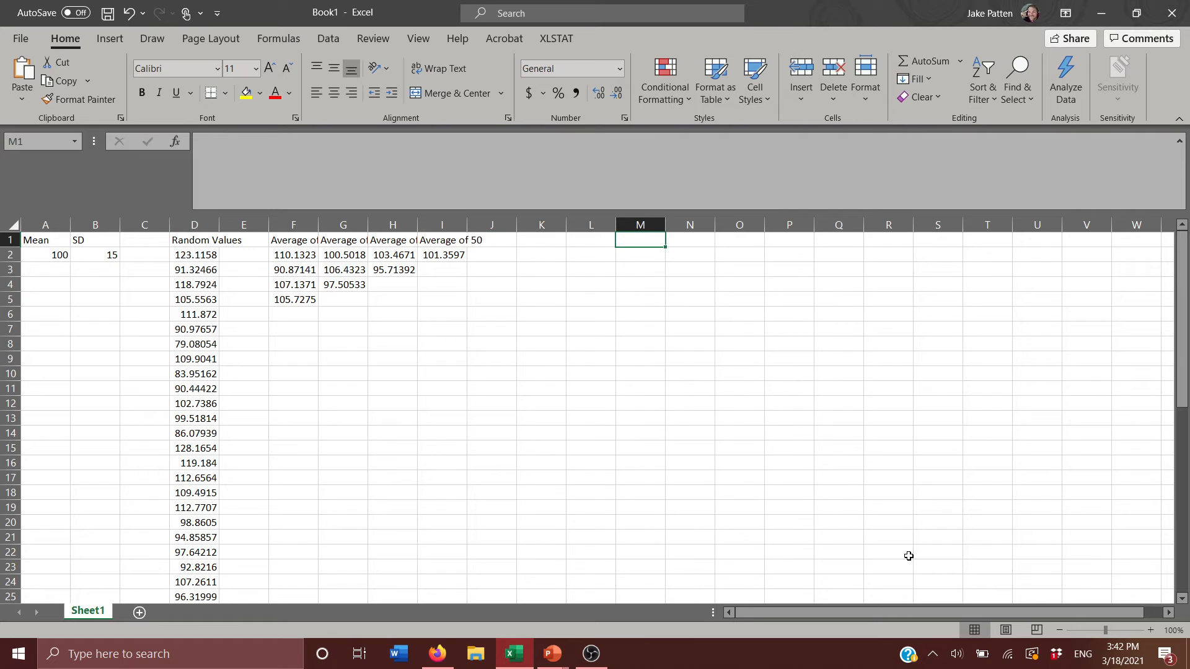
key("Down")
key("Down")
key("Down")
key("Down")
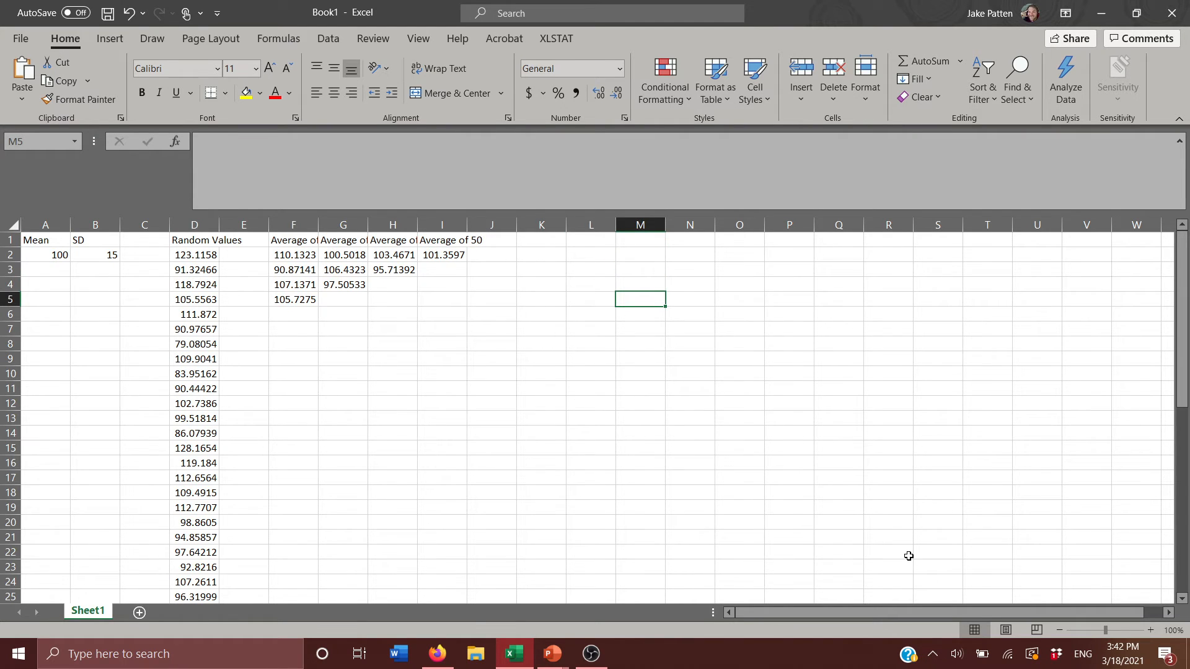
key("Left")
key("Left")
key("Left")
key("Left")
key("Left")
key("Left")
key("Left")
key("Left")
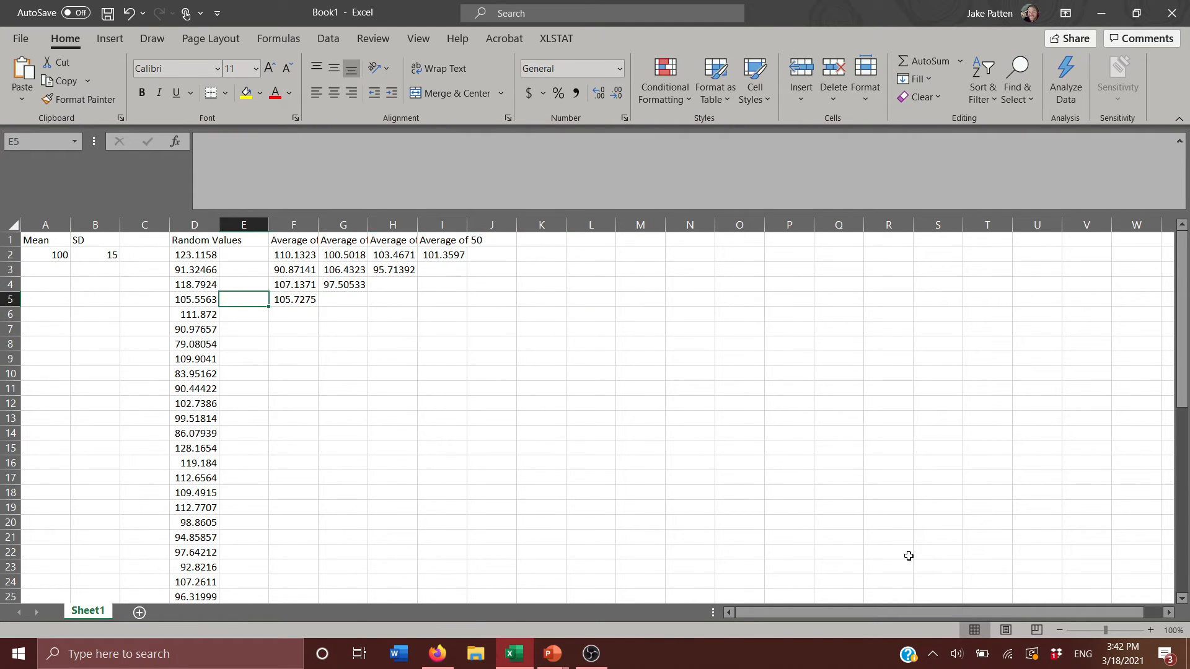
key("Down")
key("Down")
key("Down")
key("Right")
key("Right")
key("Right")
key("Right")
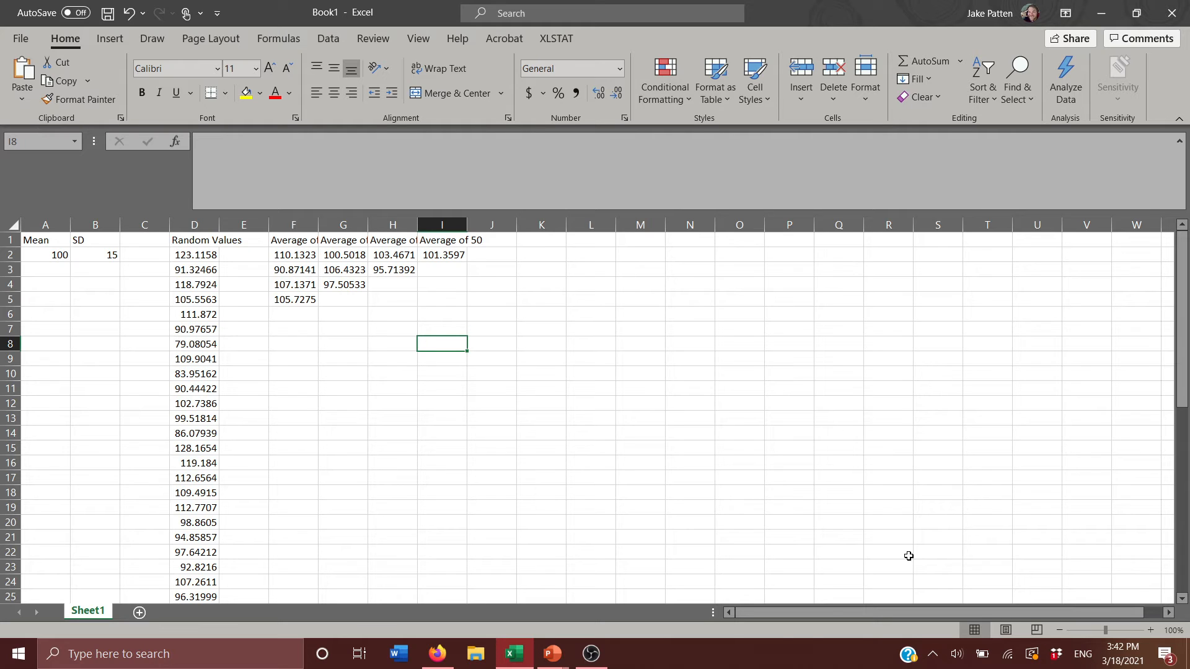
- Examine the averages of five values in cells F2 to F5 one by one
key("Left")
key("Left")
key("Left")
key("Up")
key("Up")
key("Up")
key("Up")
key("Up")
key("Up")
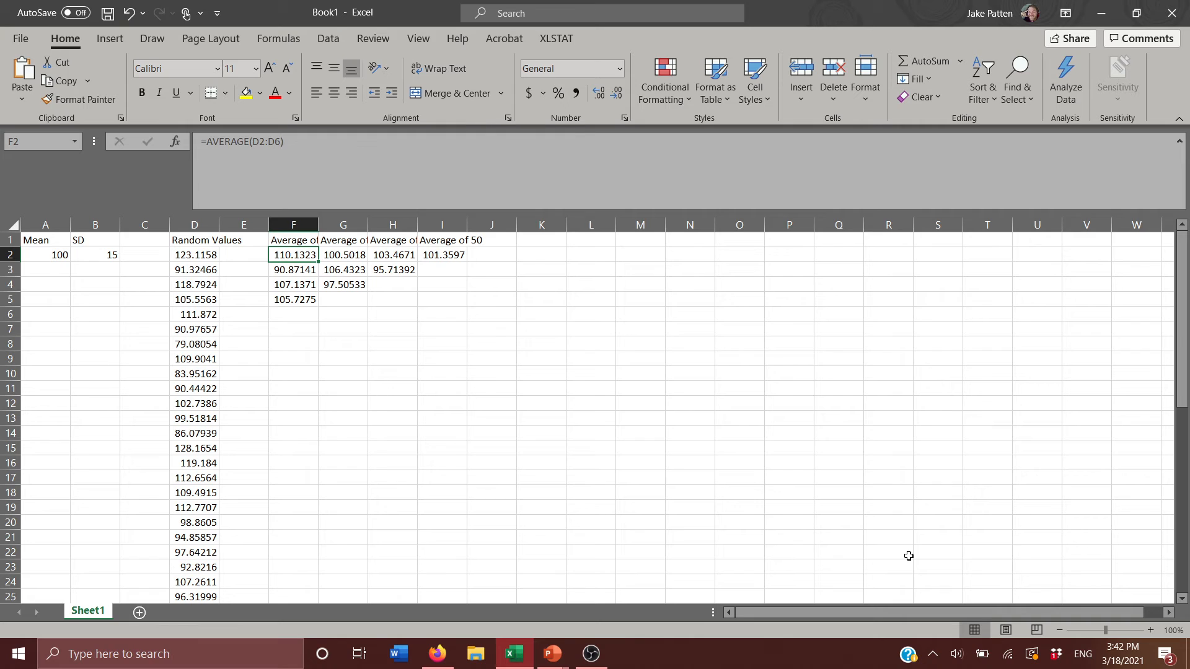
key("Down")
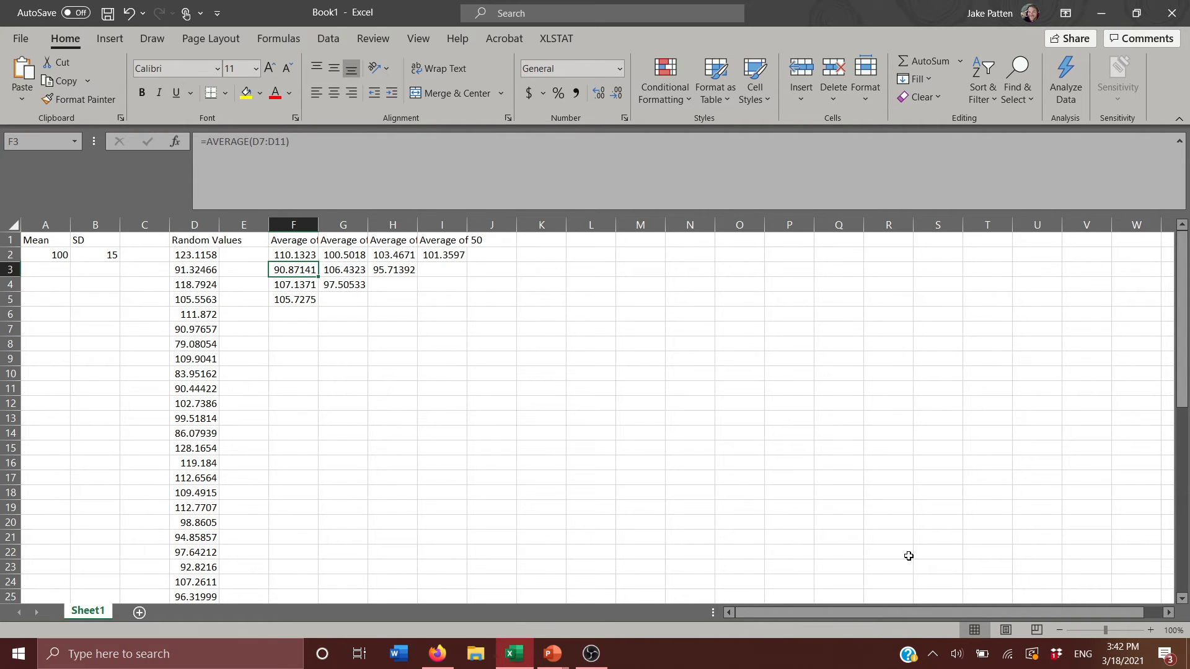
key("Down")
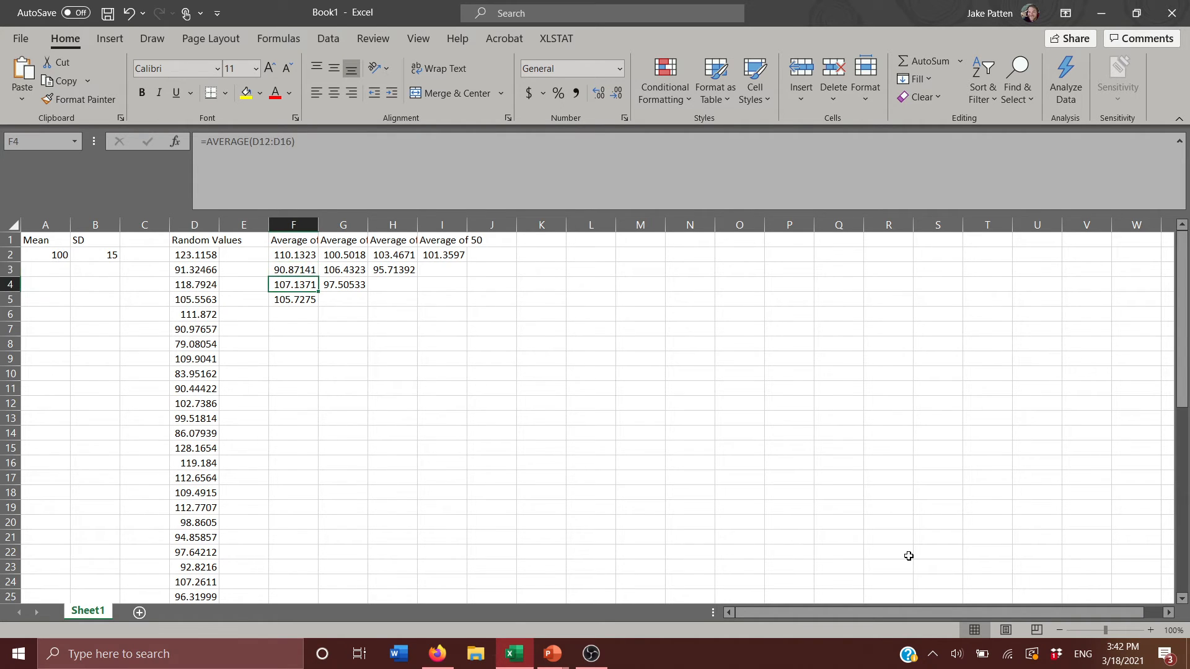
key("Down")
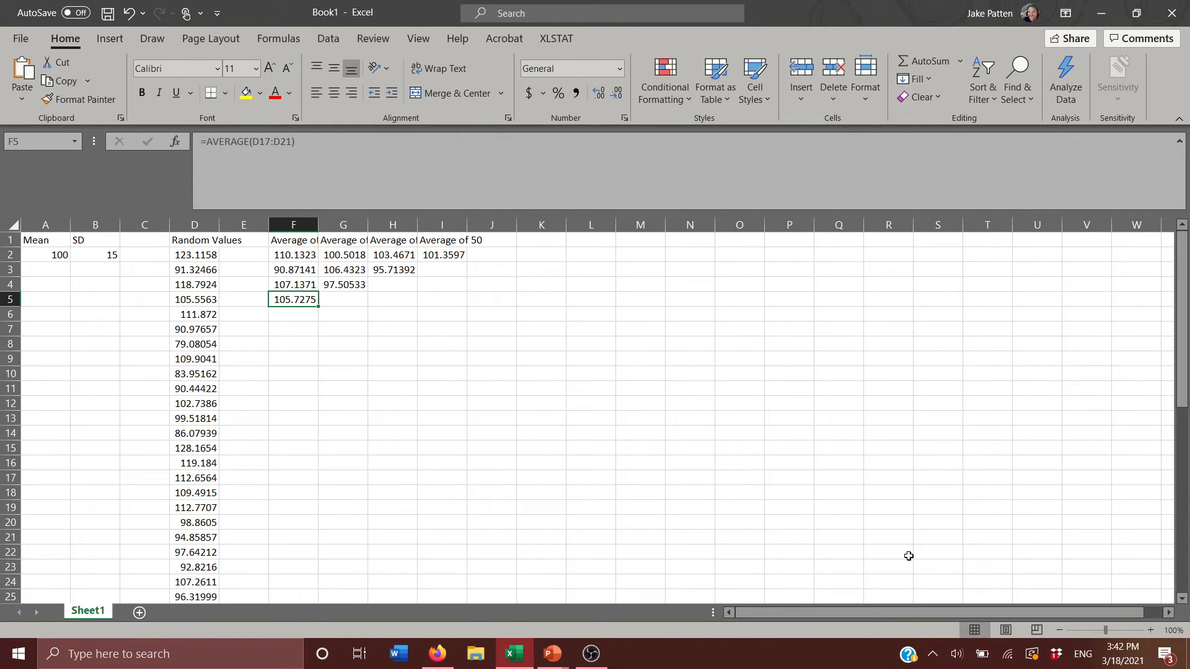
- Examine the averages of ten values in cells G2 to G4 under the "Average of 10" heading
key("Right")
key("Up")
key("Up")
key("Up")
key("Up")
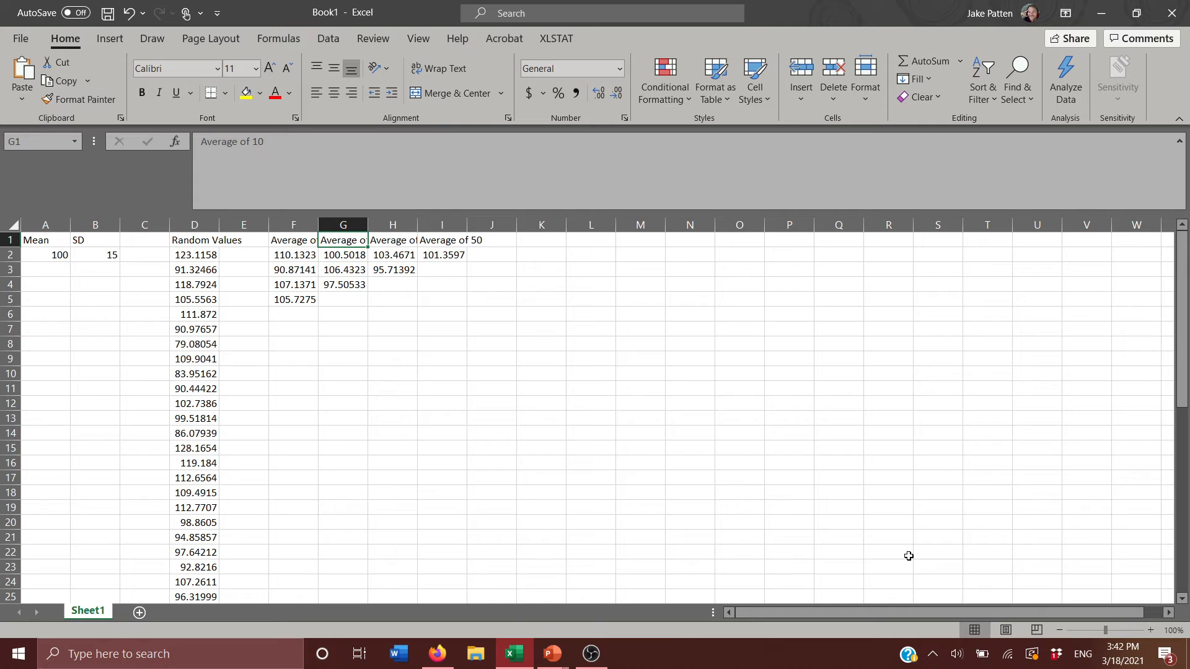
key("Down")
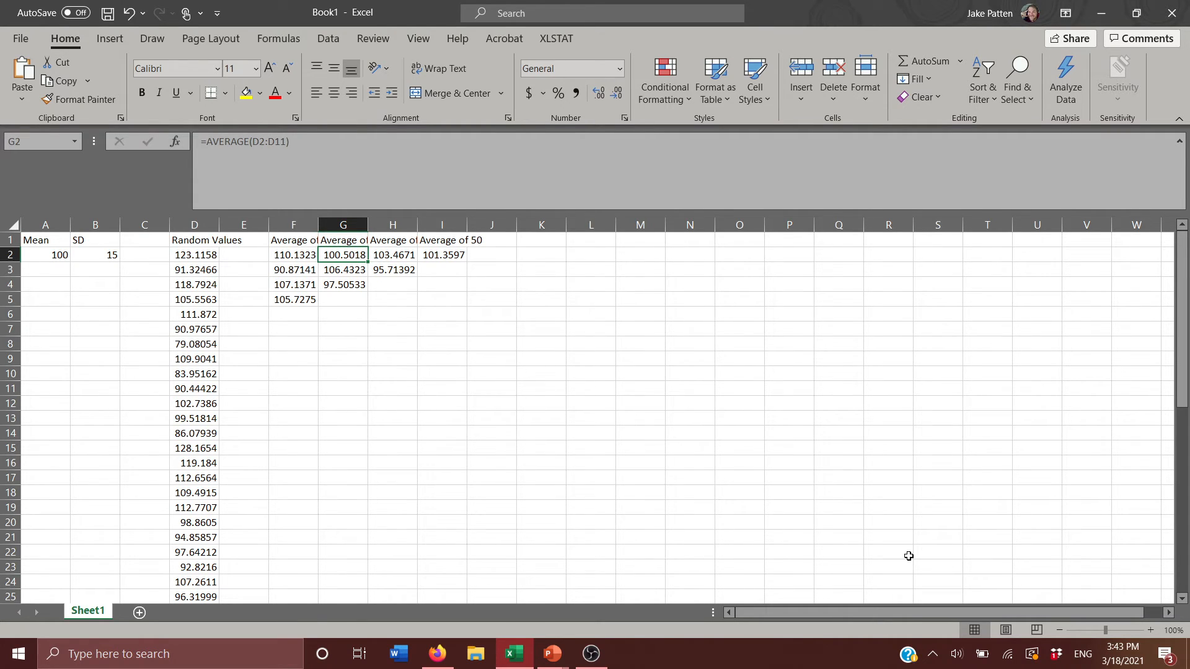
key("Down")
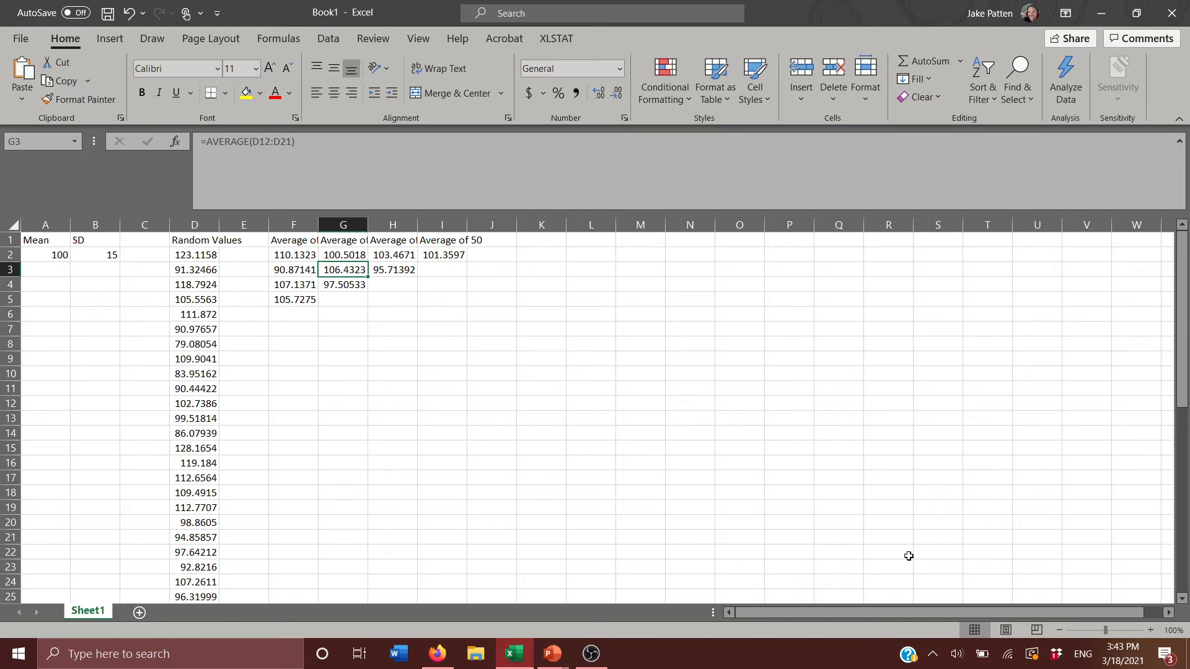
key("Down")
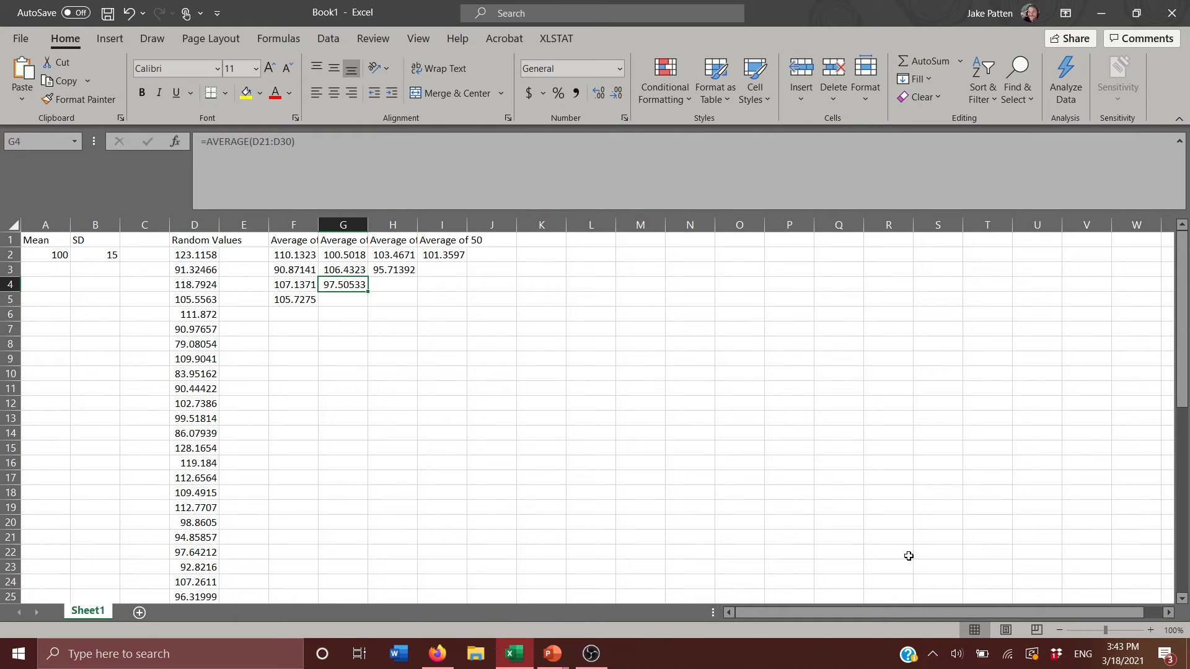
- Check the averages of twenty values in H2 and H3 and the average of fifty in I2
key("Right")
key("Up")
key("Up")
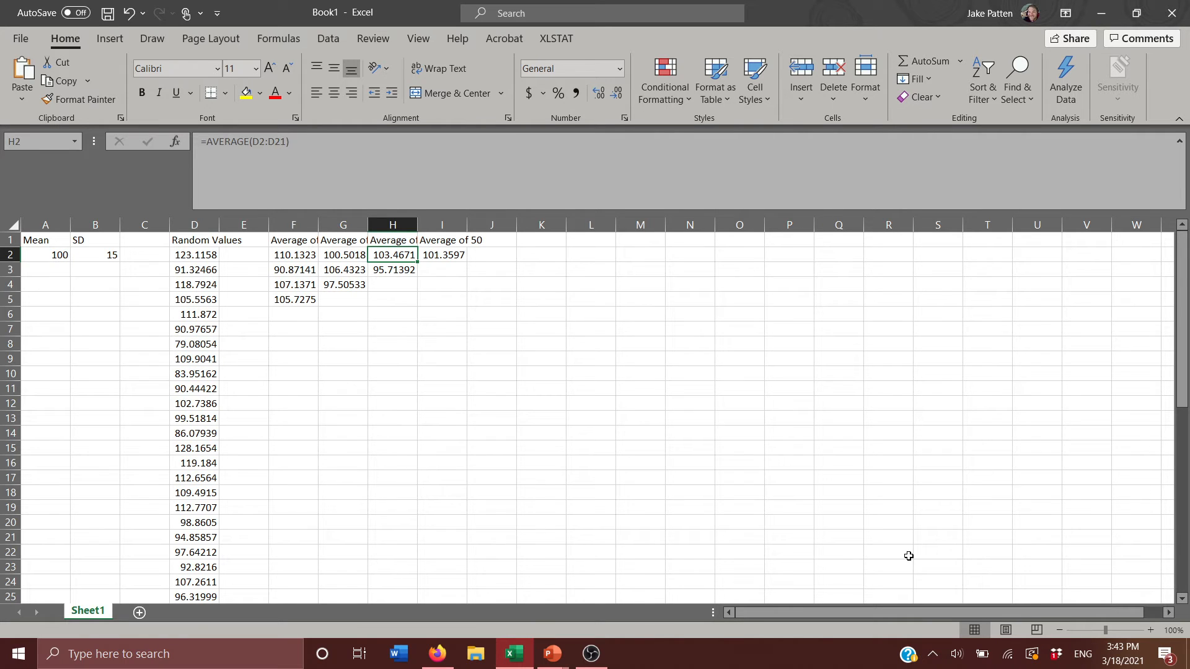
key("Down")
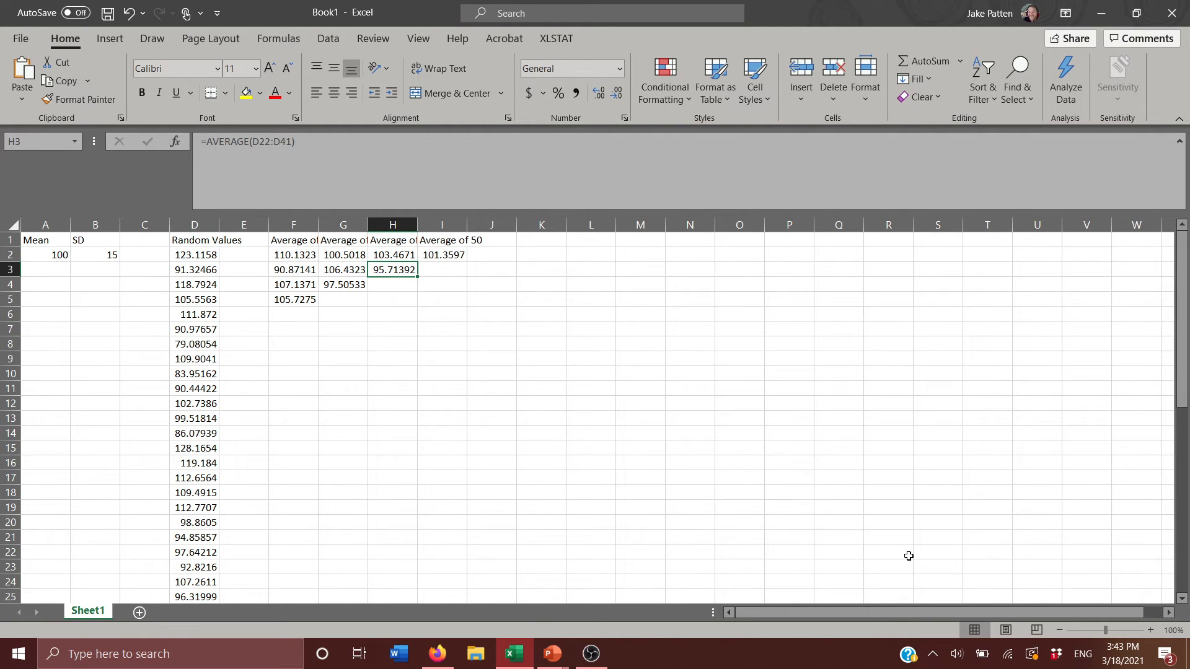
key("Right")
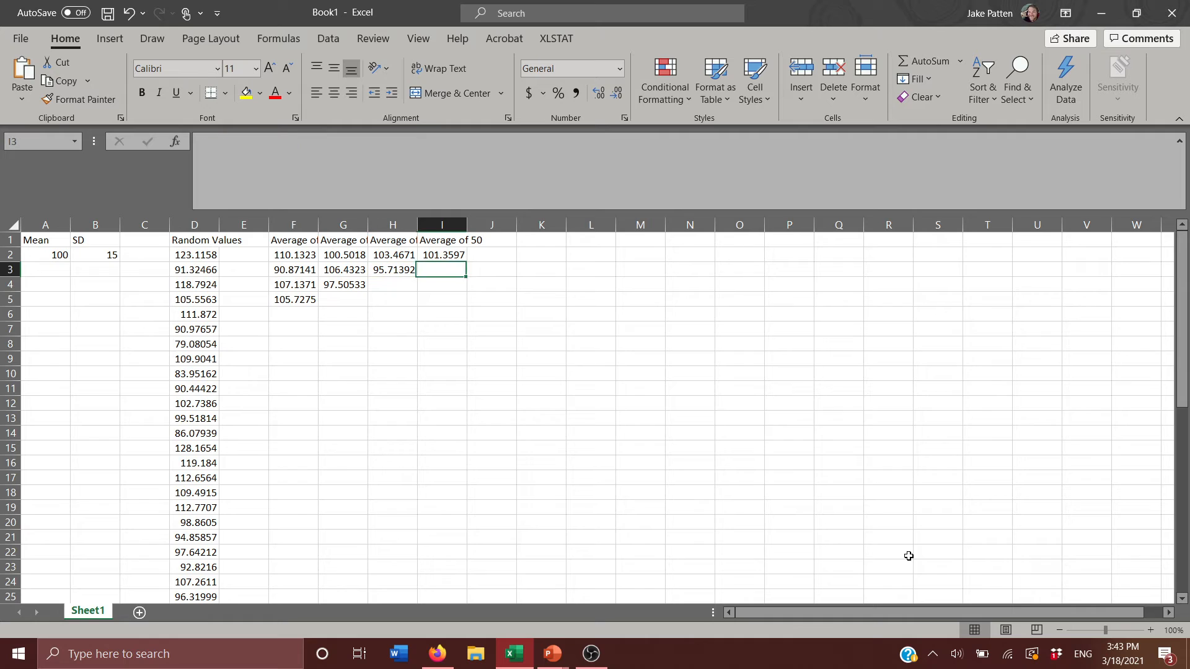
key("Up")
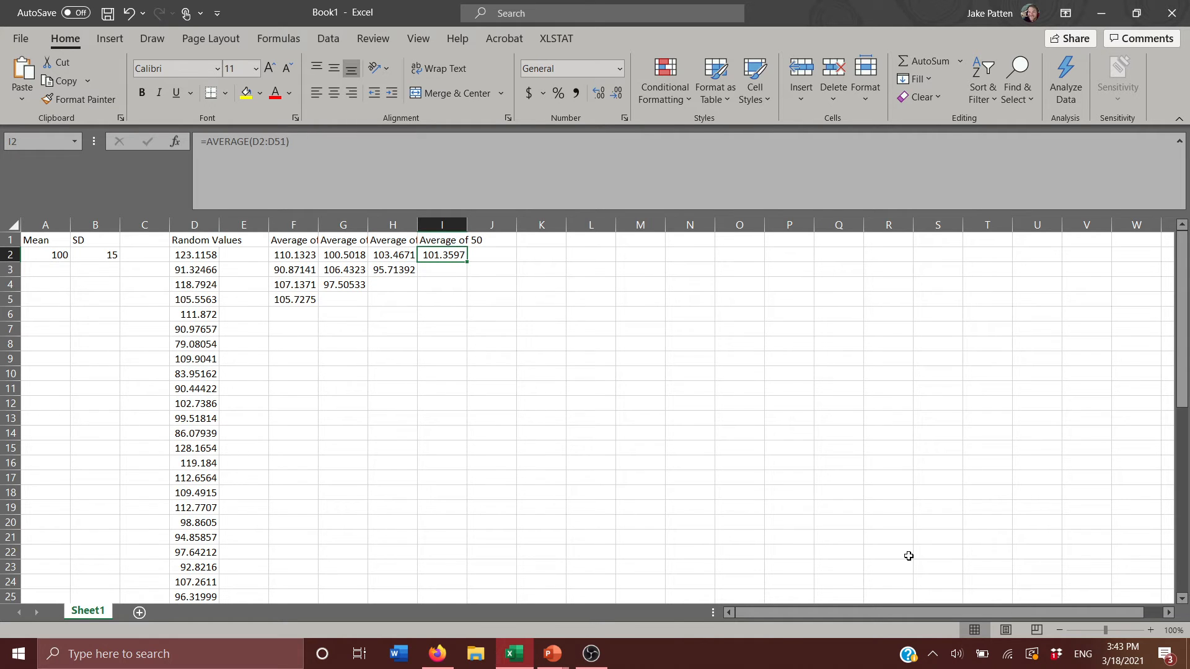
- Review the averages of five in column F again and compare them with the average of fifty in I2
key("Left")
key("Left")
key("Left")
key("Left")
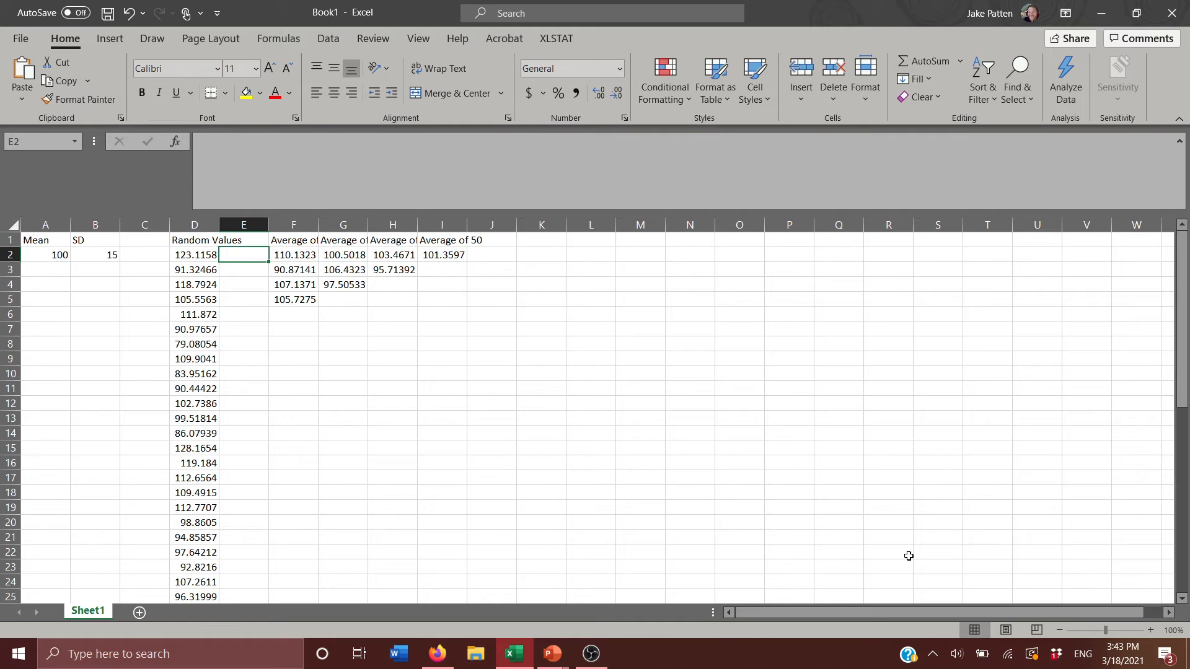
key("Right")
key("Up")
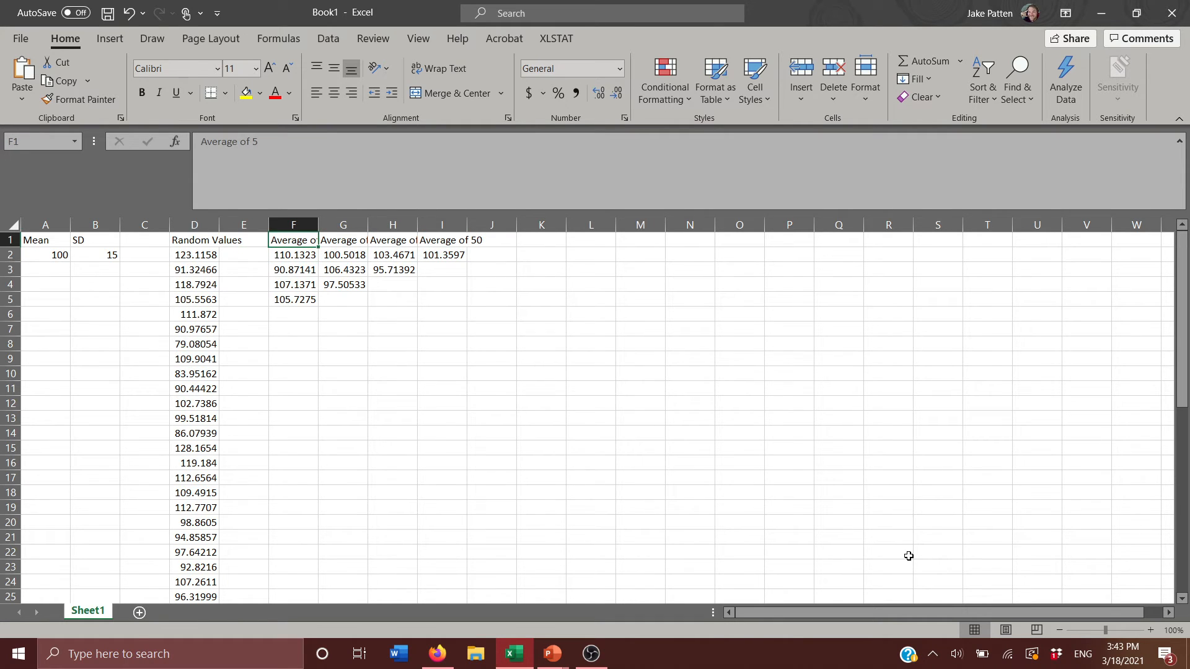
key("Down")
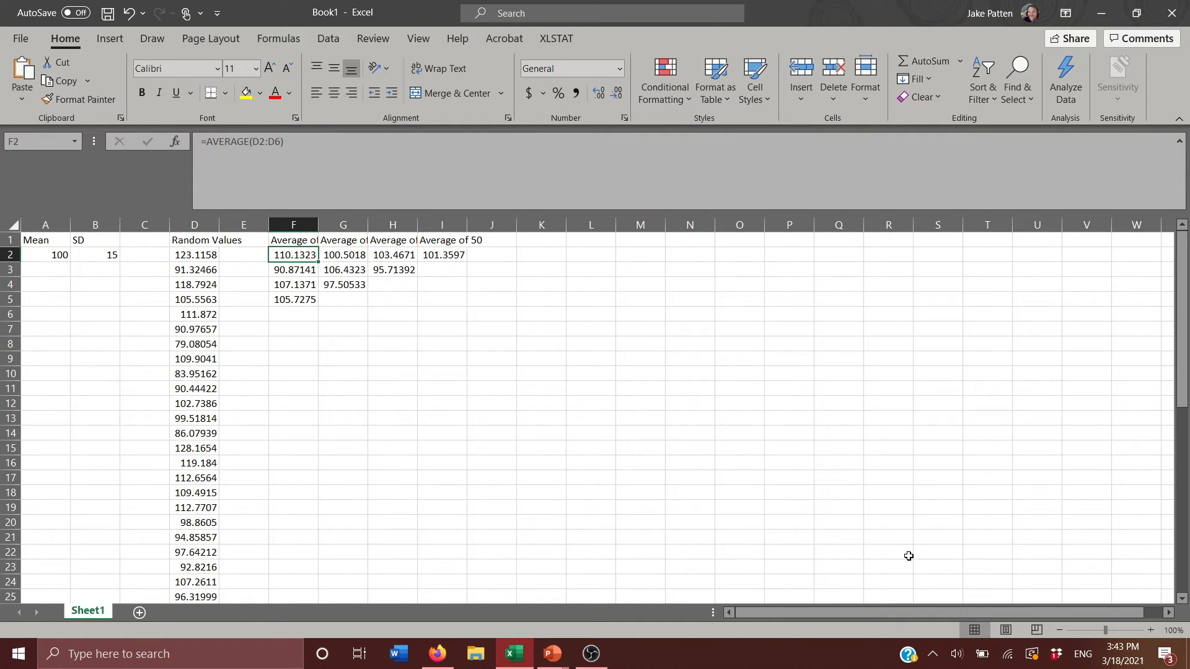
key("Down")
key("Down")
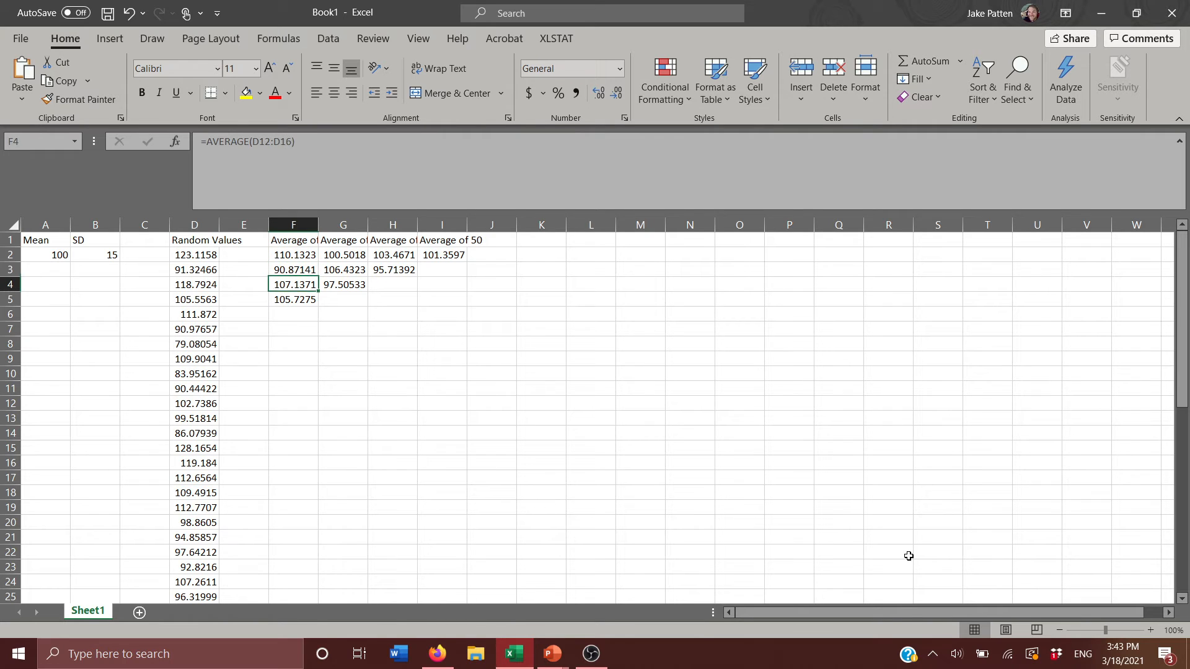
key("Up")
key("Up")
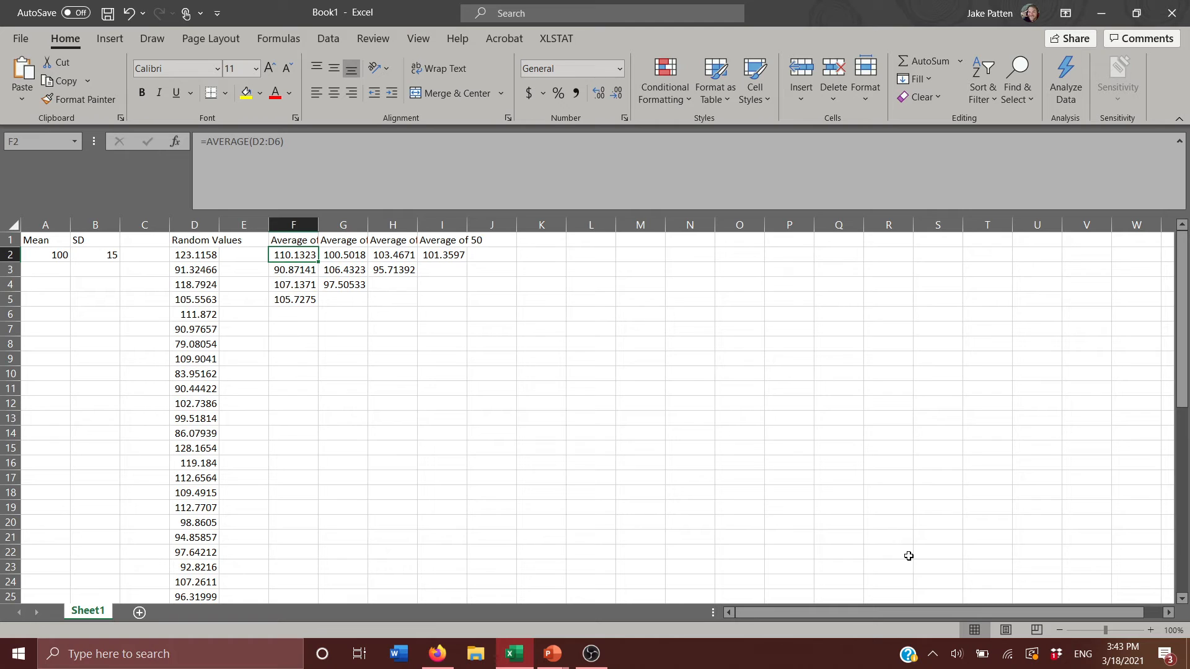
key("Right")
key("Right")
key("Right")
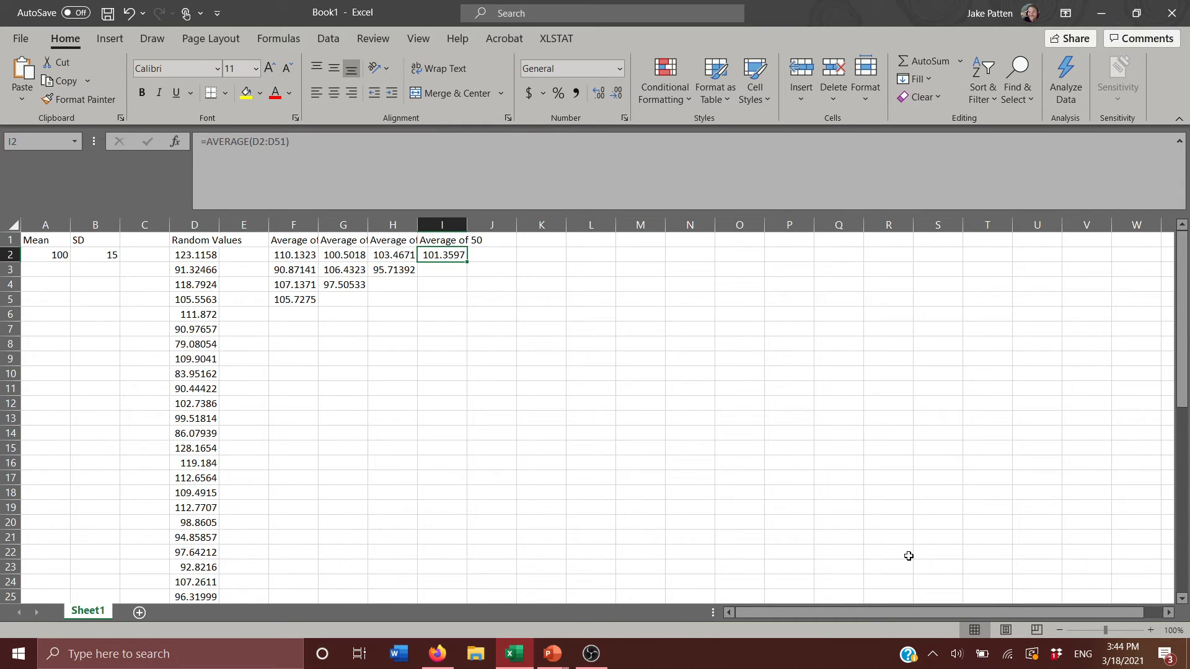
- Clear all headings, values and formulas from Sheet1, leaving it blank
key("Up")
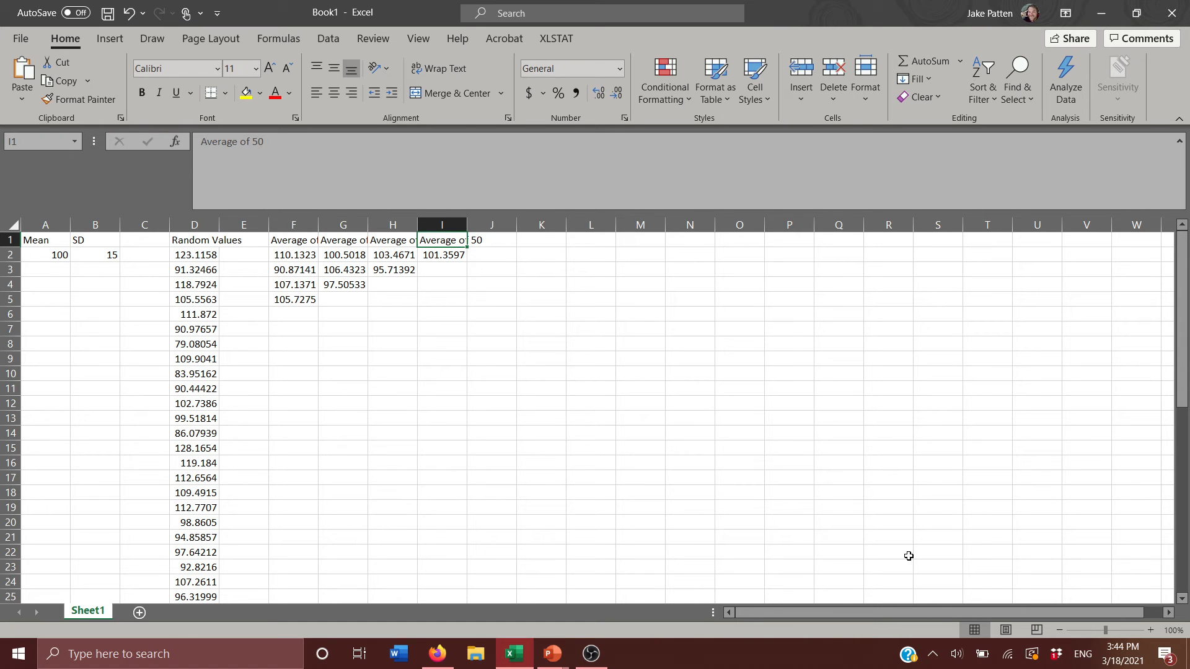
key("shift+Left")
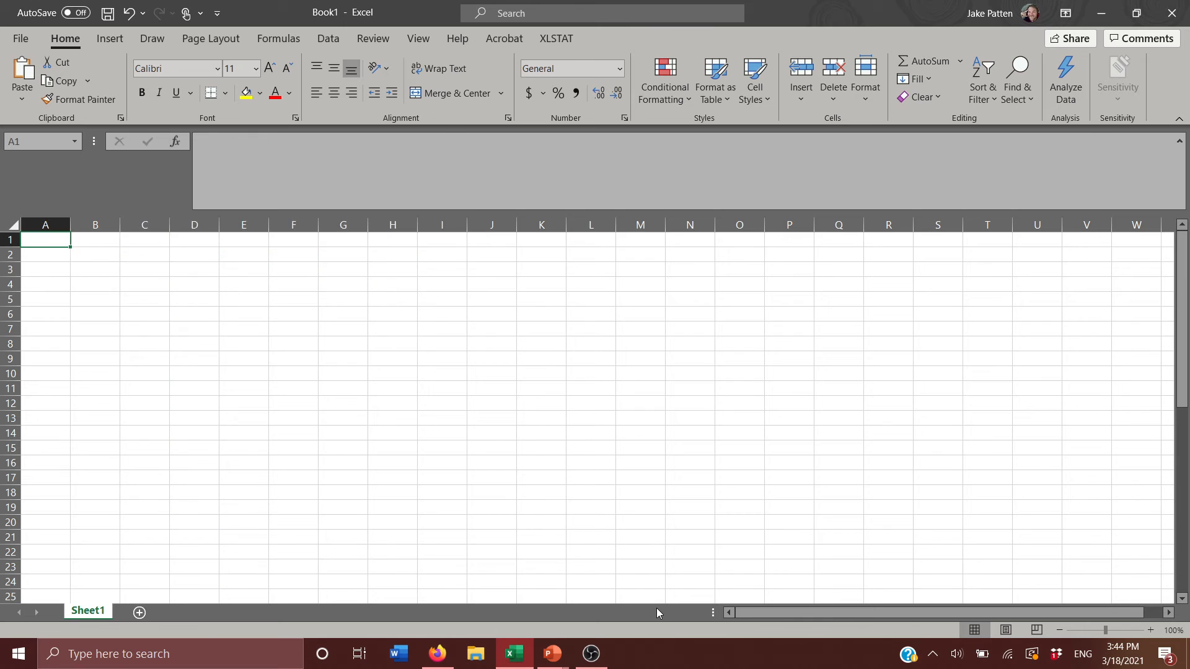
- Switch to the PowerPoint slide show to review the Standard Error of the Mean (SEM) formula, and return to the Excel workbook
key("alt+Tab")
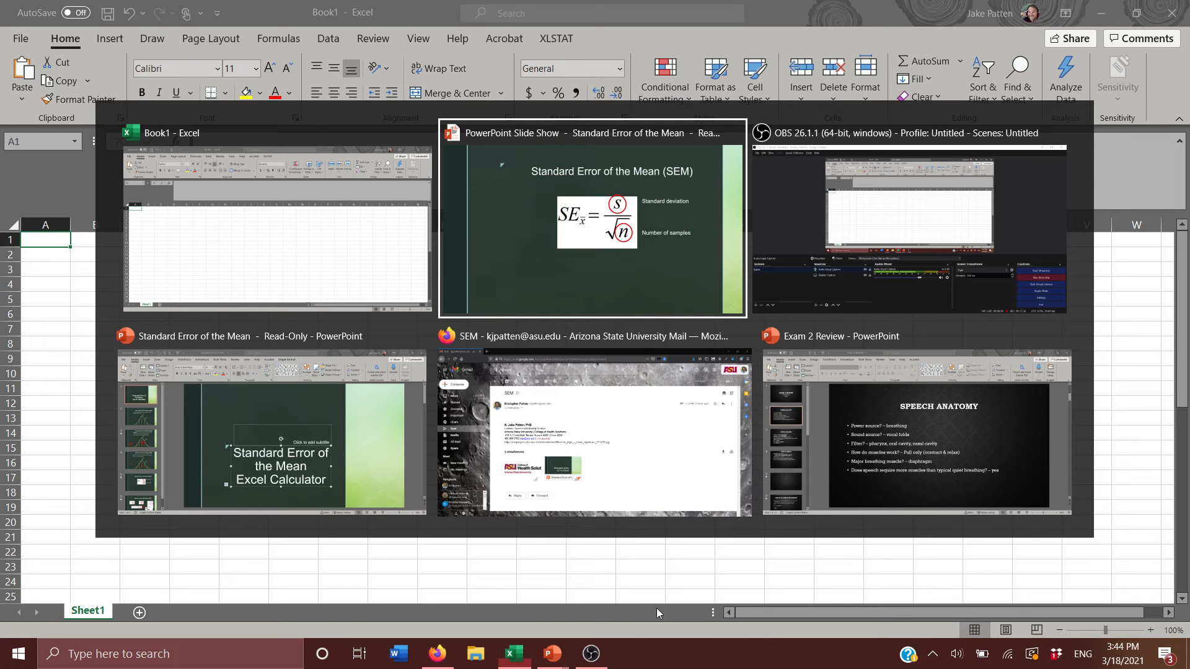
key("Return")
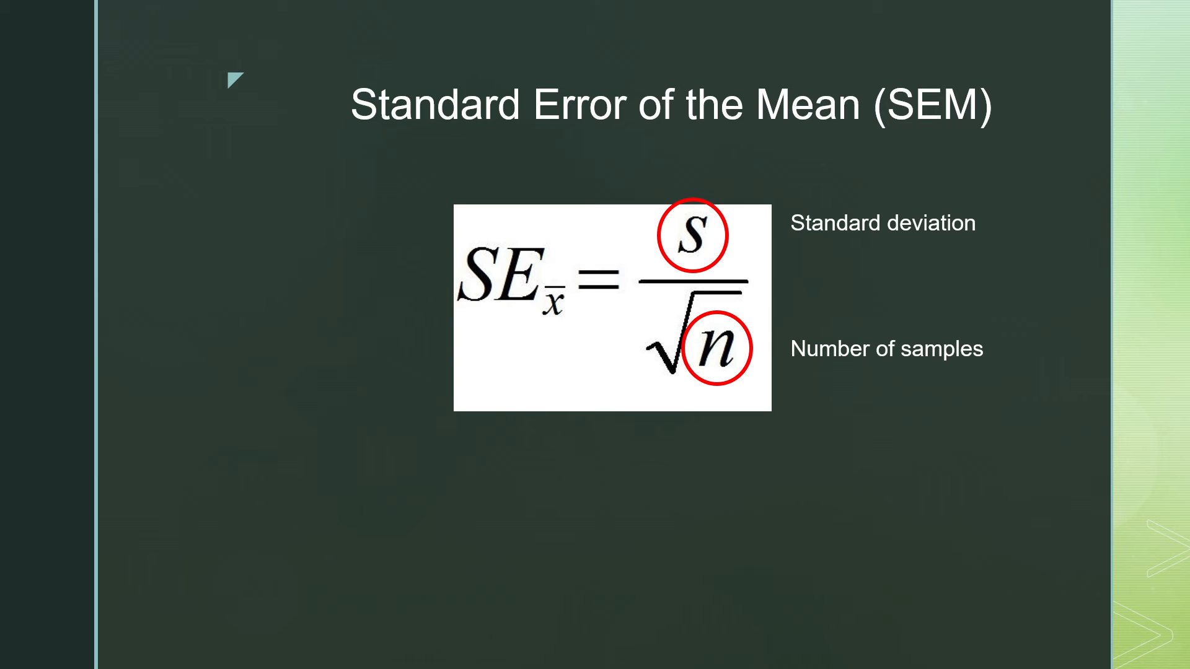
key("alt+Tab")
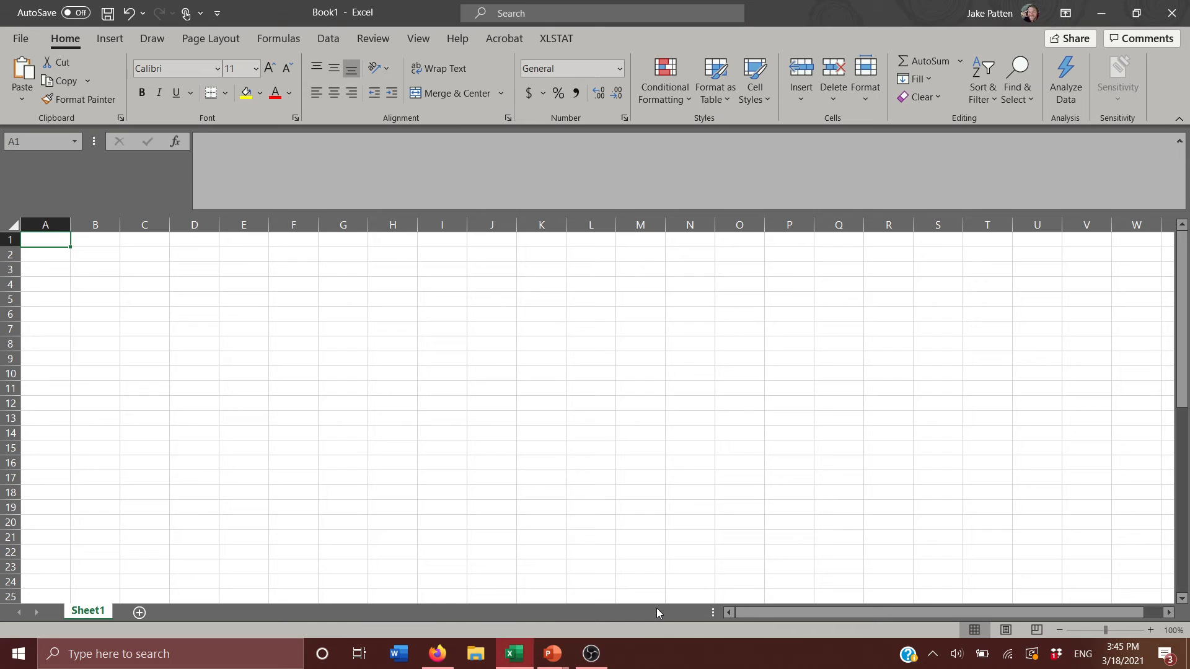
- Enter the column headings "SD" in cell A1 and "n" in cell B1
type("SD")
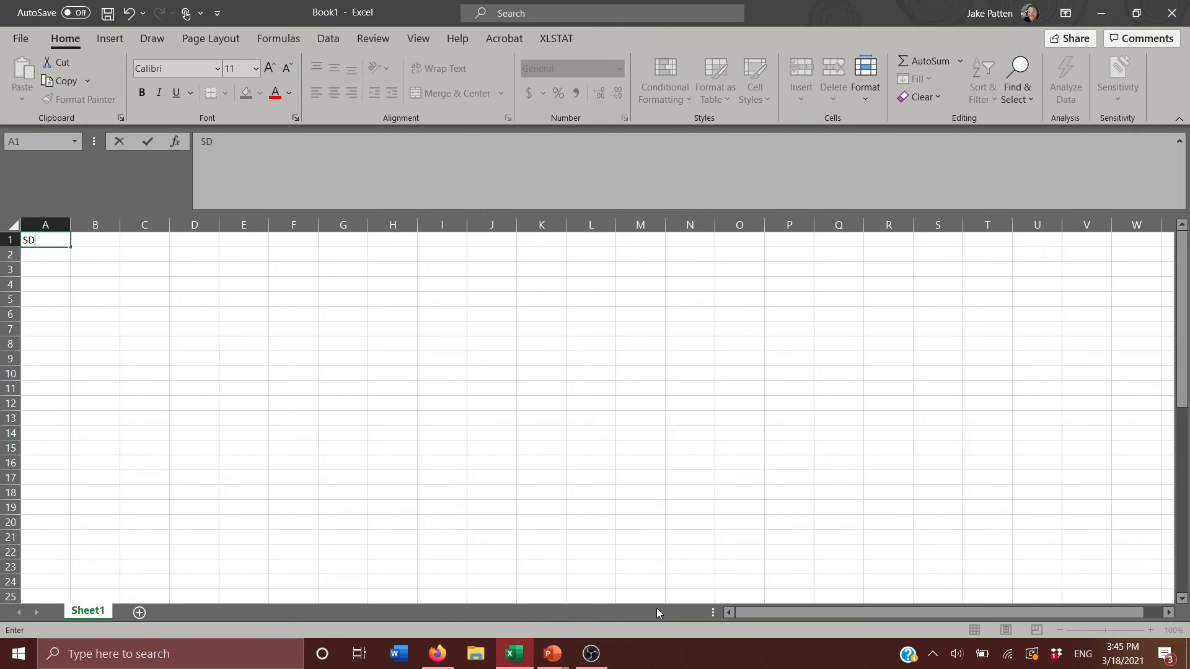
key("Tab")
type("n")
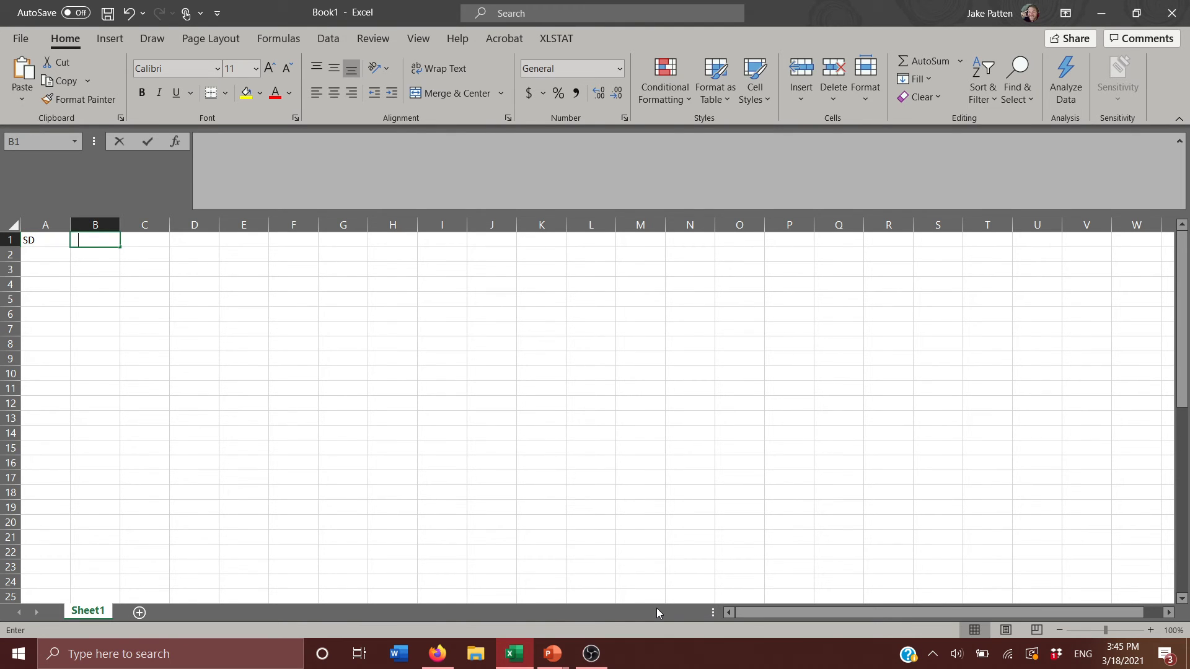
key("Return")
- Enter 15 as the SD in cell A2 and 50 as the sample size n in cell B2
key("Left")
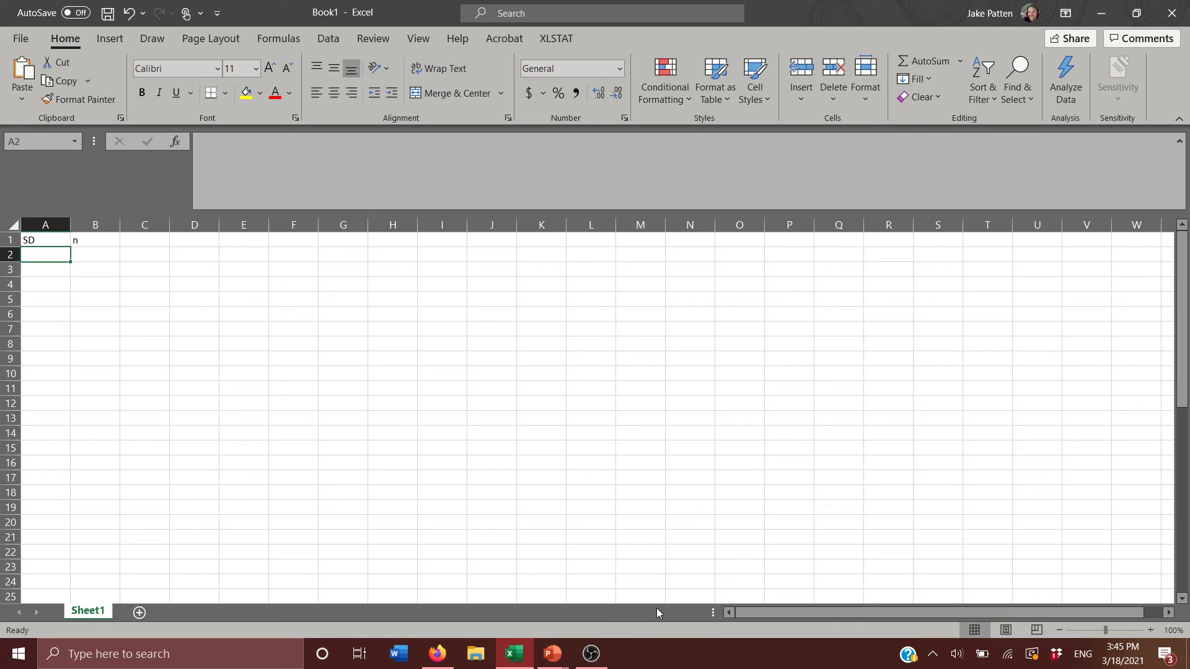
type("100")
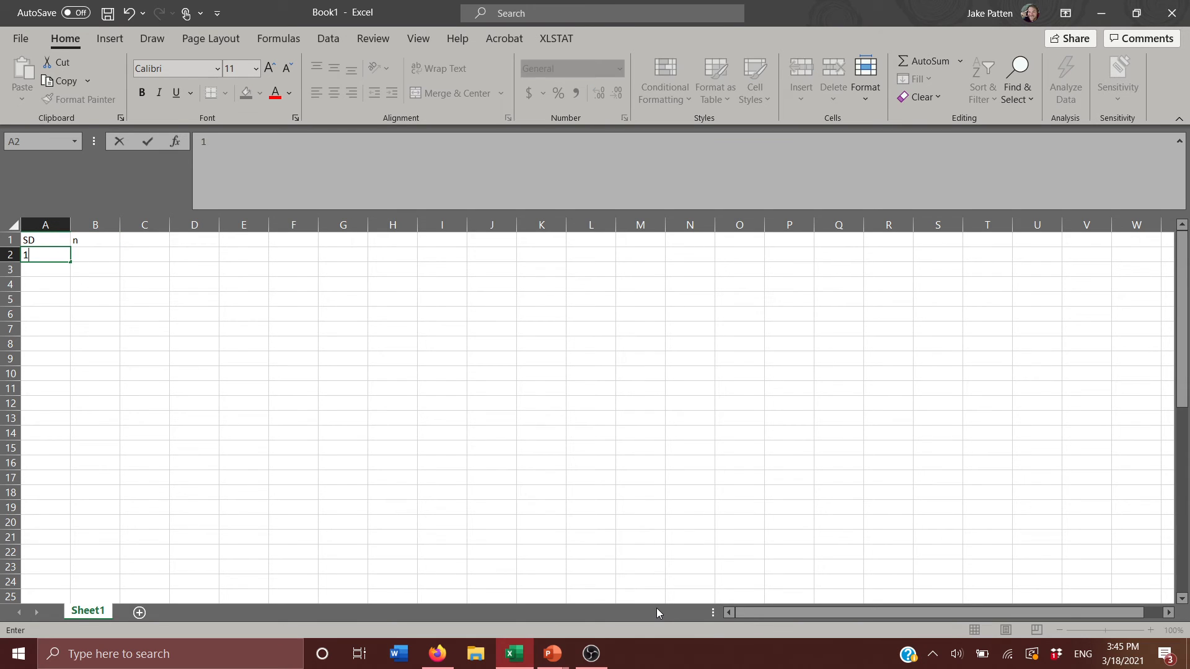
key("BackSpace")
key("BackSpace")
type("5")
key("Tab")
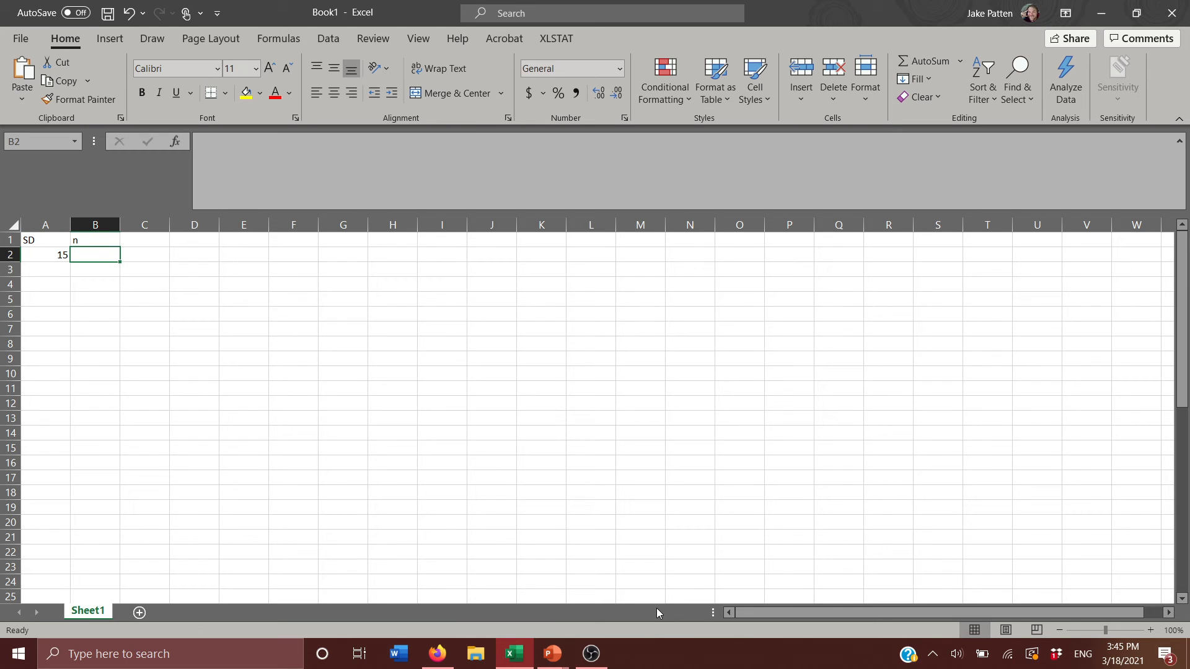
type("50")
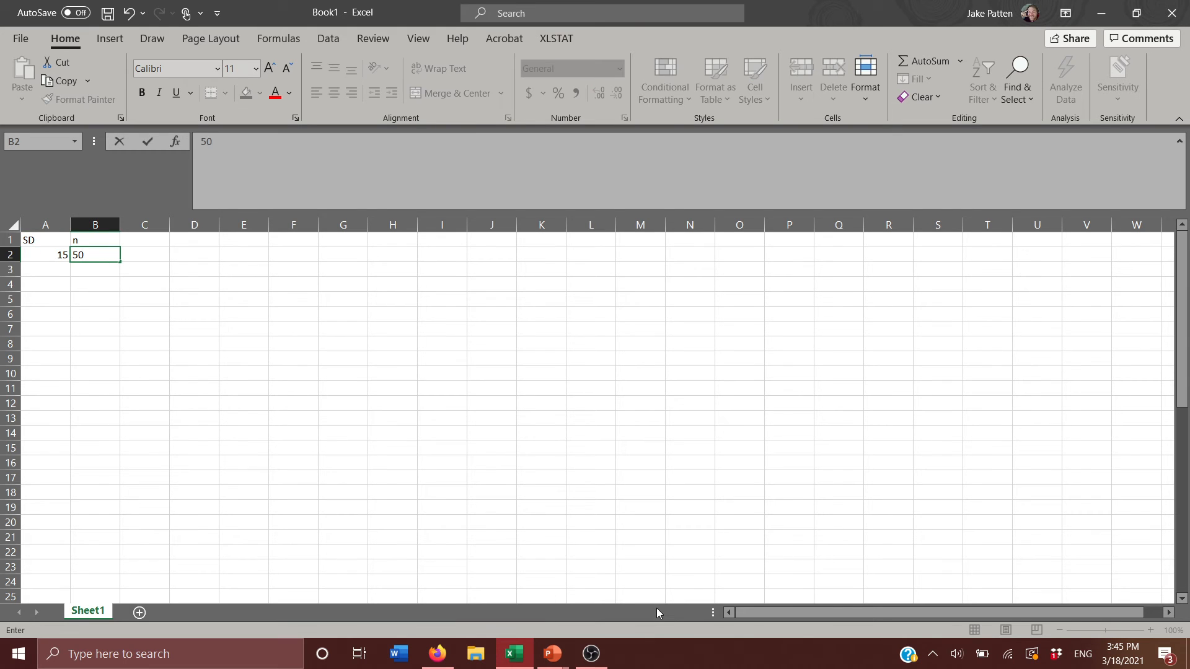
key("Tab")
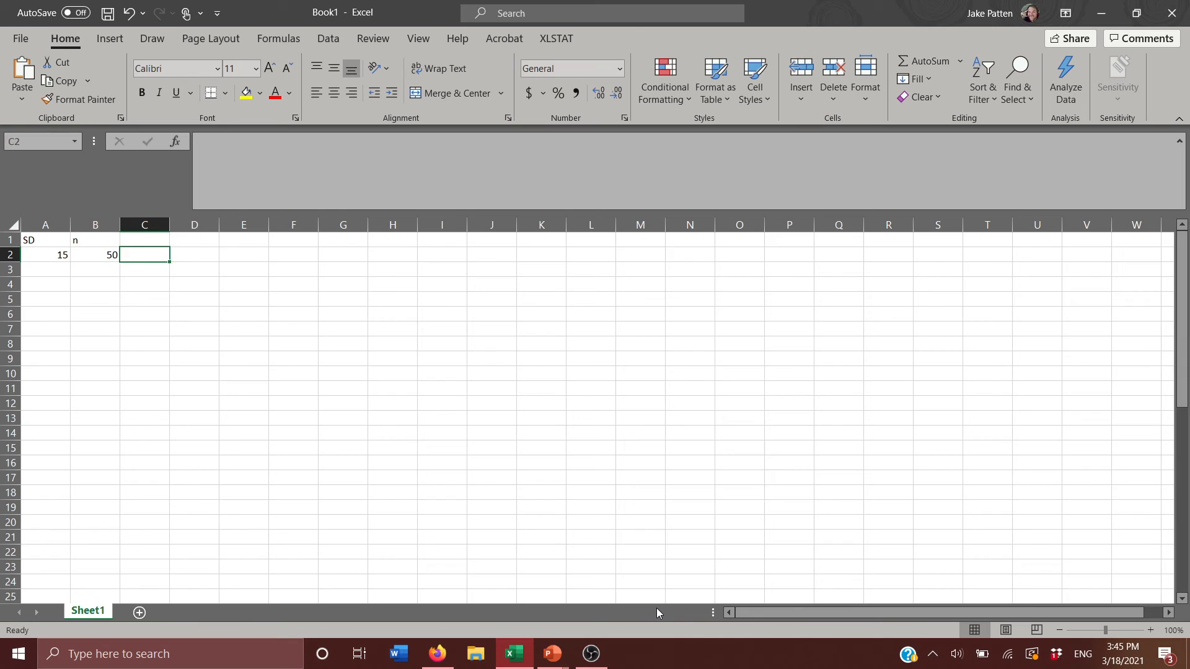
- Enter the heading "SEM" in cell D1, leaving column C empty
key("Right")
key("Up")
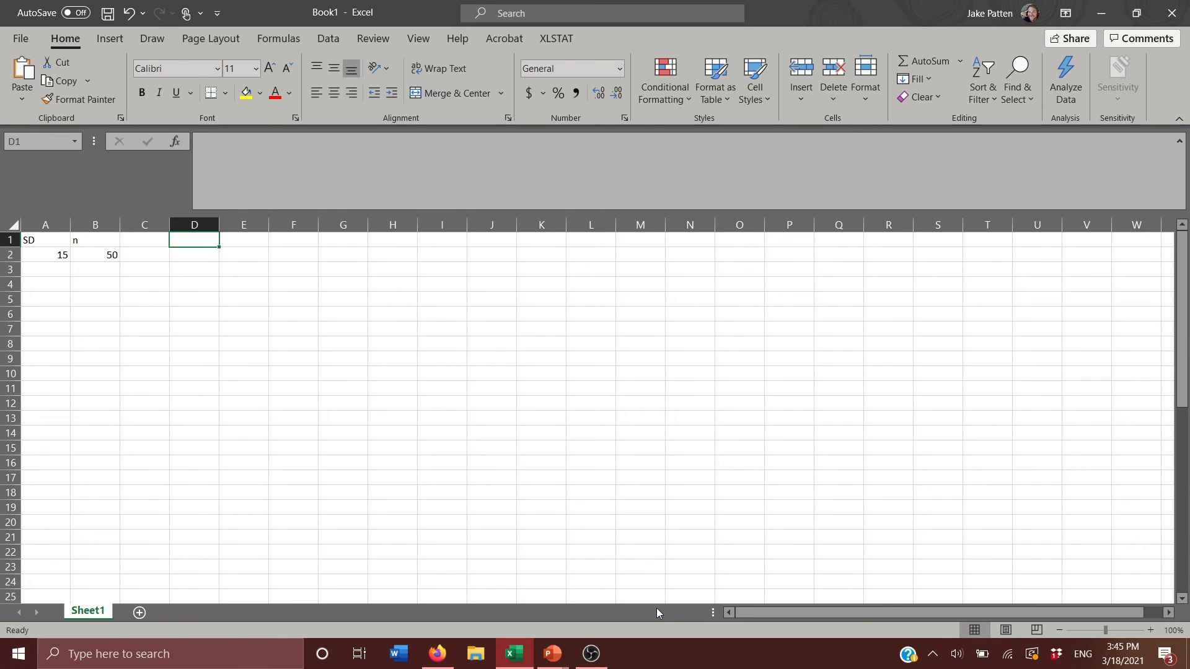
type("SEM")
key("Return")
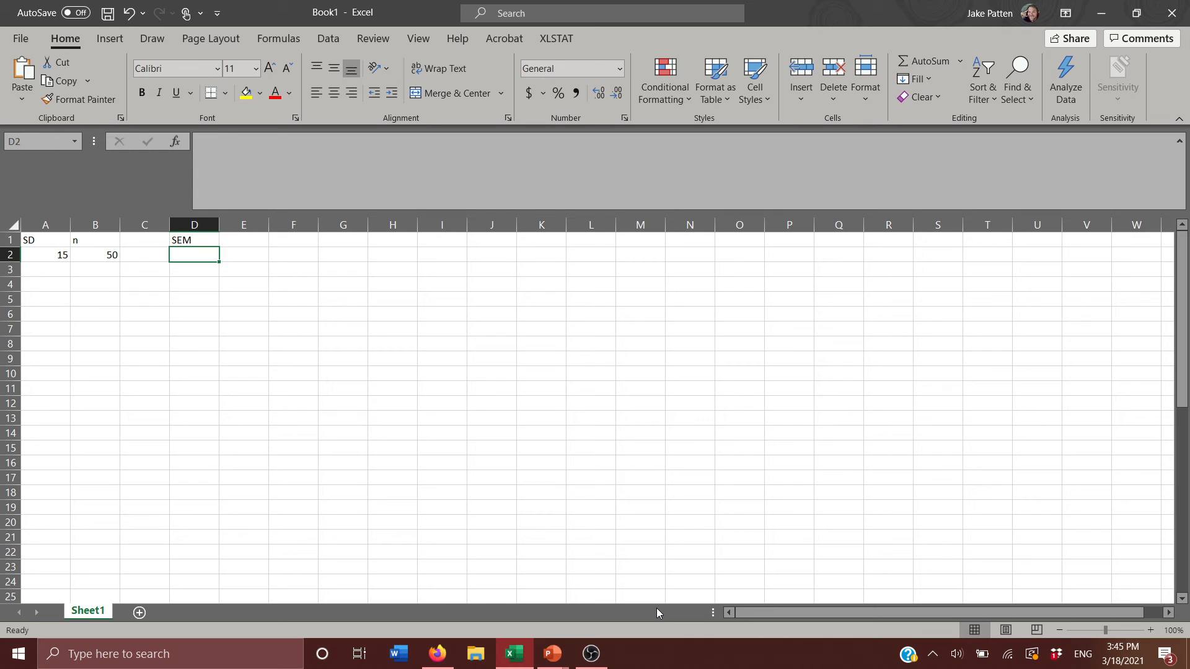
- Shade the input cells A2:B2 with a light green fill and select cell D2
key("Left")
key("Left")
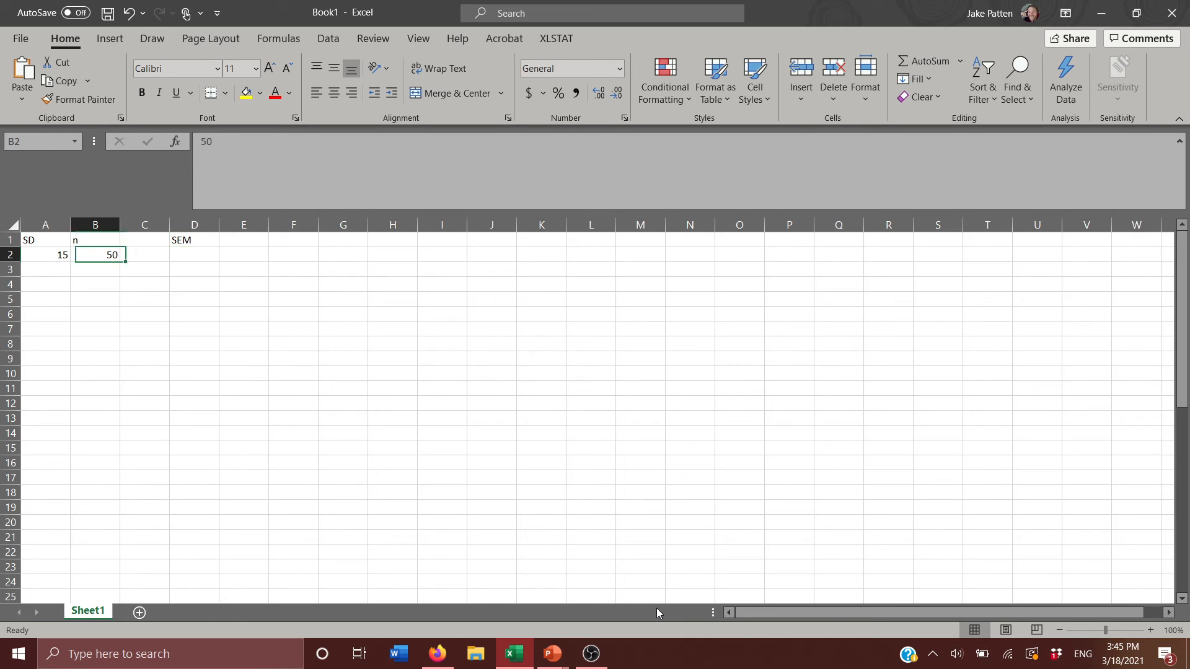
key("shift+Left")
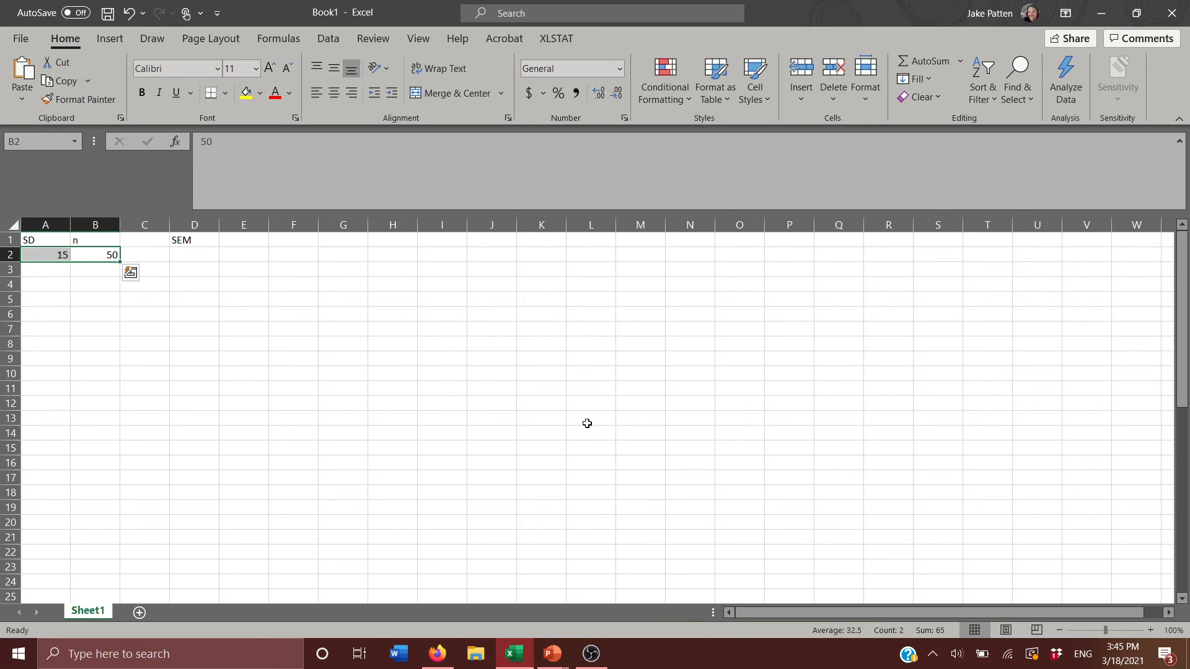
left_click(260, 96)
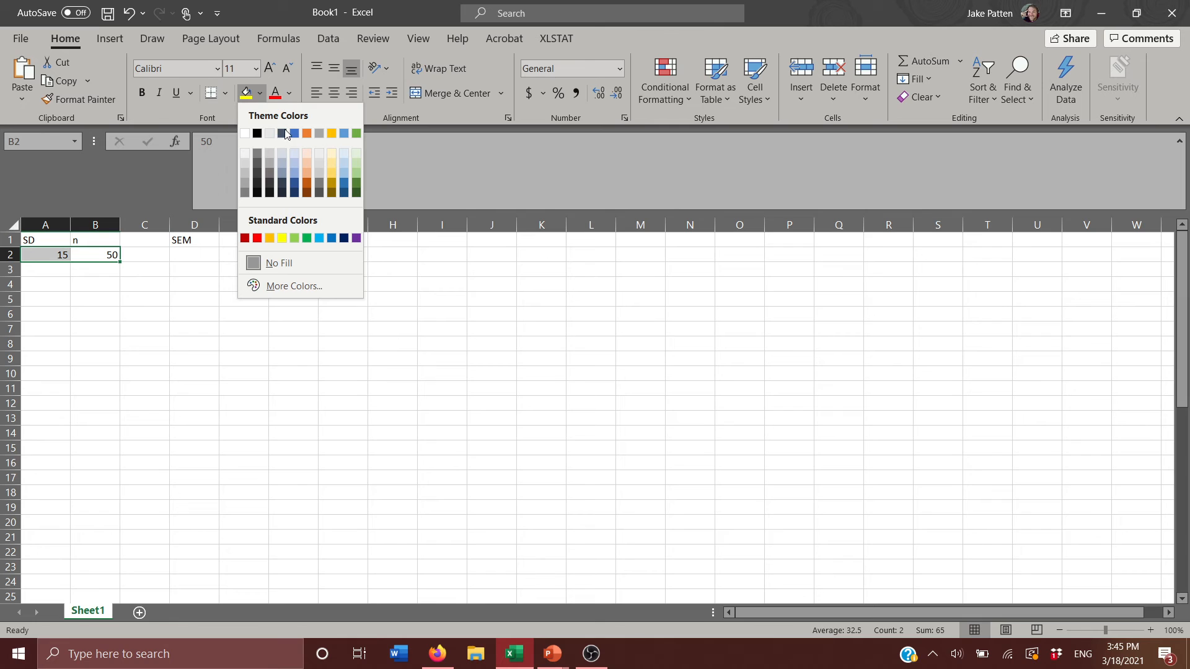
left_click(356, 165)
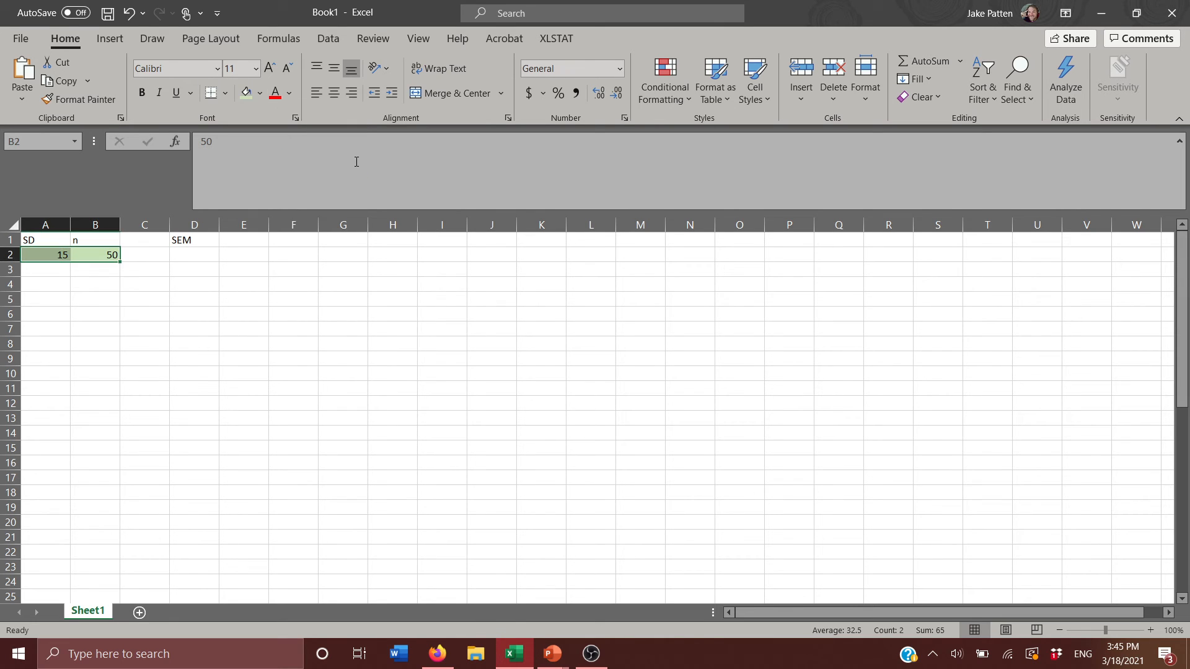
left_click(189, 252)
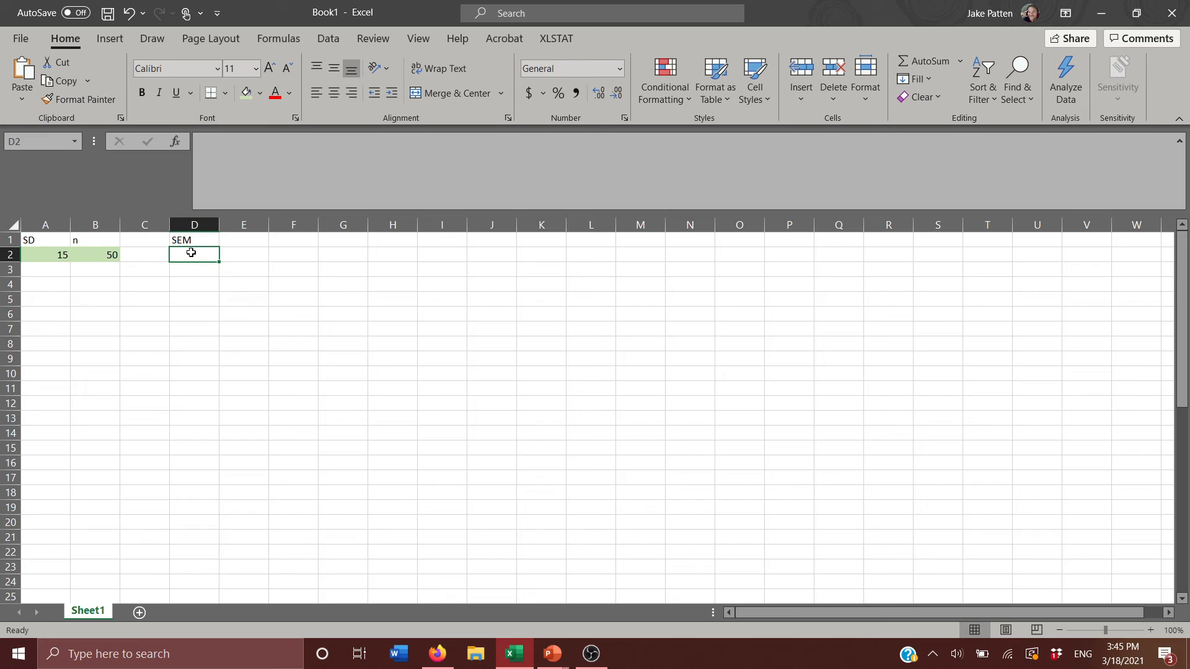
left_click(290, 97)
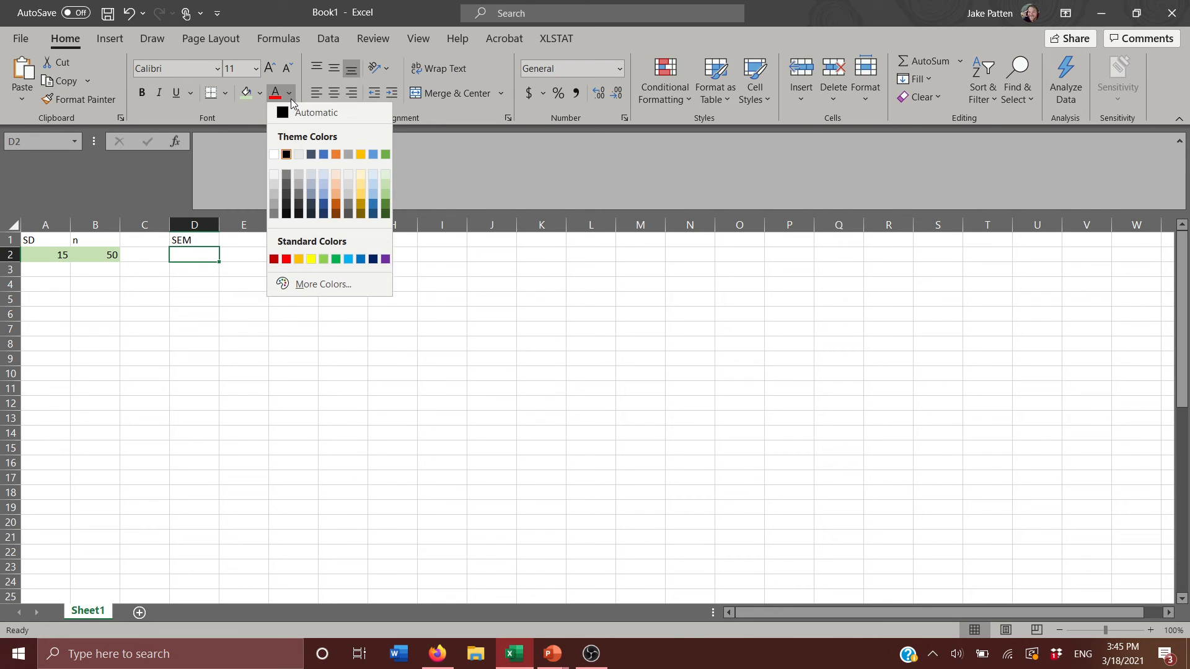
left_click(361, 185)
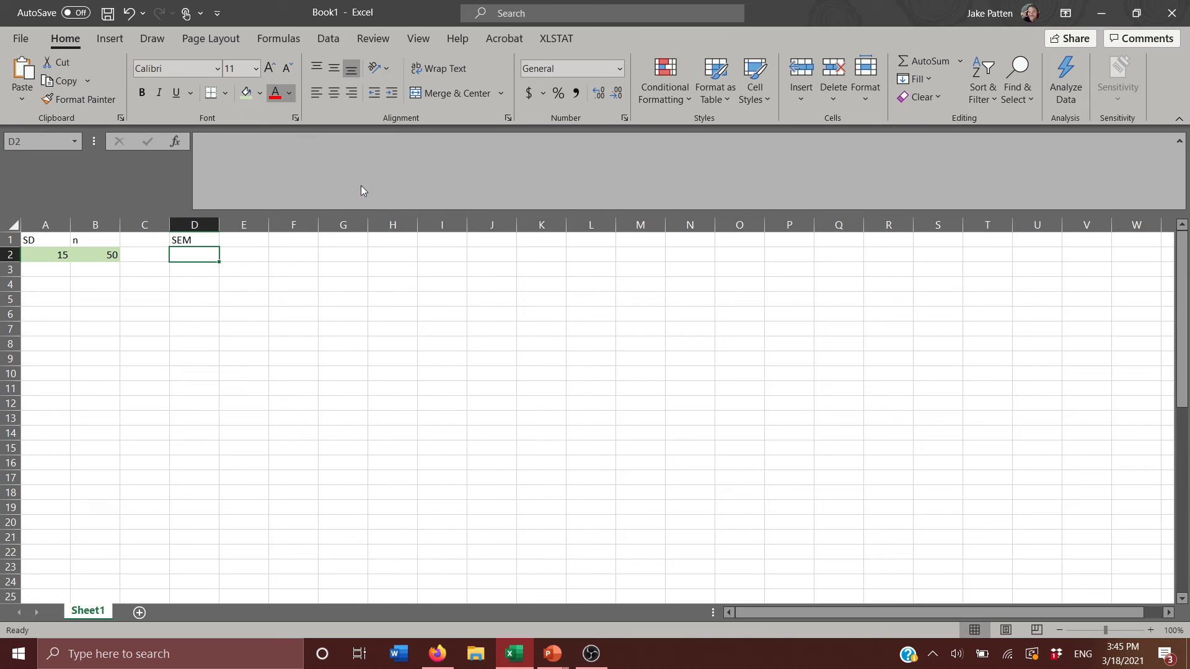
left_click(288, 98)
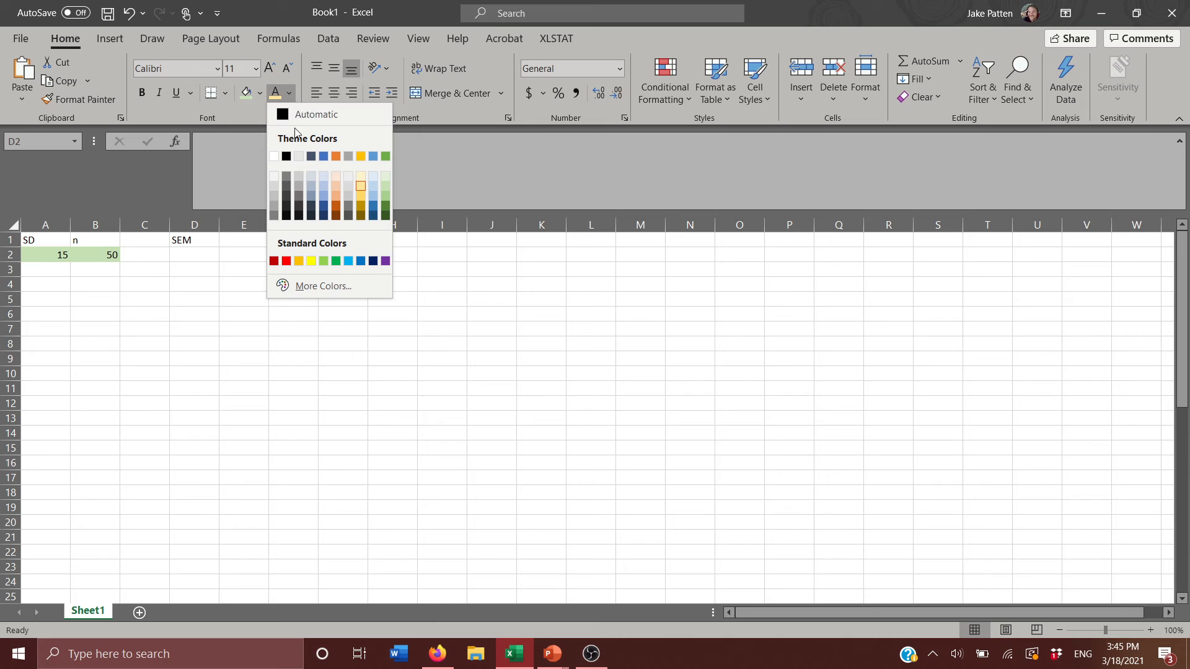
left_click(296, 112)
- Shade the SEM result cell D2 with a light gold fill
left_click(259, 96)
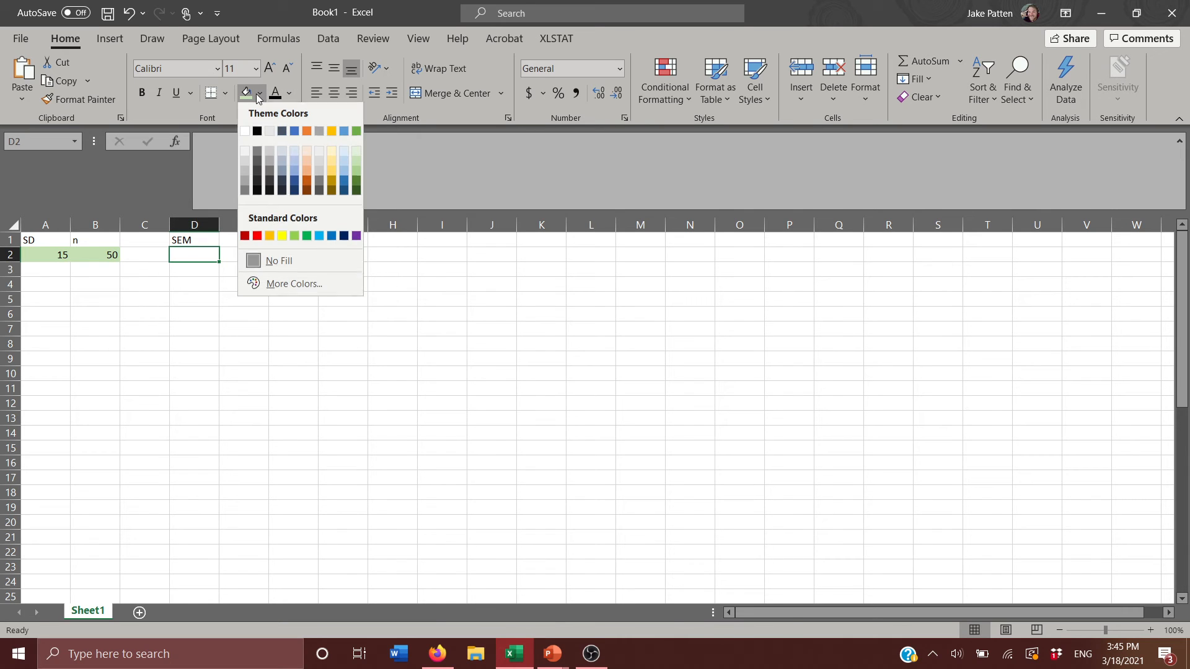
left_click(333, 164)
left_click(319, 392)
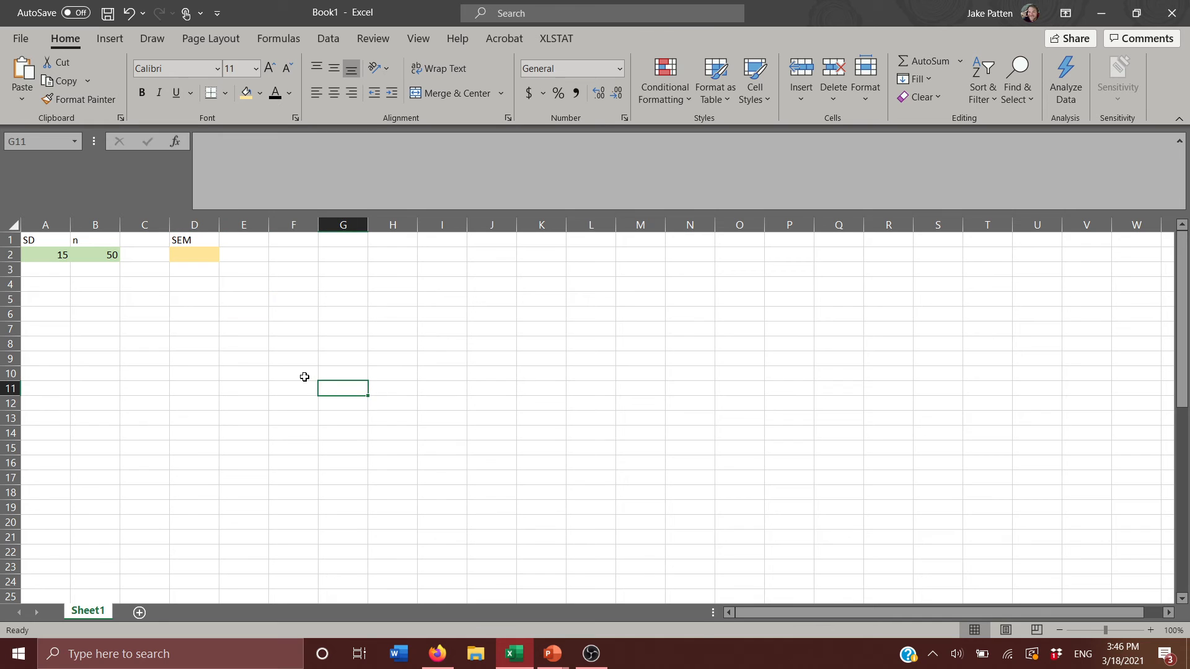
- Enter the formula =A2/SQRT(B2) in cell D2 to calculate the SEM from the SD and sample size
left_click(194, 255)
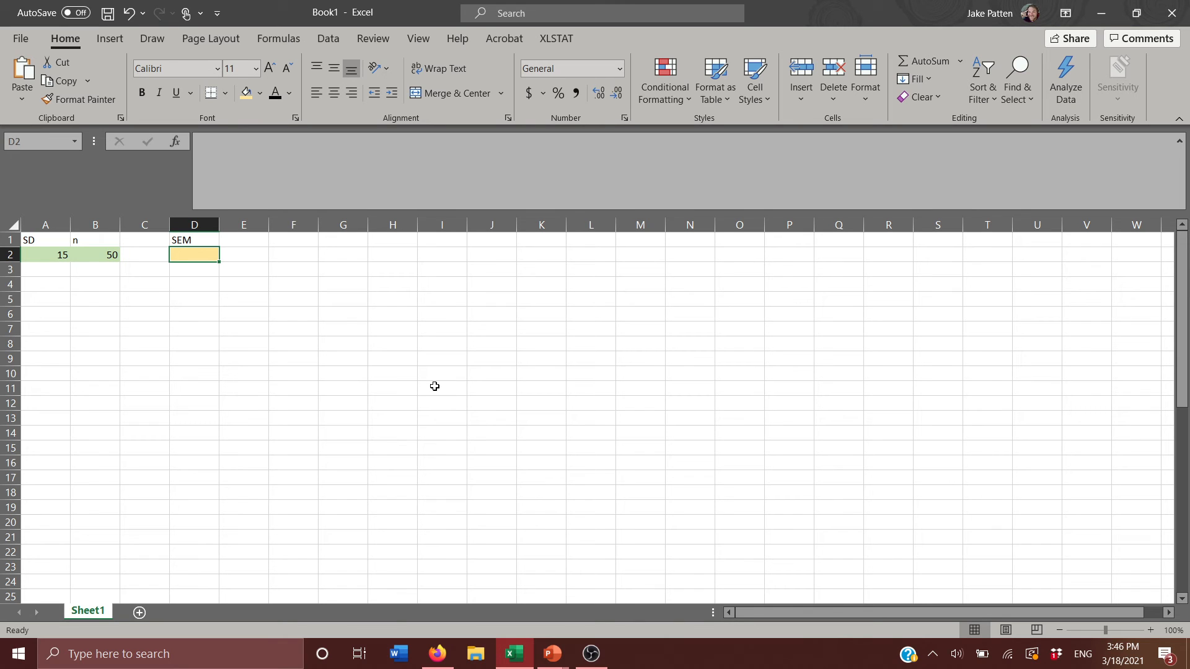
type("=")
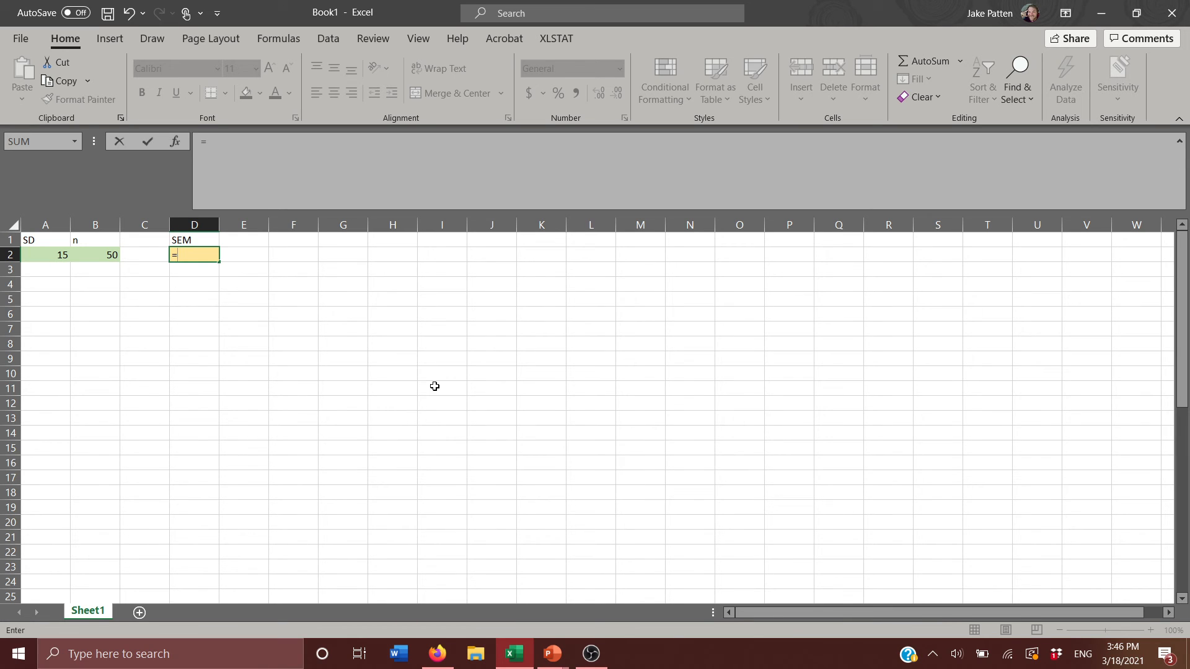
key("Left")
key("Left")
key("Left")
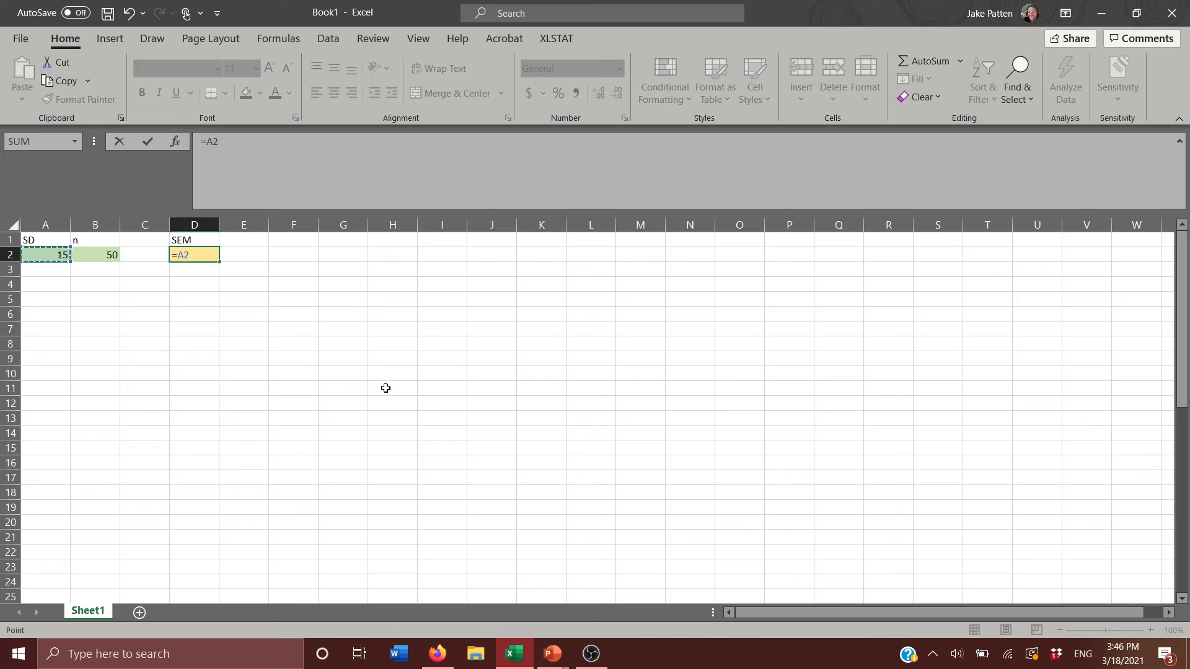
type("/")
type("sqrt")
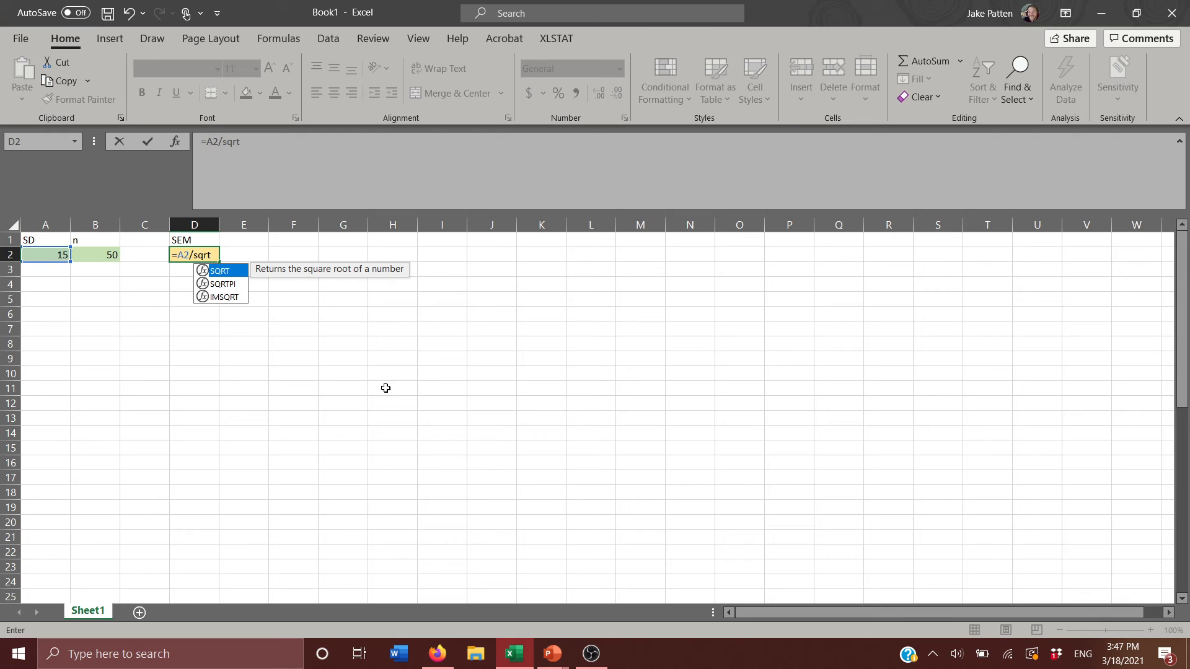
type("(")
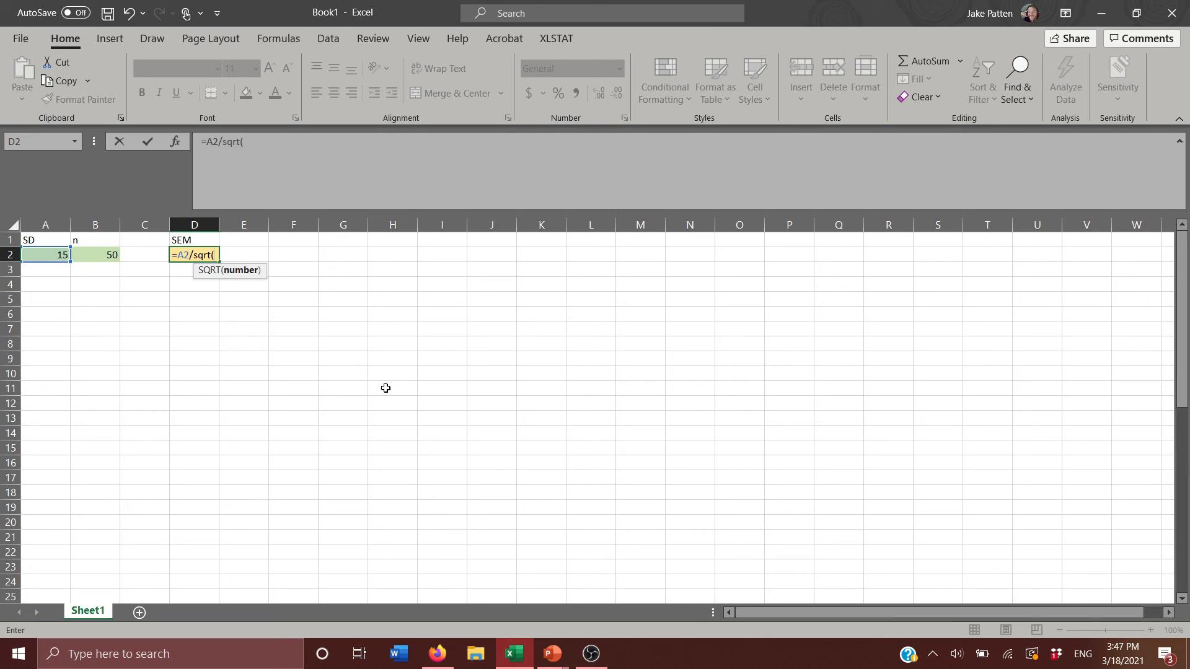
key("Left")
key("Left")
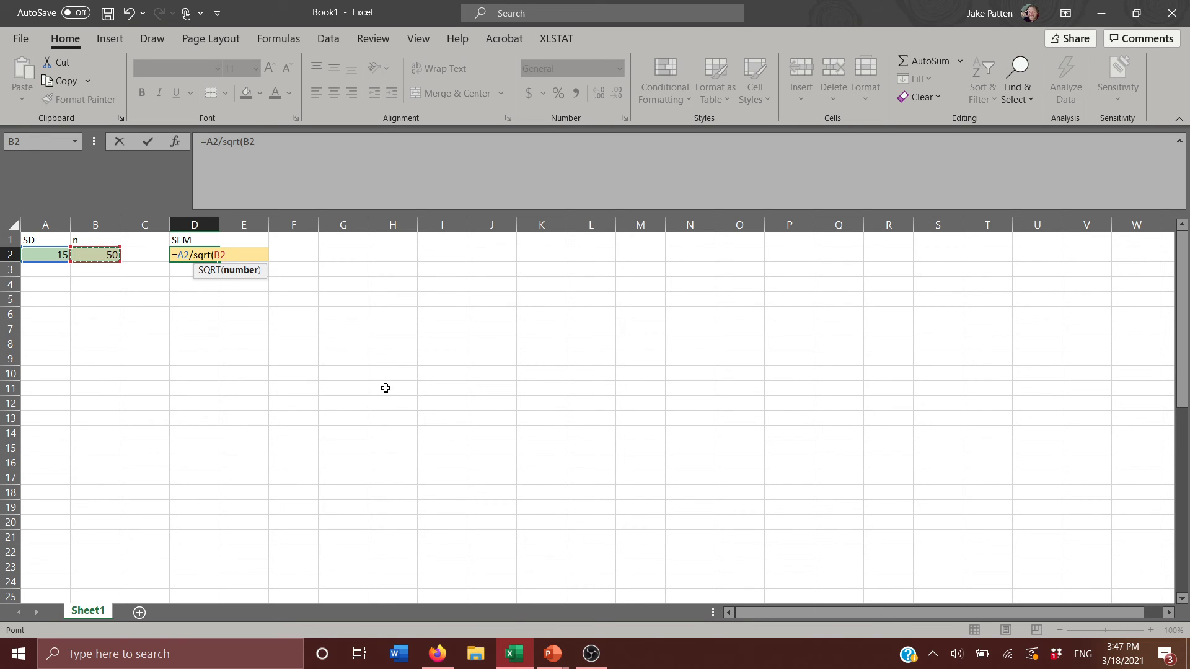
type(")")
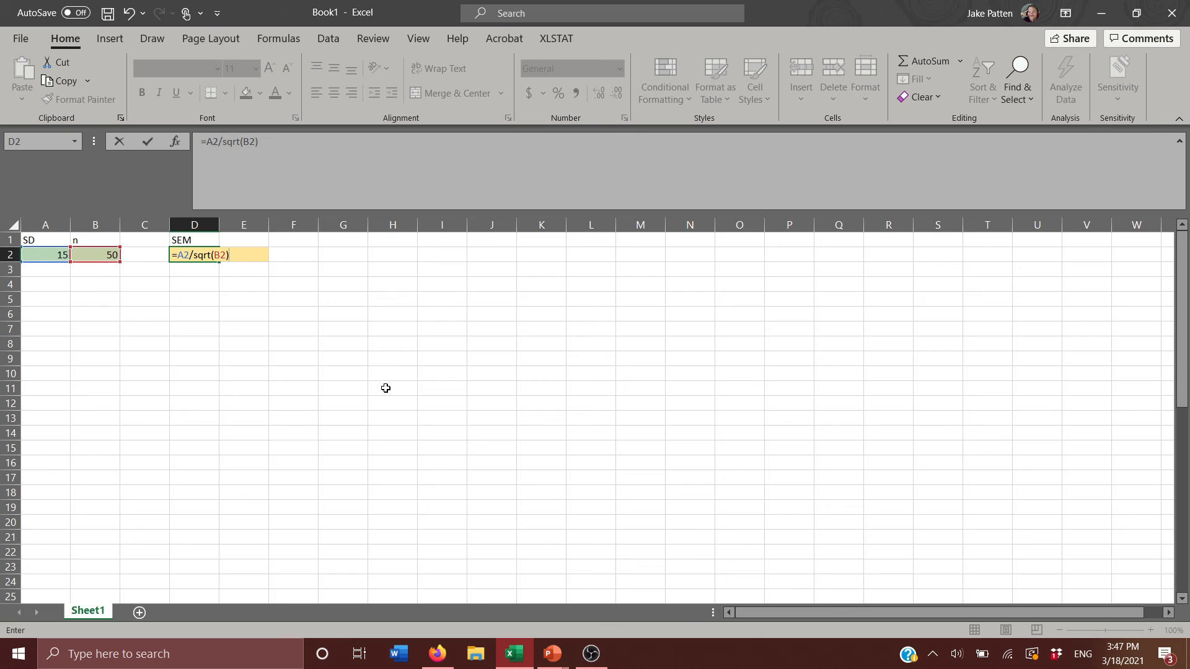
key("Return")
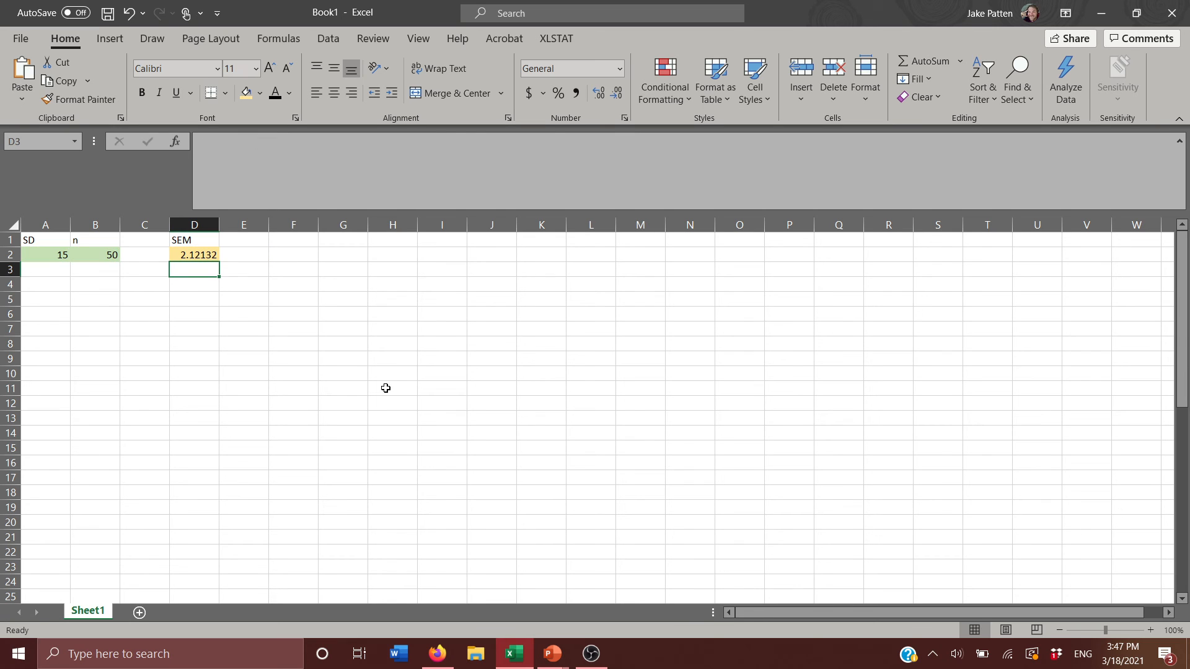
- Set the SD in cell A2 to 40
key("Up")
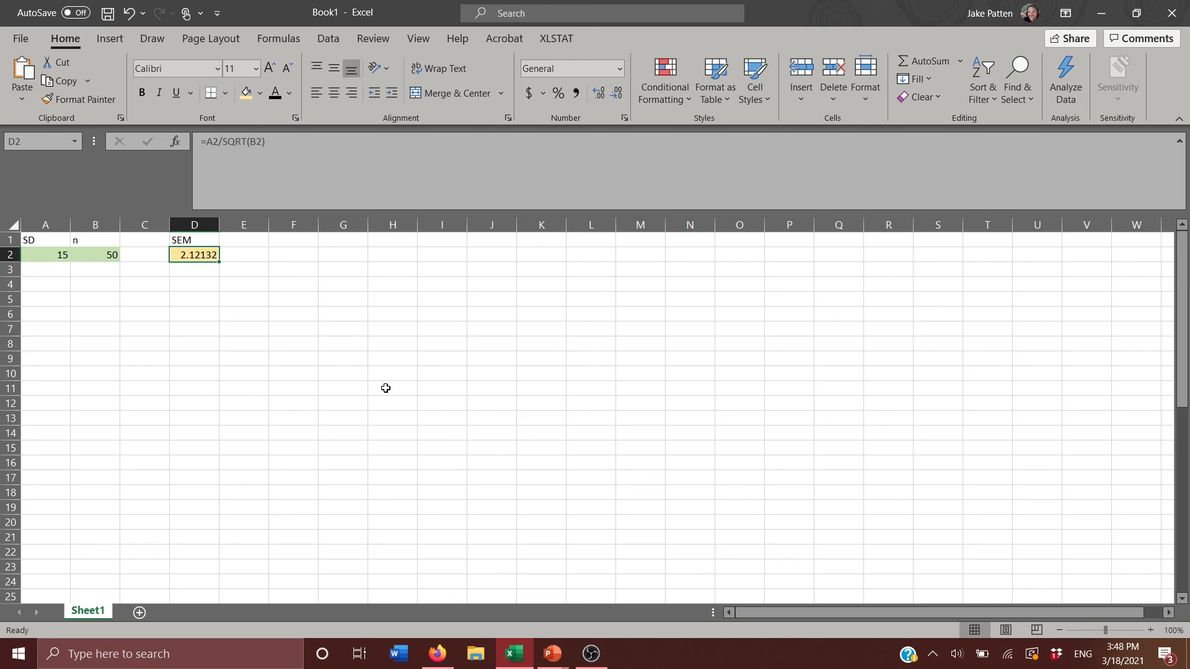
key("Left")
key("Left")
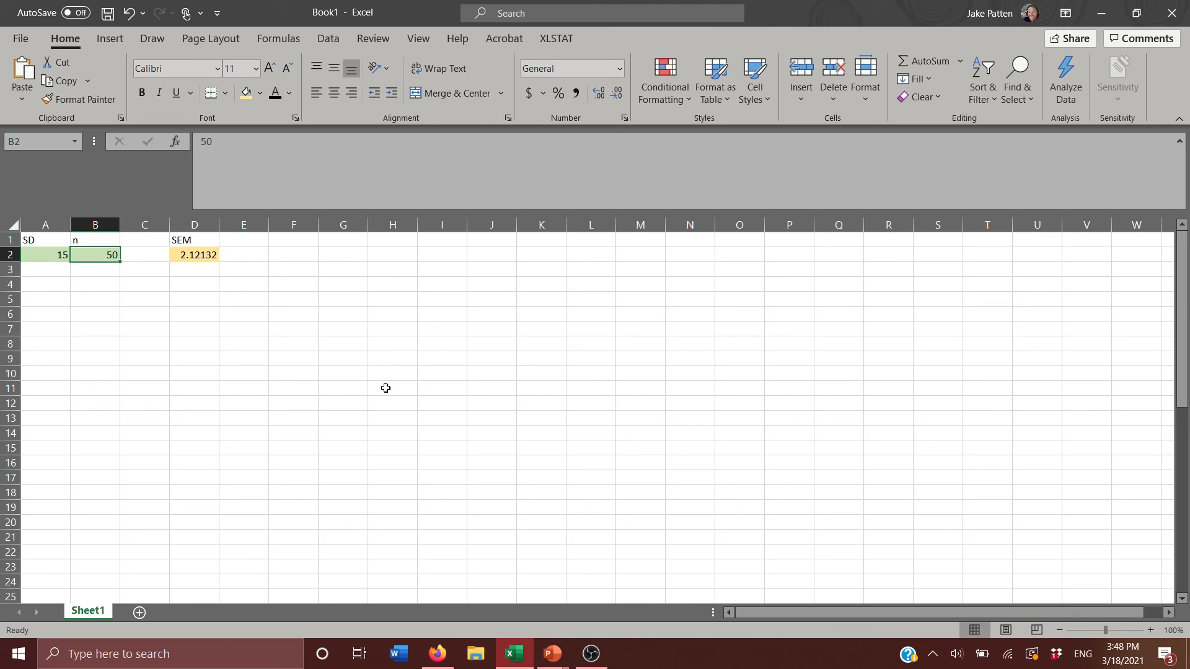
key("Left")
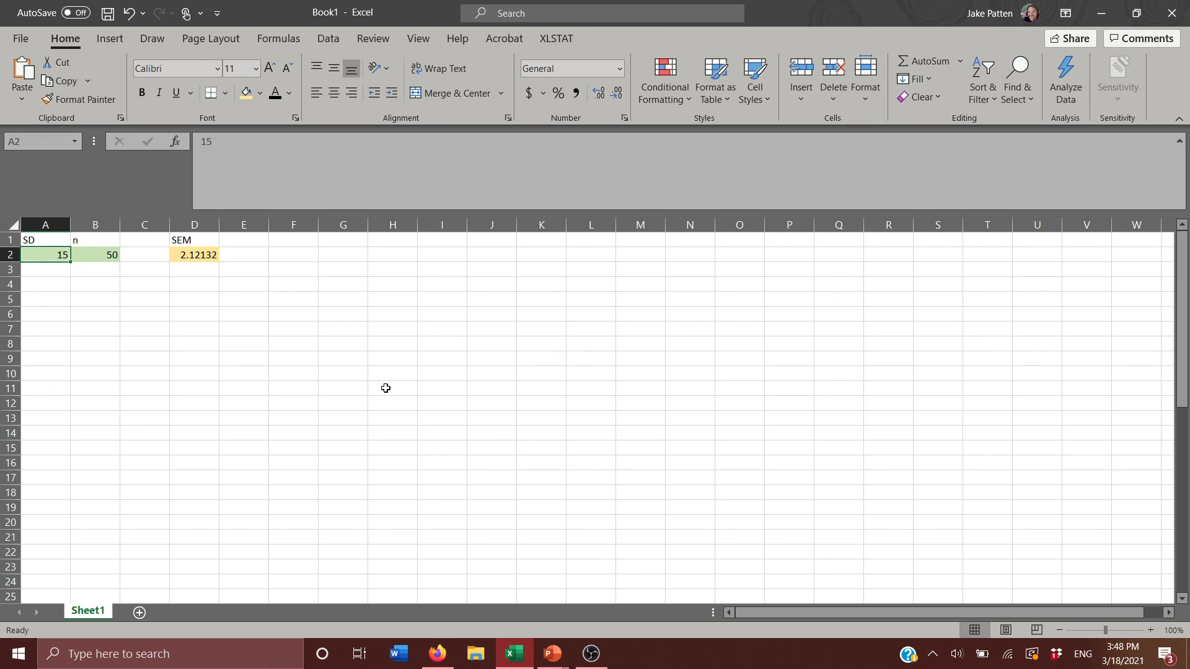
type("40")
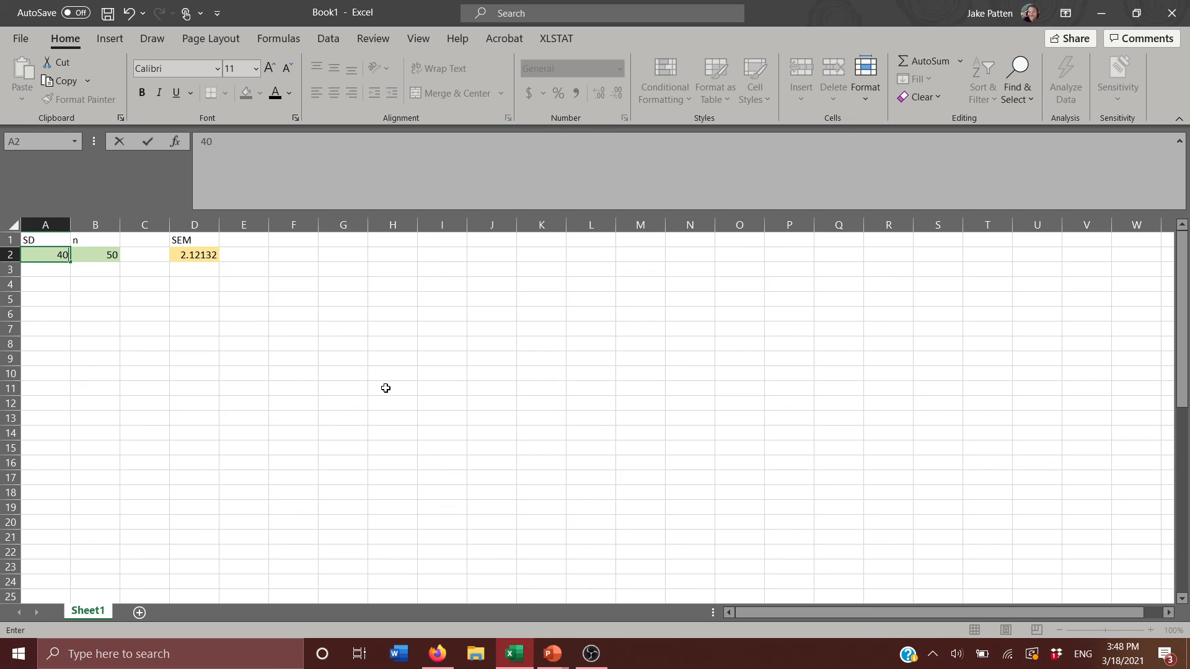
key("Return")
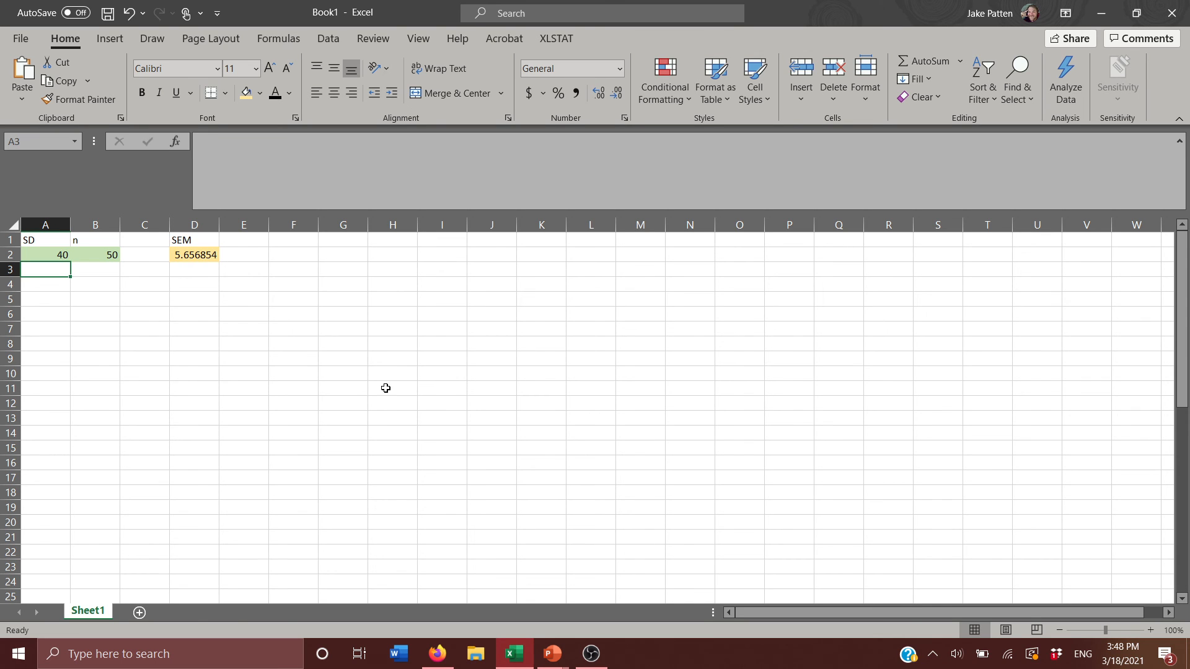
- Set the sample size n in cell B2 to 1000
key("Up")
key("Right")
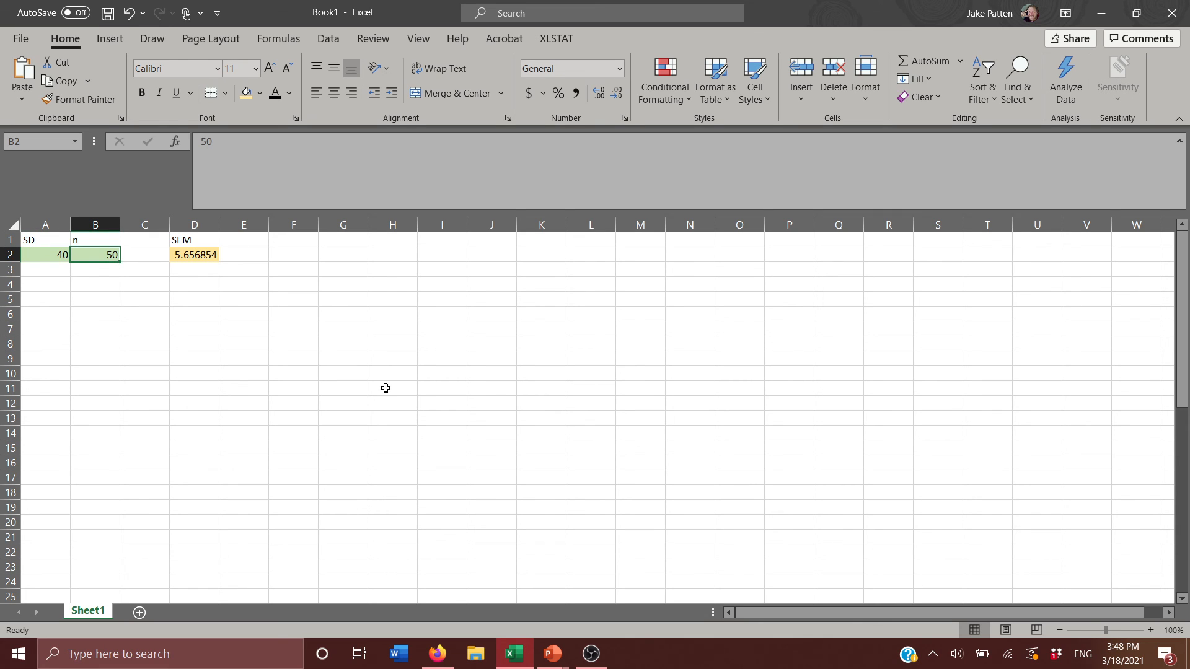
key("Right")
key("Right")
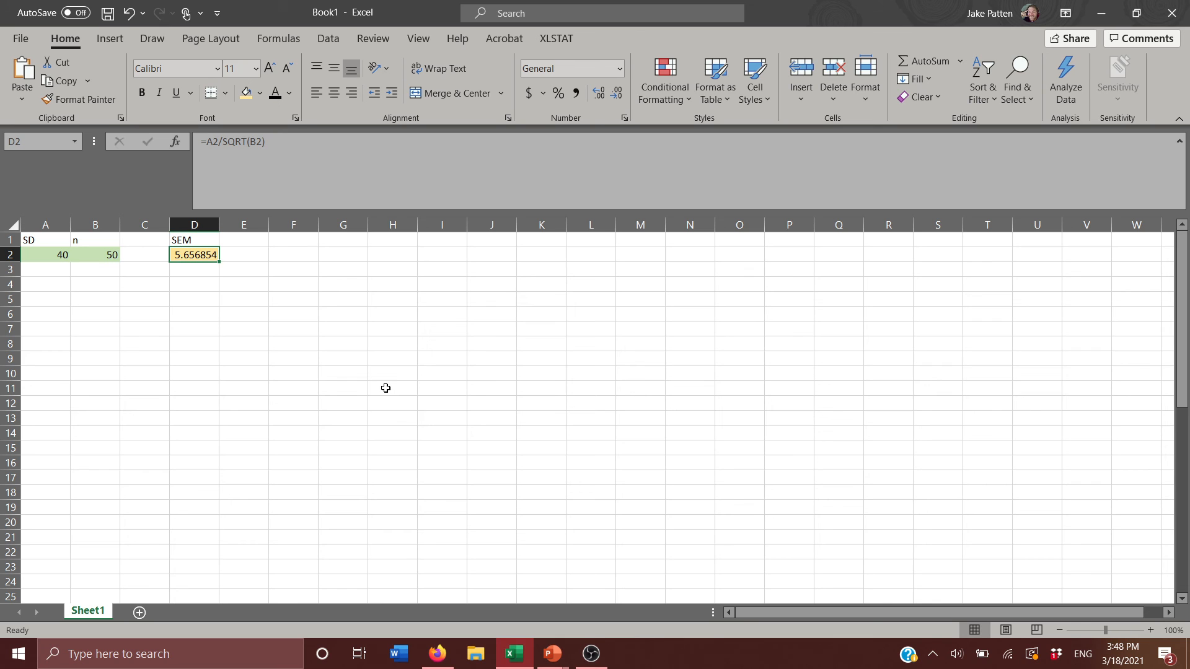
key("Left")
key("Left")
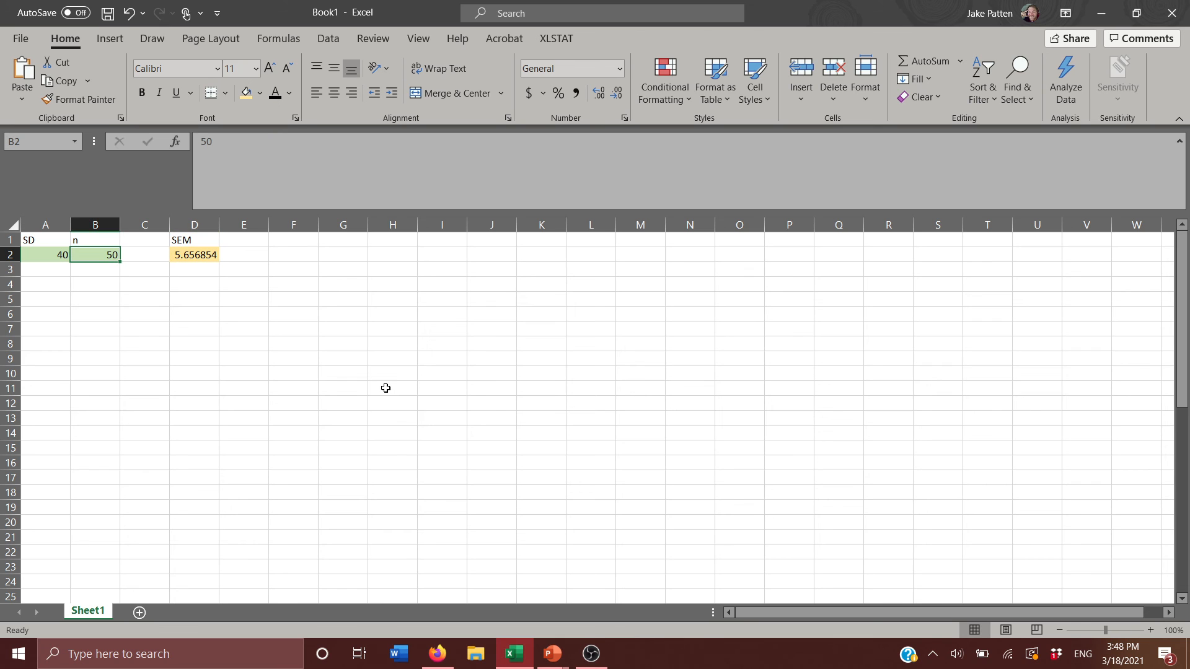
type("1000")
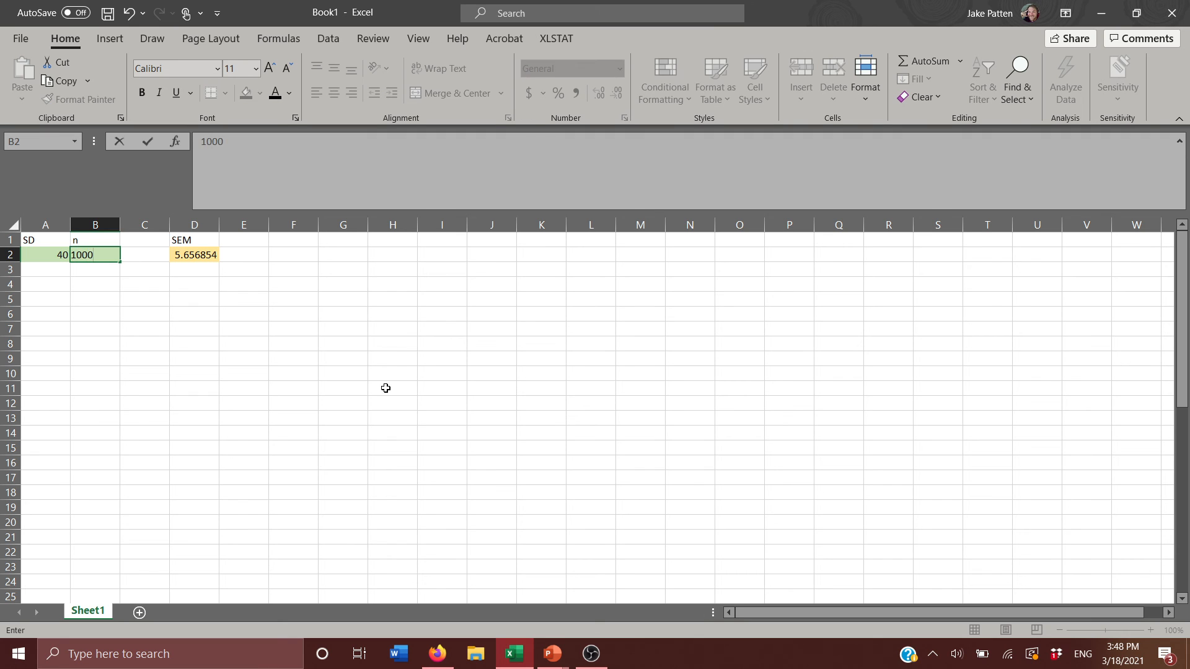
key("Return")
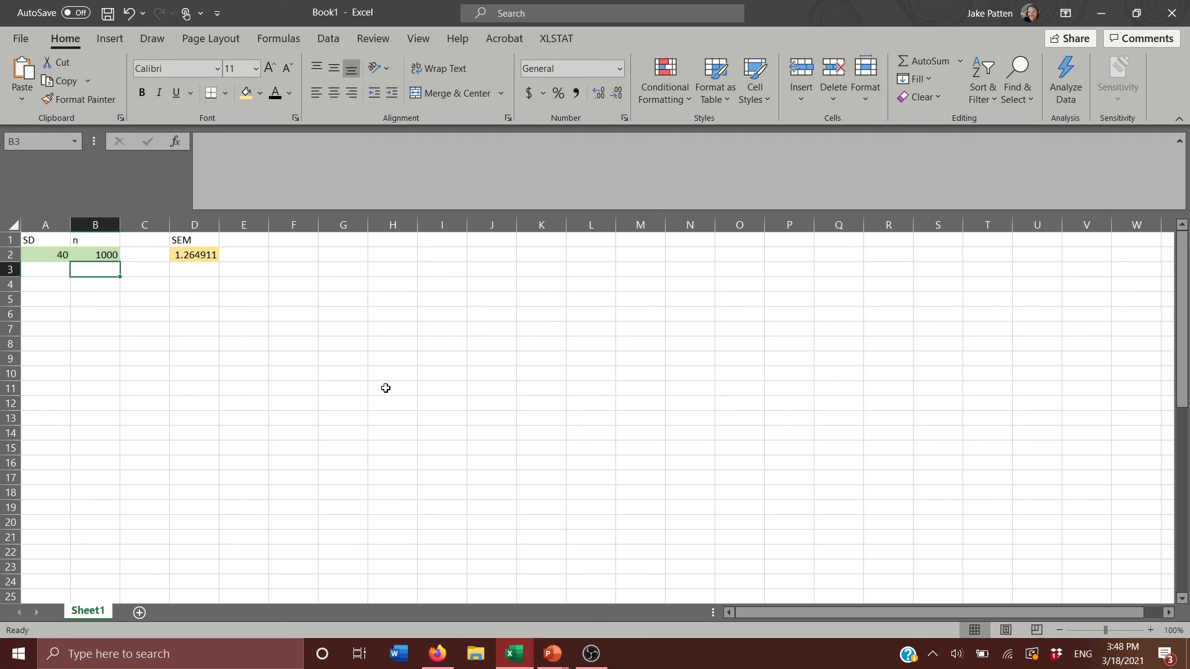
- Set the sample size n in cell B2 to 30
key("Up")
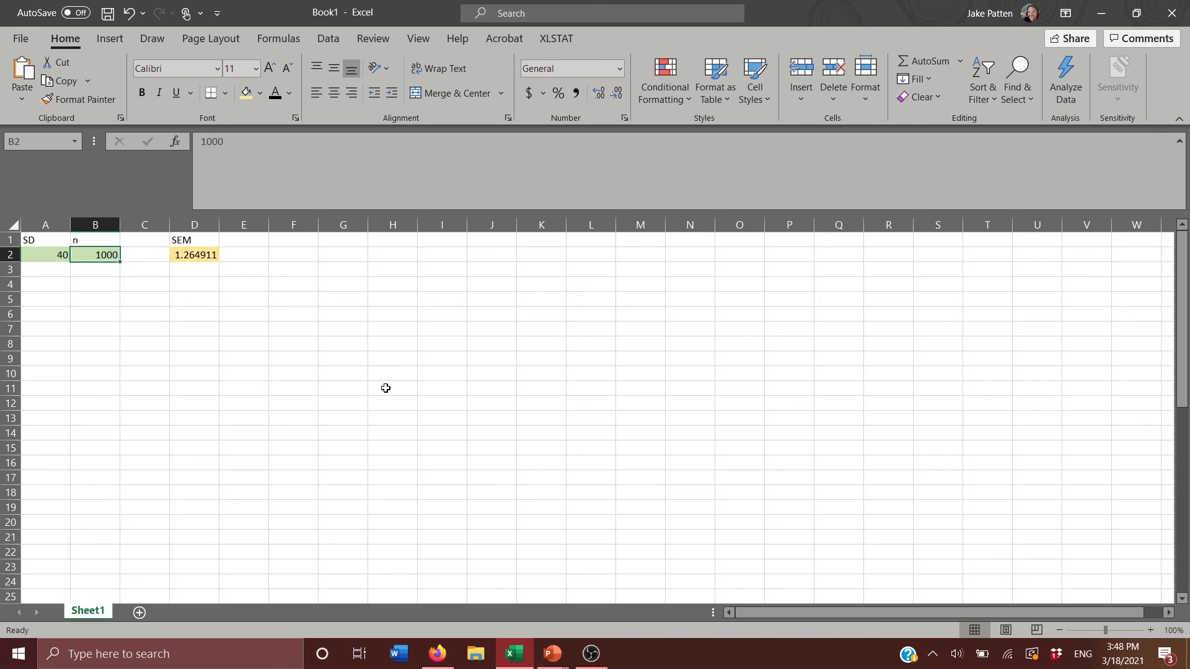
type("30")
key("Return")
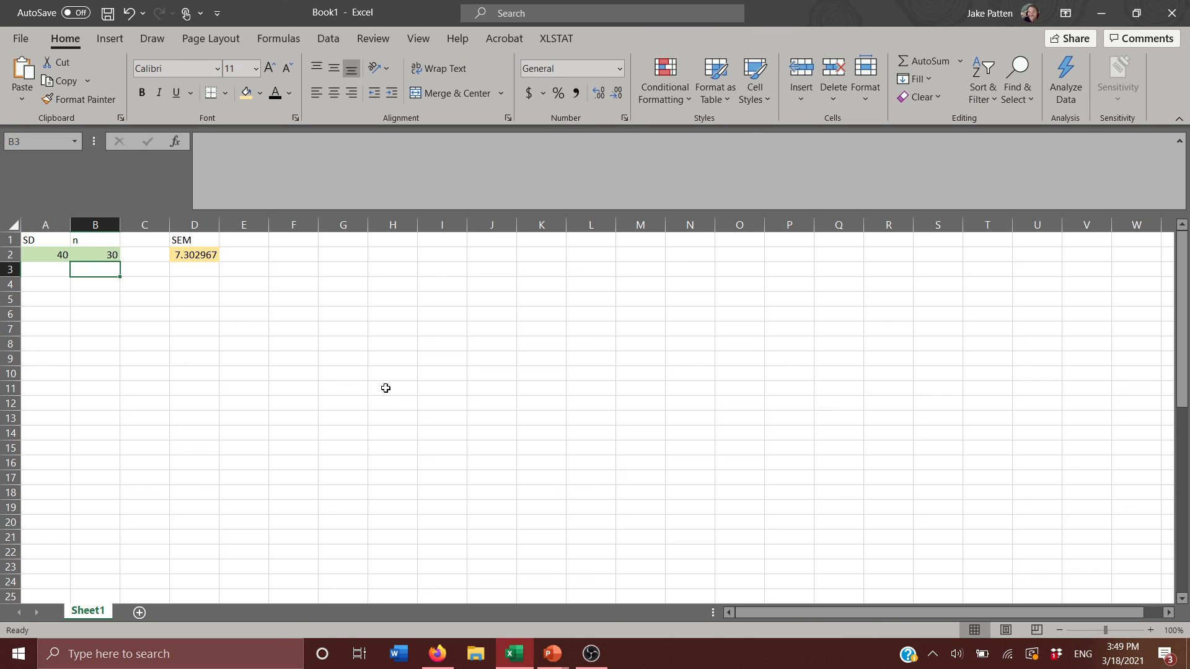
- Examine how the SEM in cell D2 relates to the SD in A2 and the sample size in B2
key("Up")
key("Left")
key("Right")
key("Left")
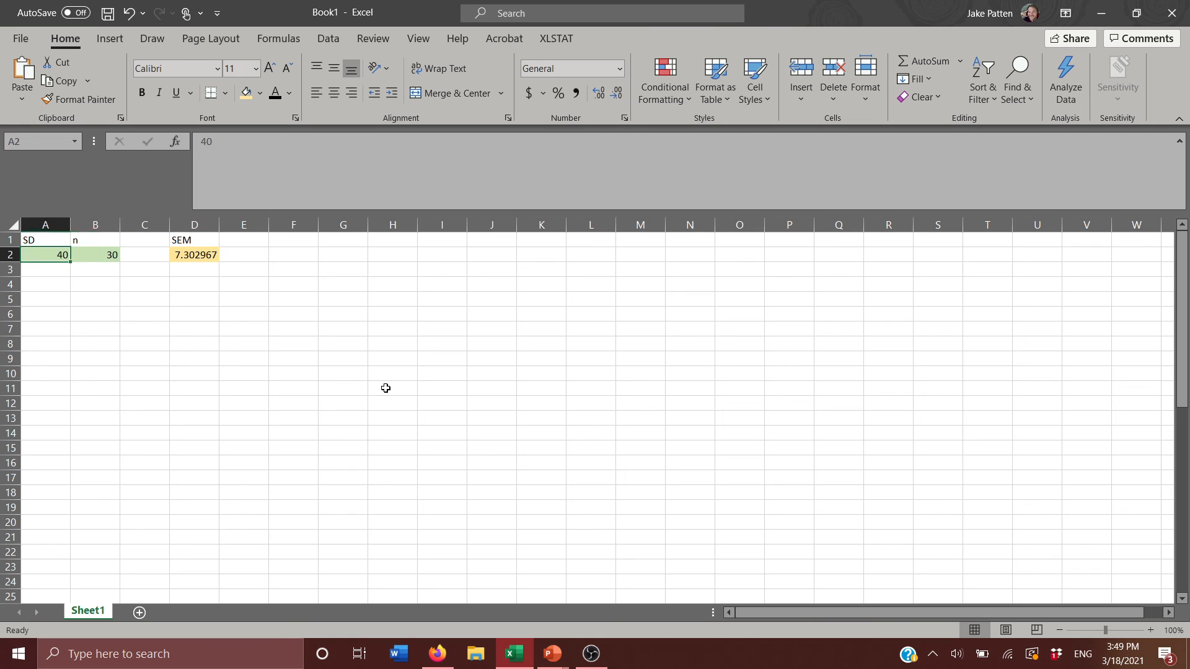
key("Right")
key("Right")
key("Right")
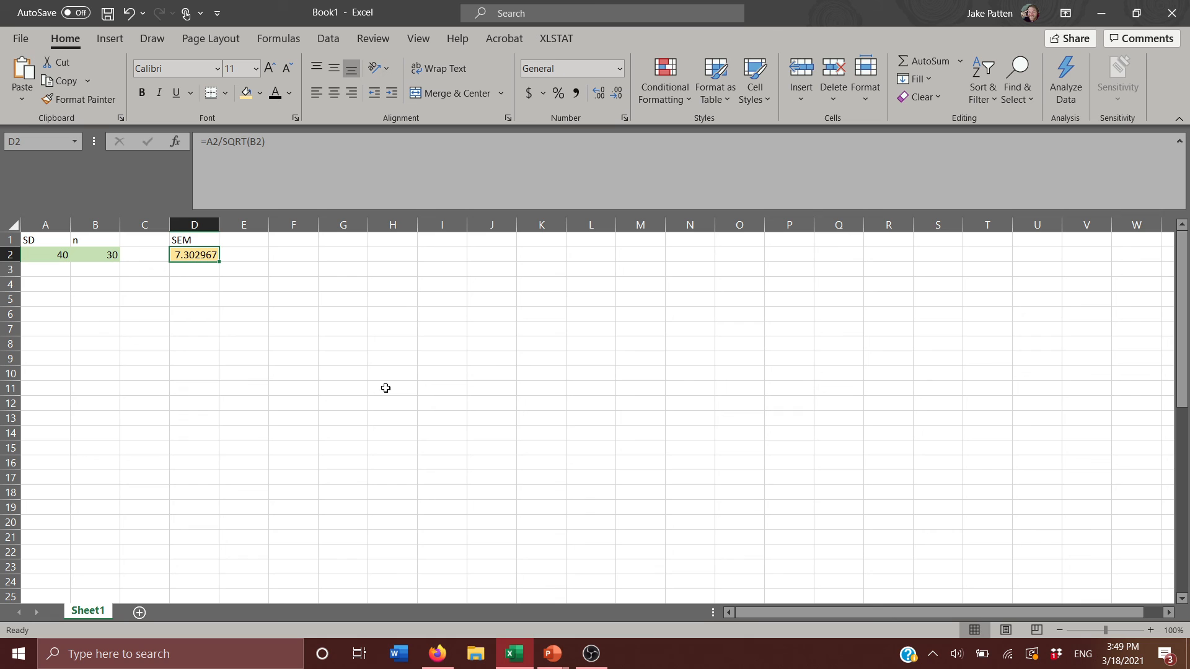
key("Left")
key("Right")
key("Right")
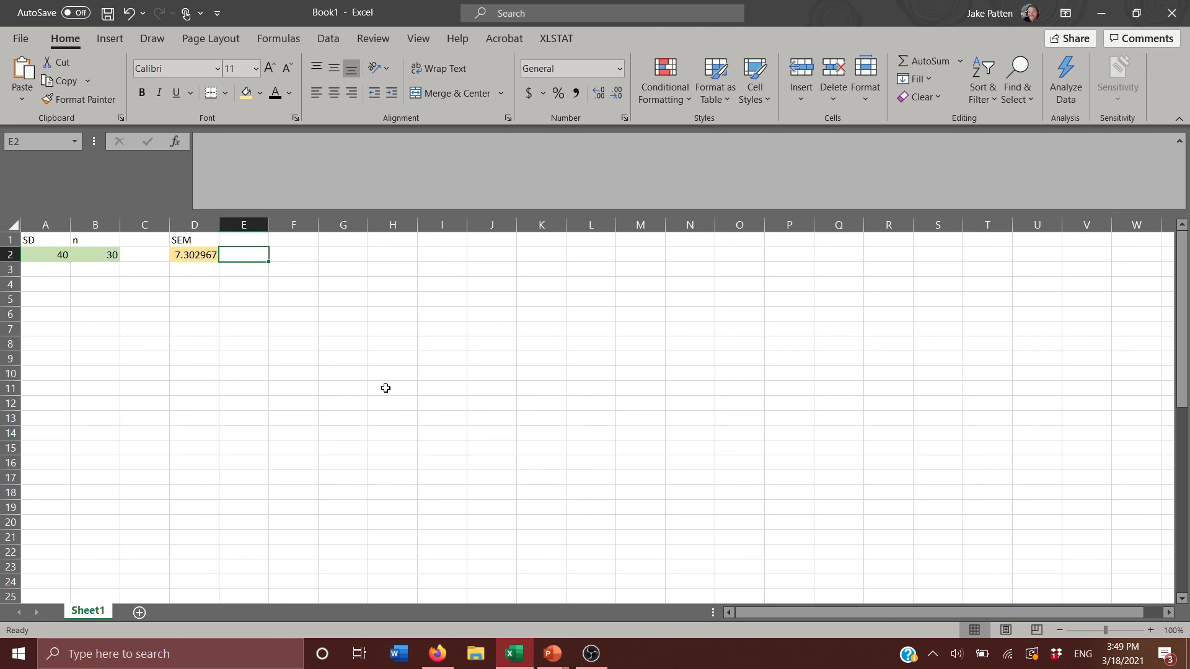
key("Left")
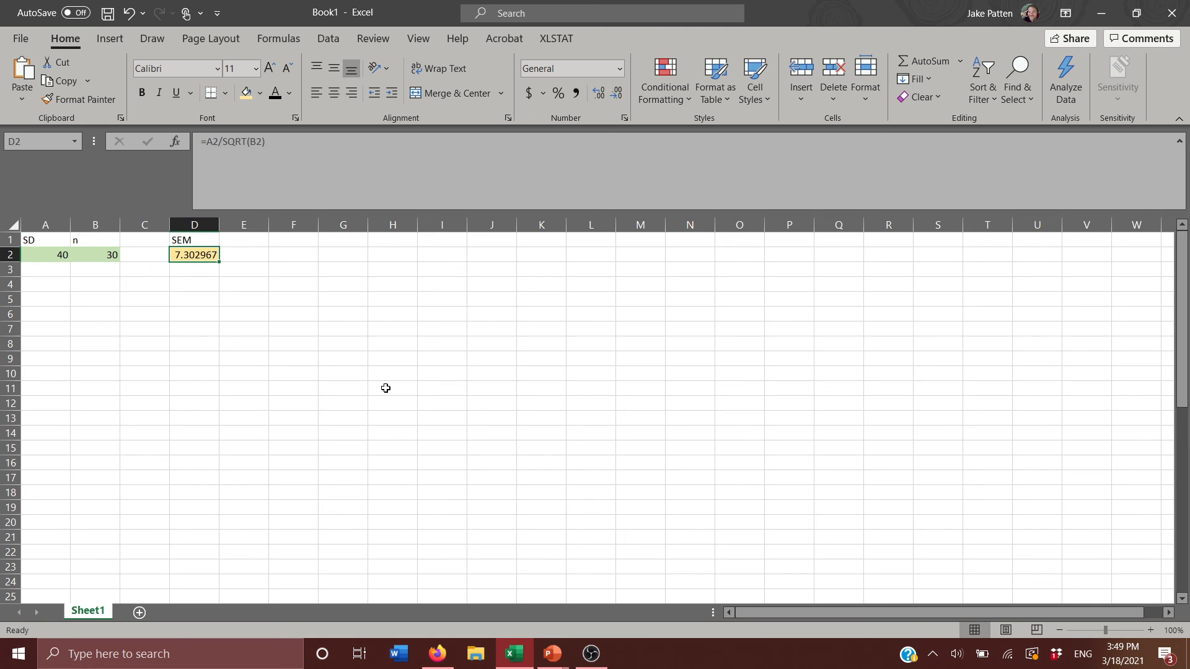
left_click(87, 256)
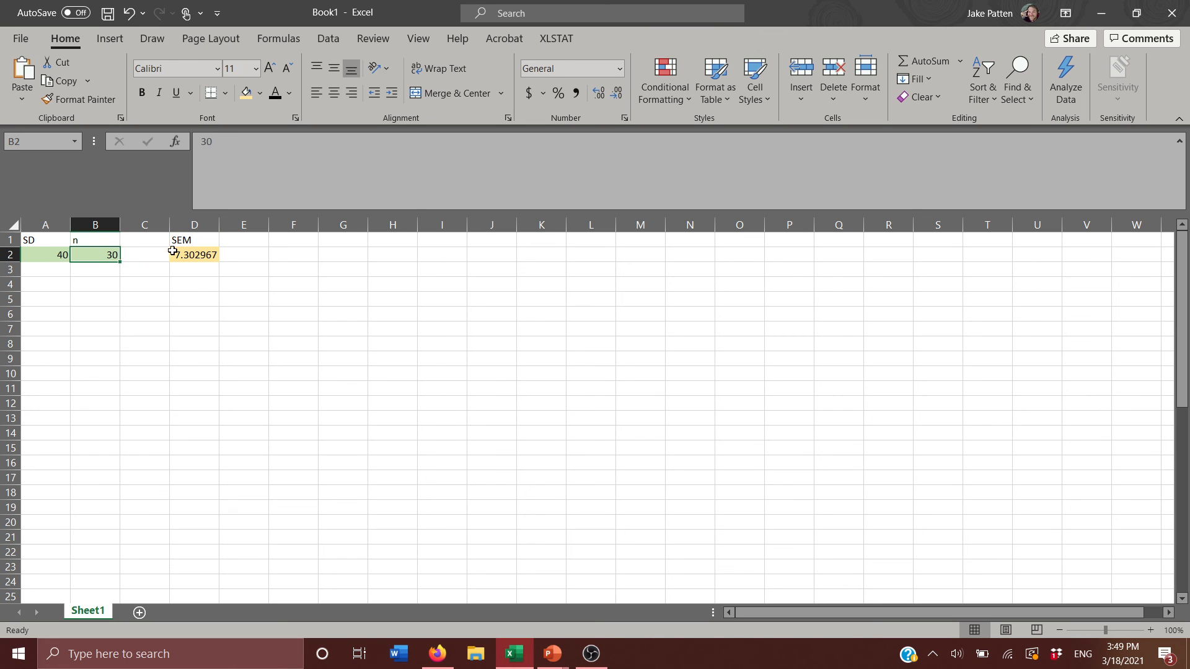
- Apply a thick outside border around the SEM calculator range A1:D2
left_click_drag(175, 252, 49, 243)
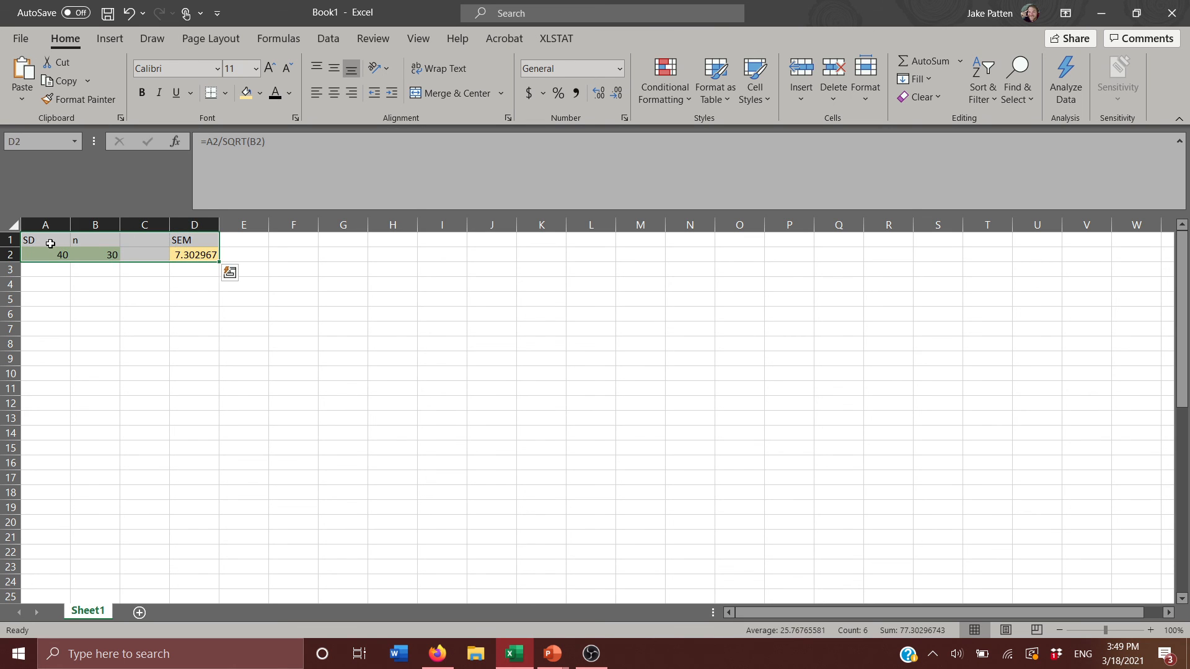
left_click(227, 95)
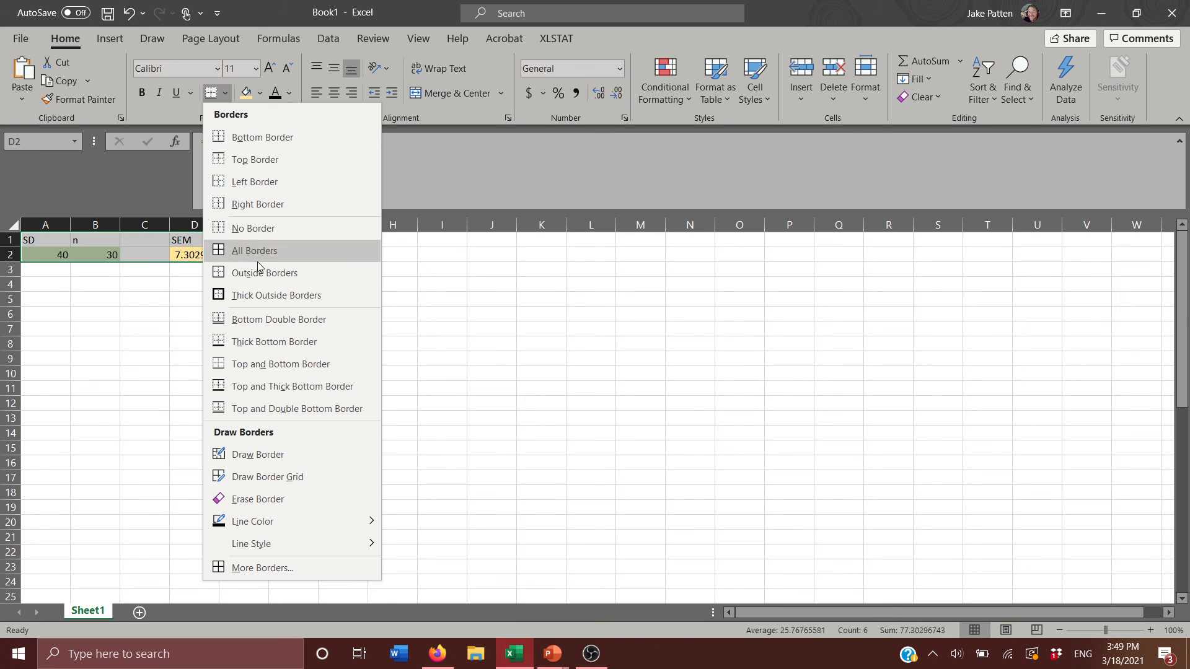
left_click(262, 294)
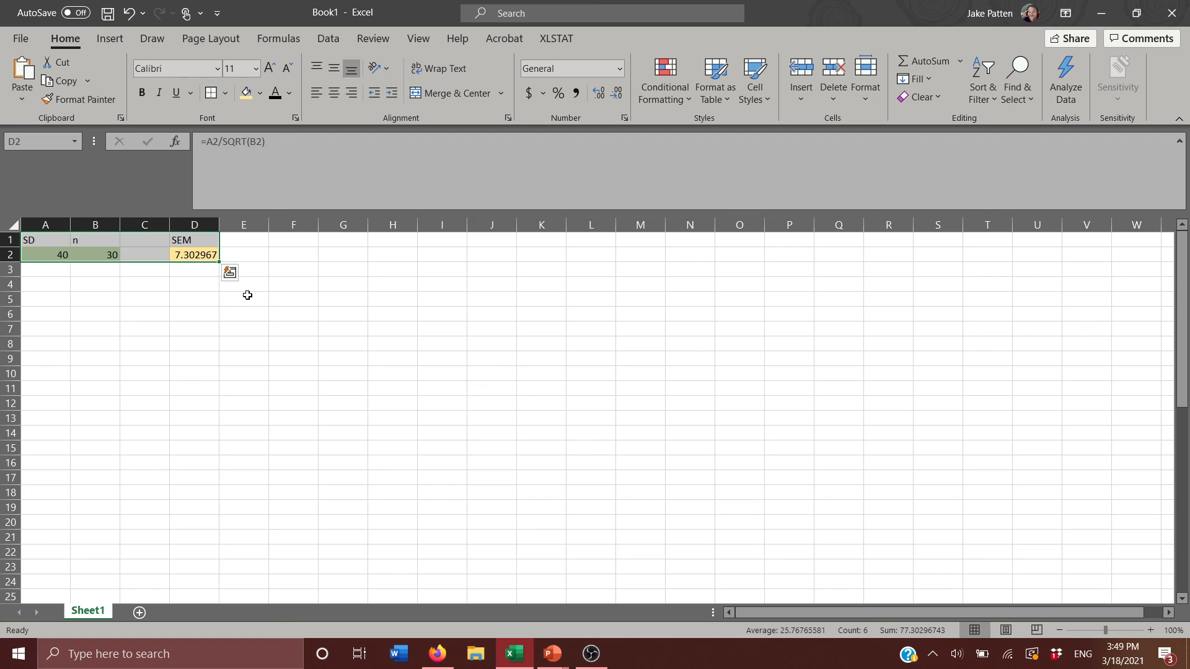
left_click(262, 313)
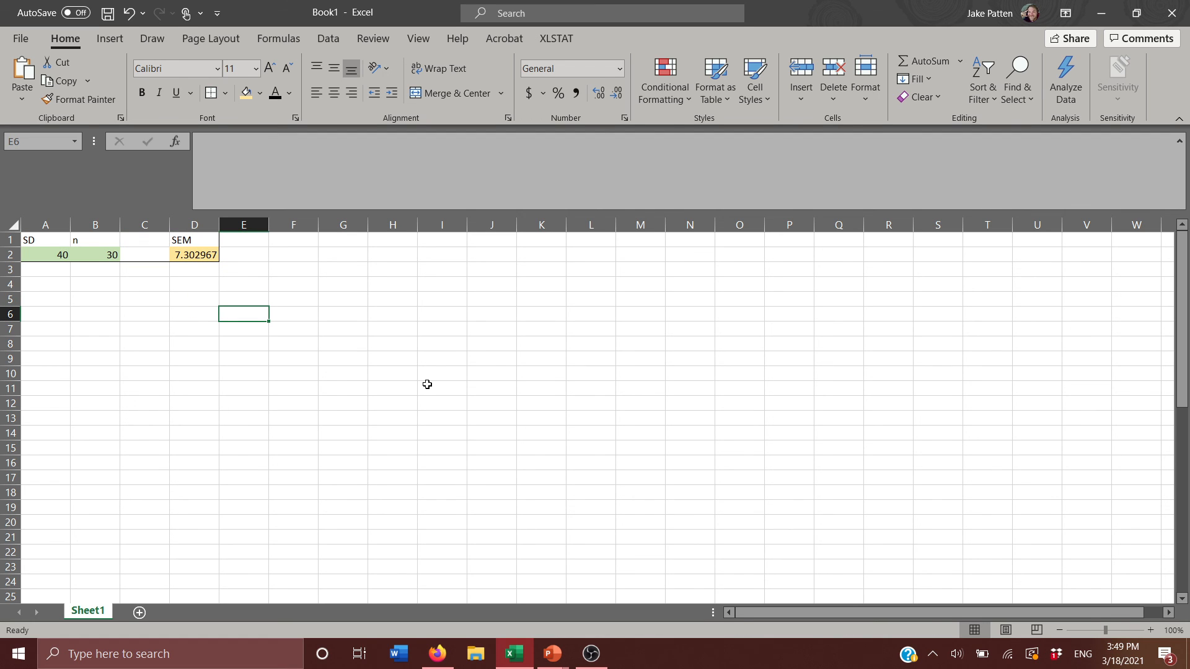
- Switch to the PowerPoint slide show and advance through the highlights of the SEM term in the z, t and confidence interval formulas
key("alt+Tab")
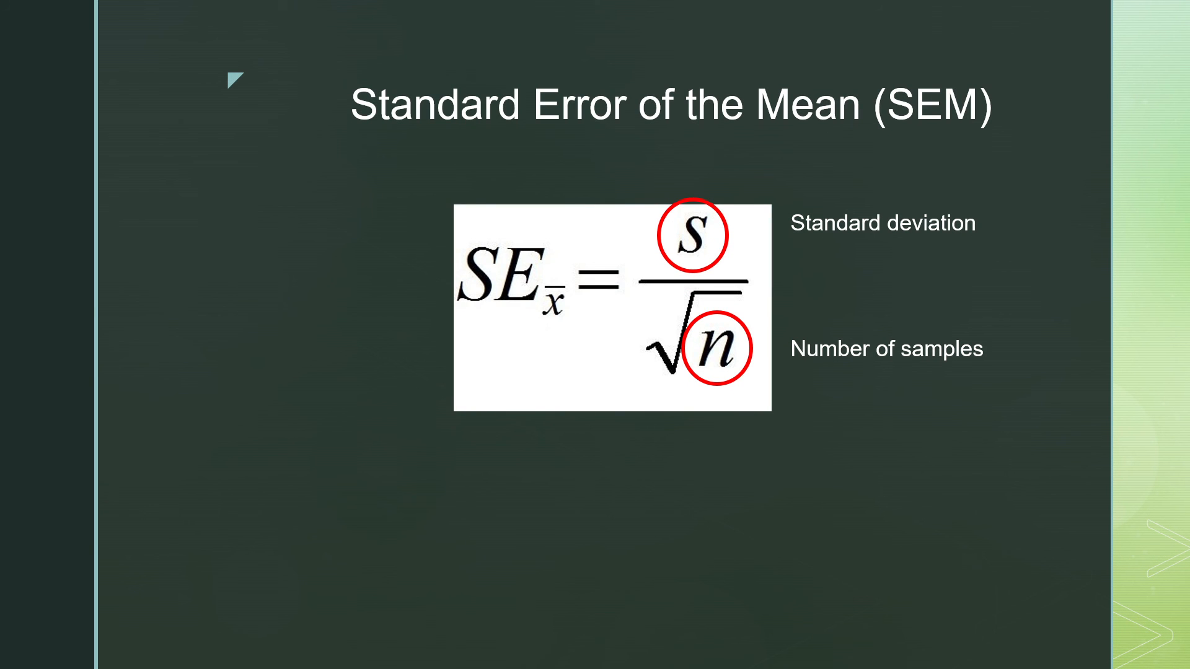
key("Right")
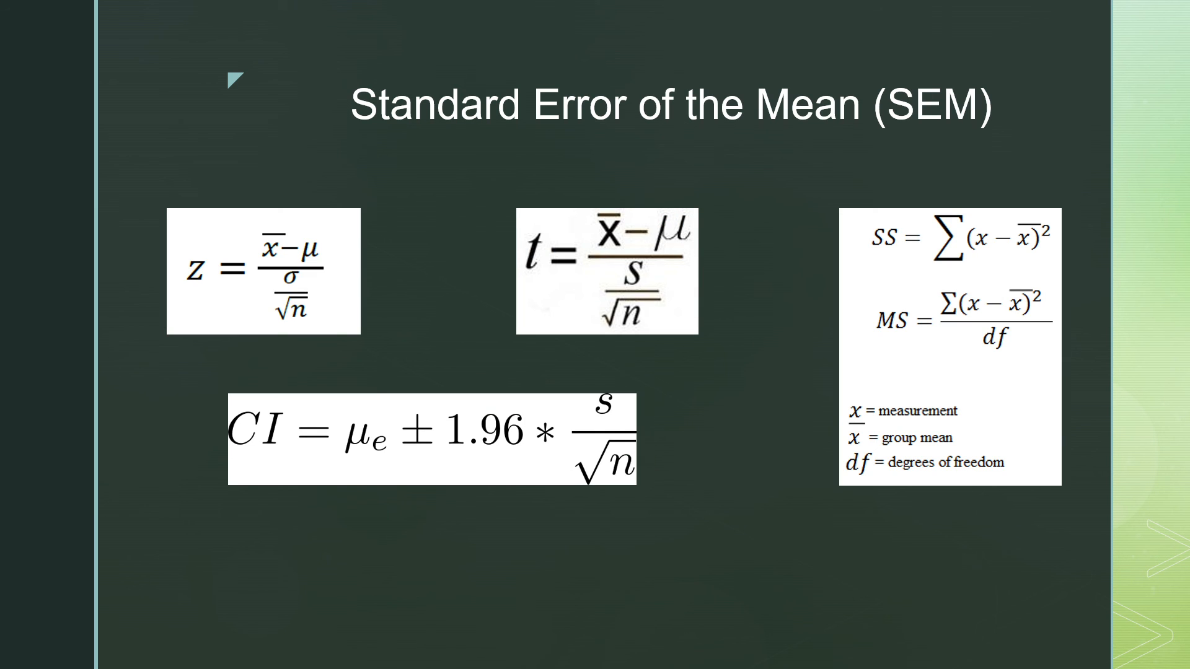
key("Right")
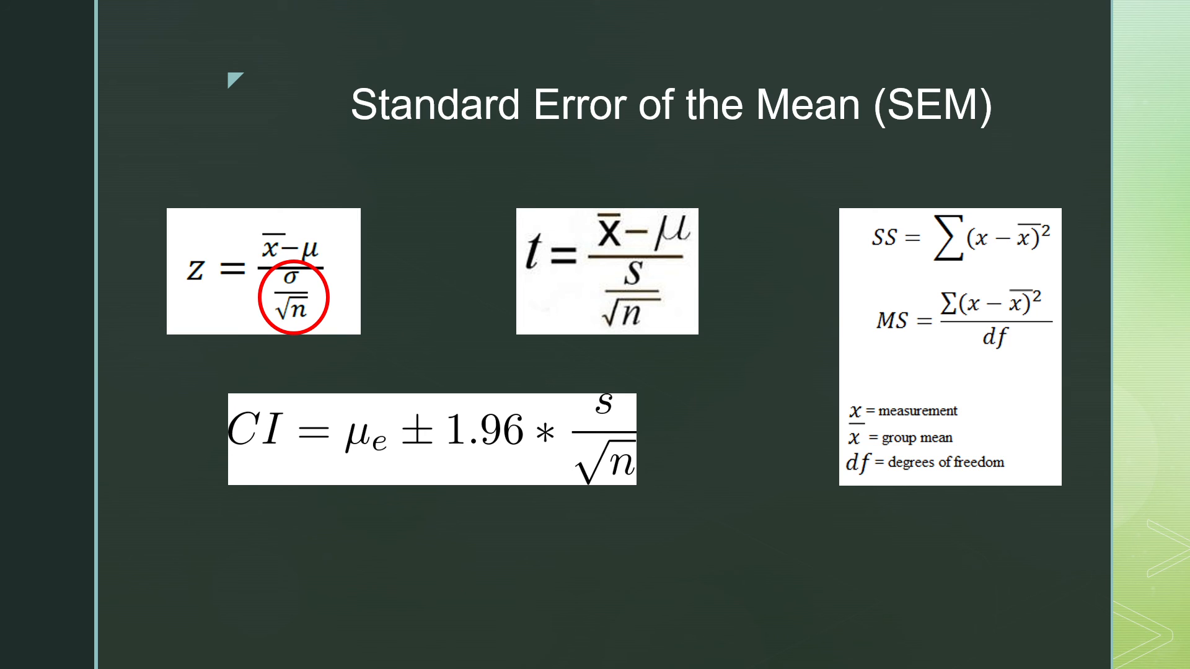
key("Right")
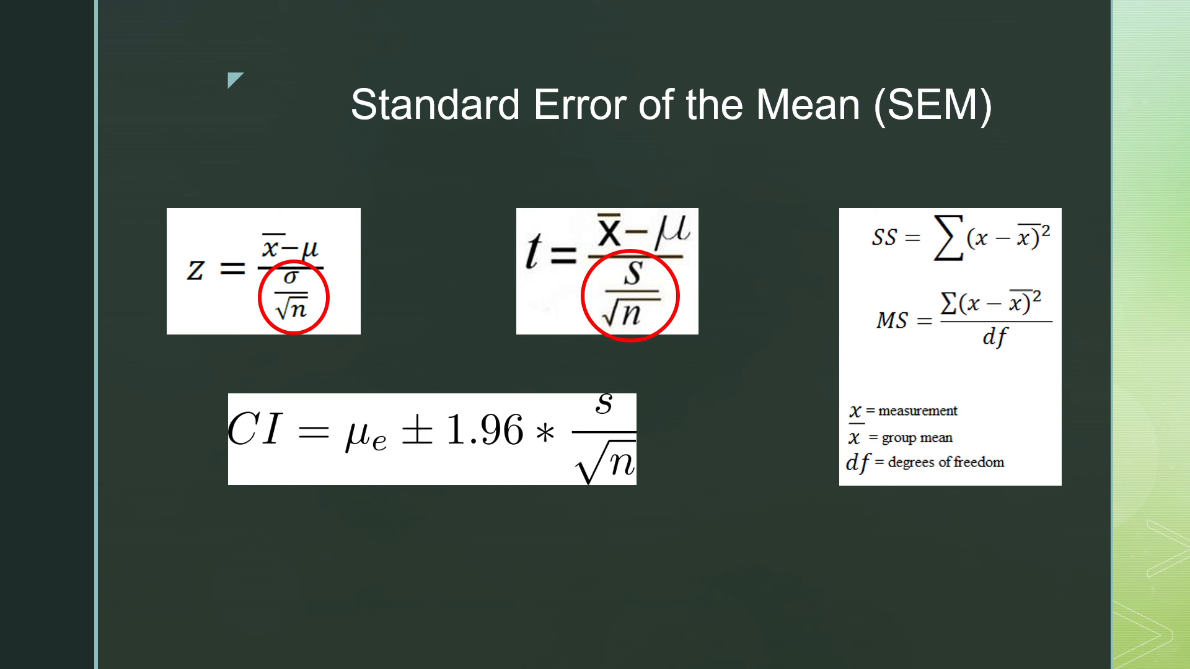
key("Right")
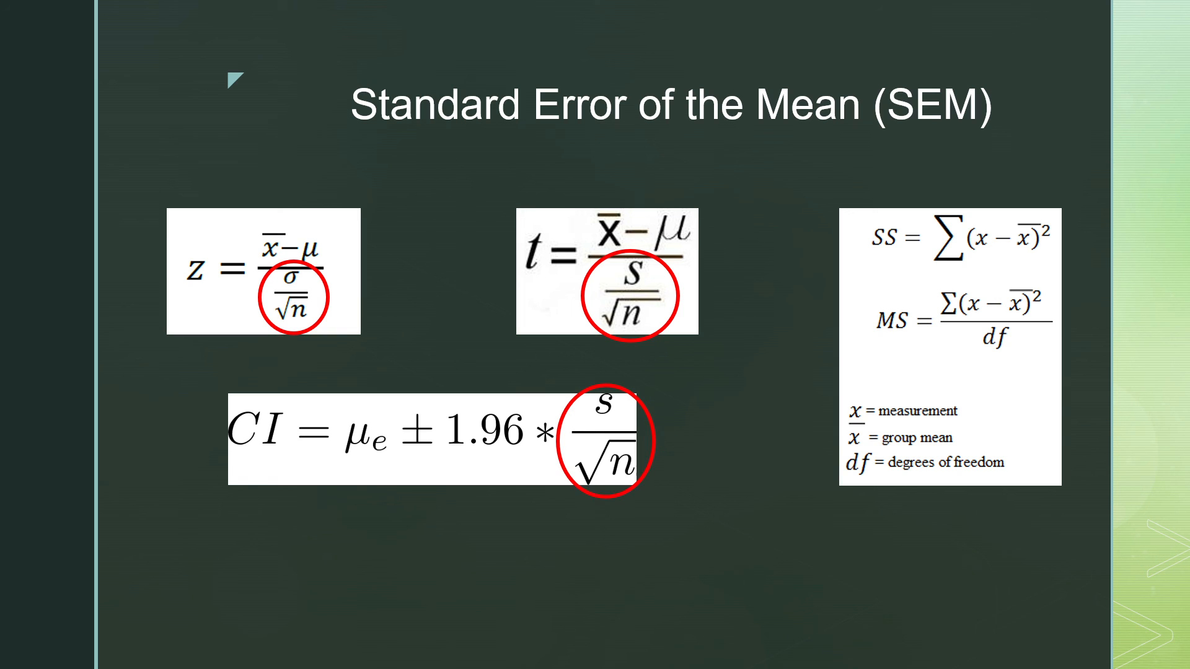